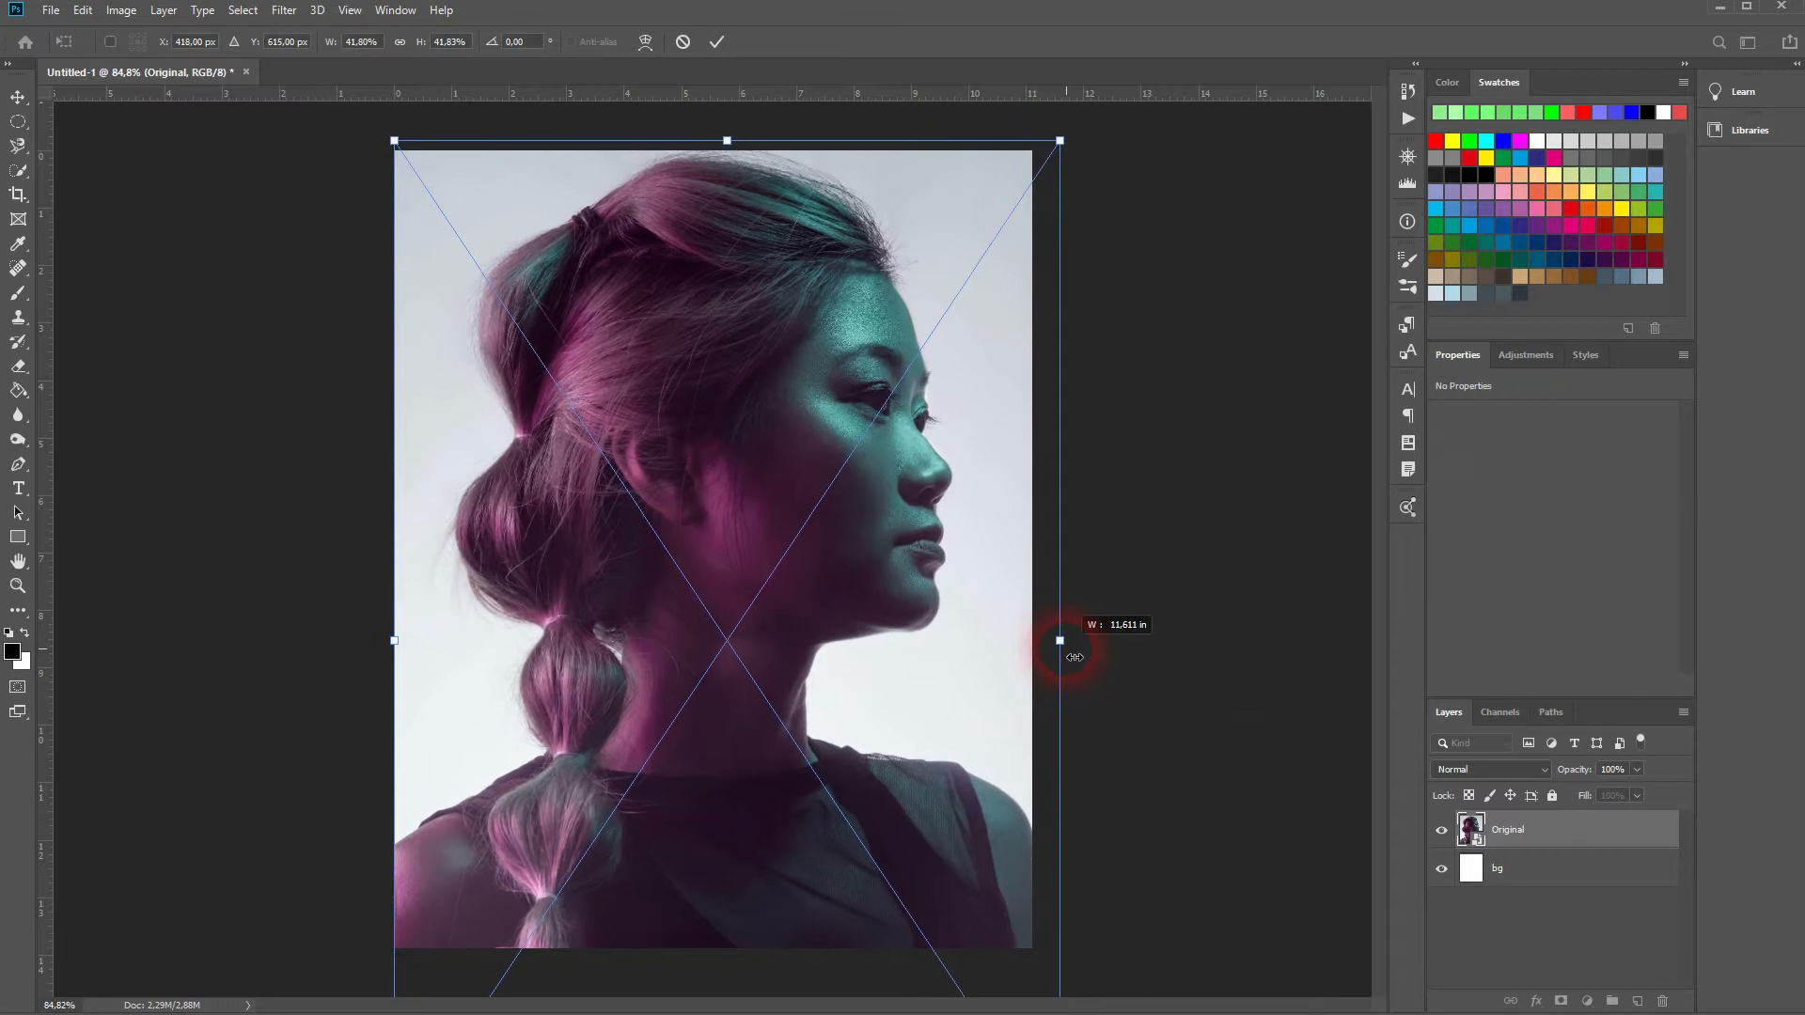
Align the placed portrait with the canvas's left and upper edges at X 418 px, Y 627 px and commit the transform
{"action": "left_click_drag", "start_coordinate": [882, 691], "coordinate": [901, 691]}
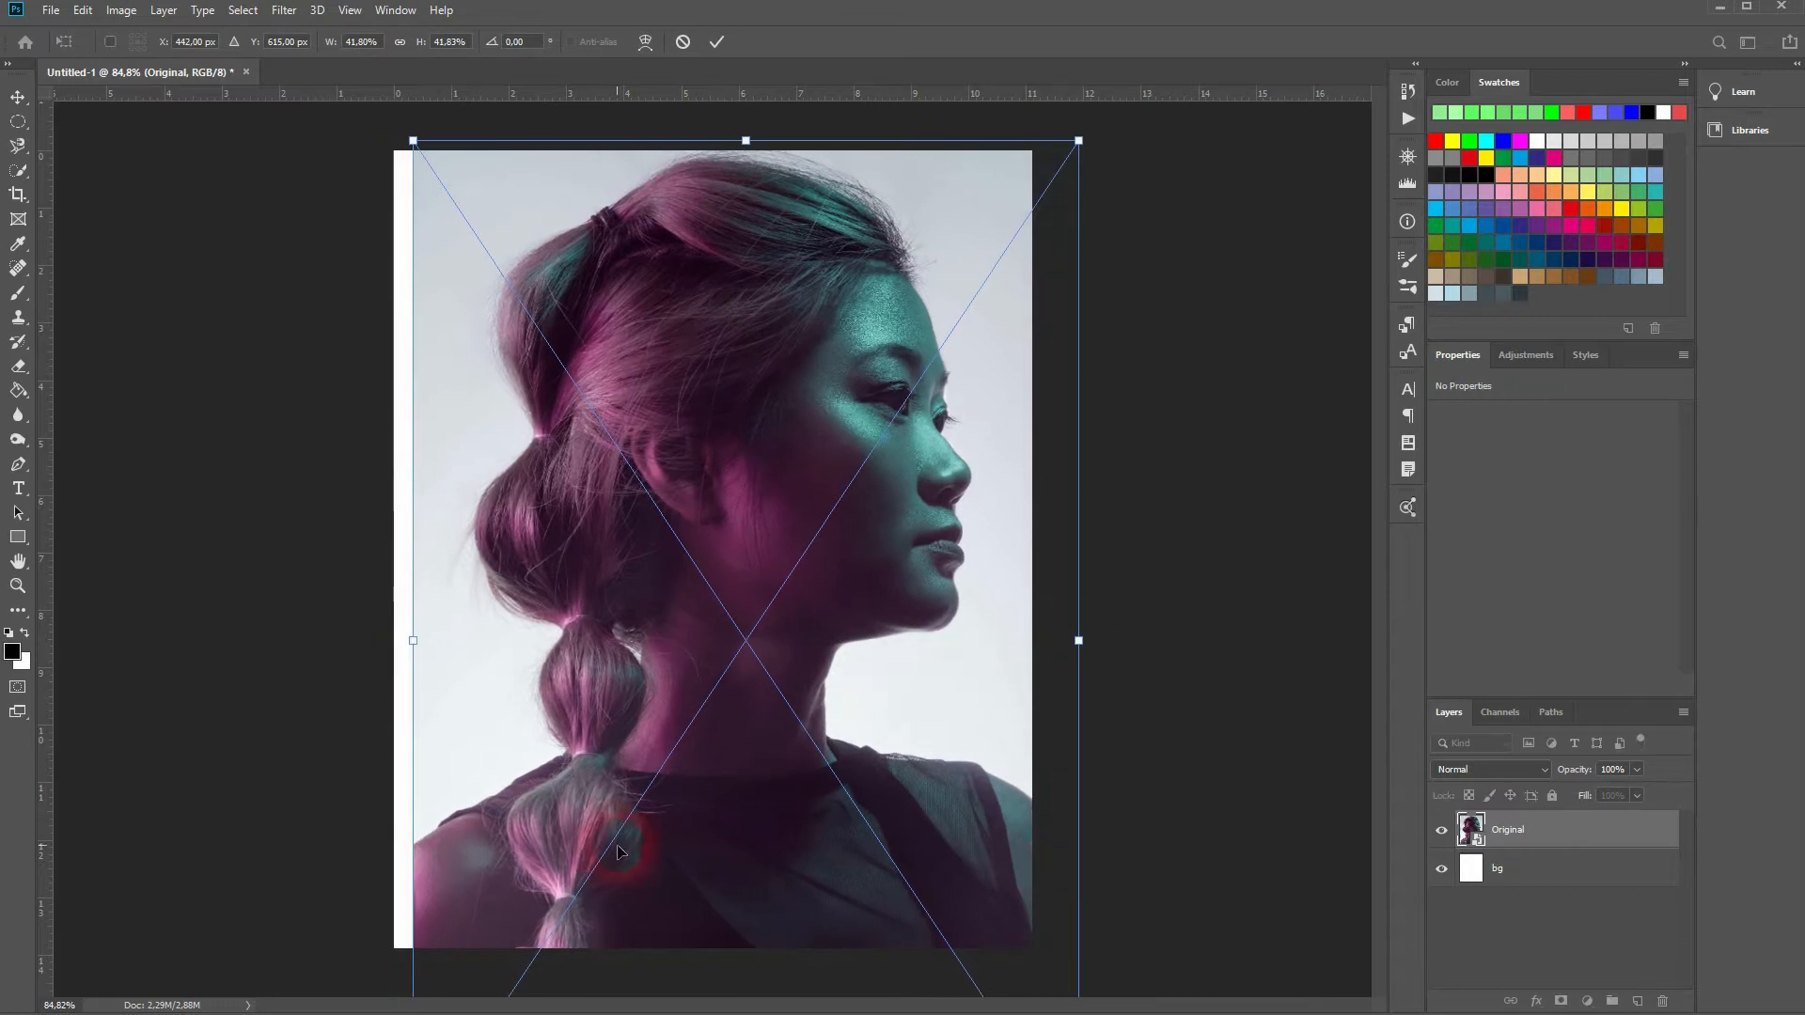
{"action": "left_click_drag", "start_coordinate": [805, 767], "coordinate": [788, 766]}
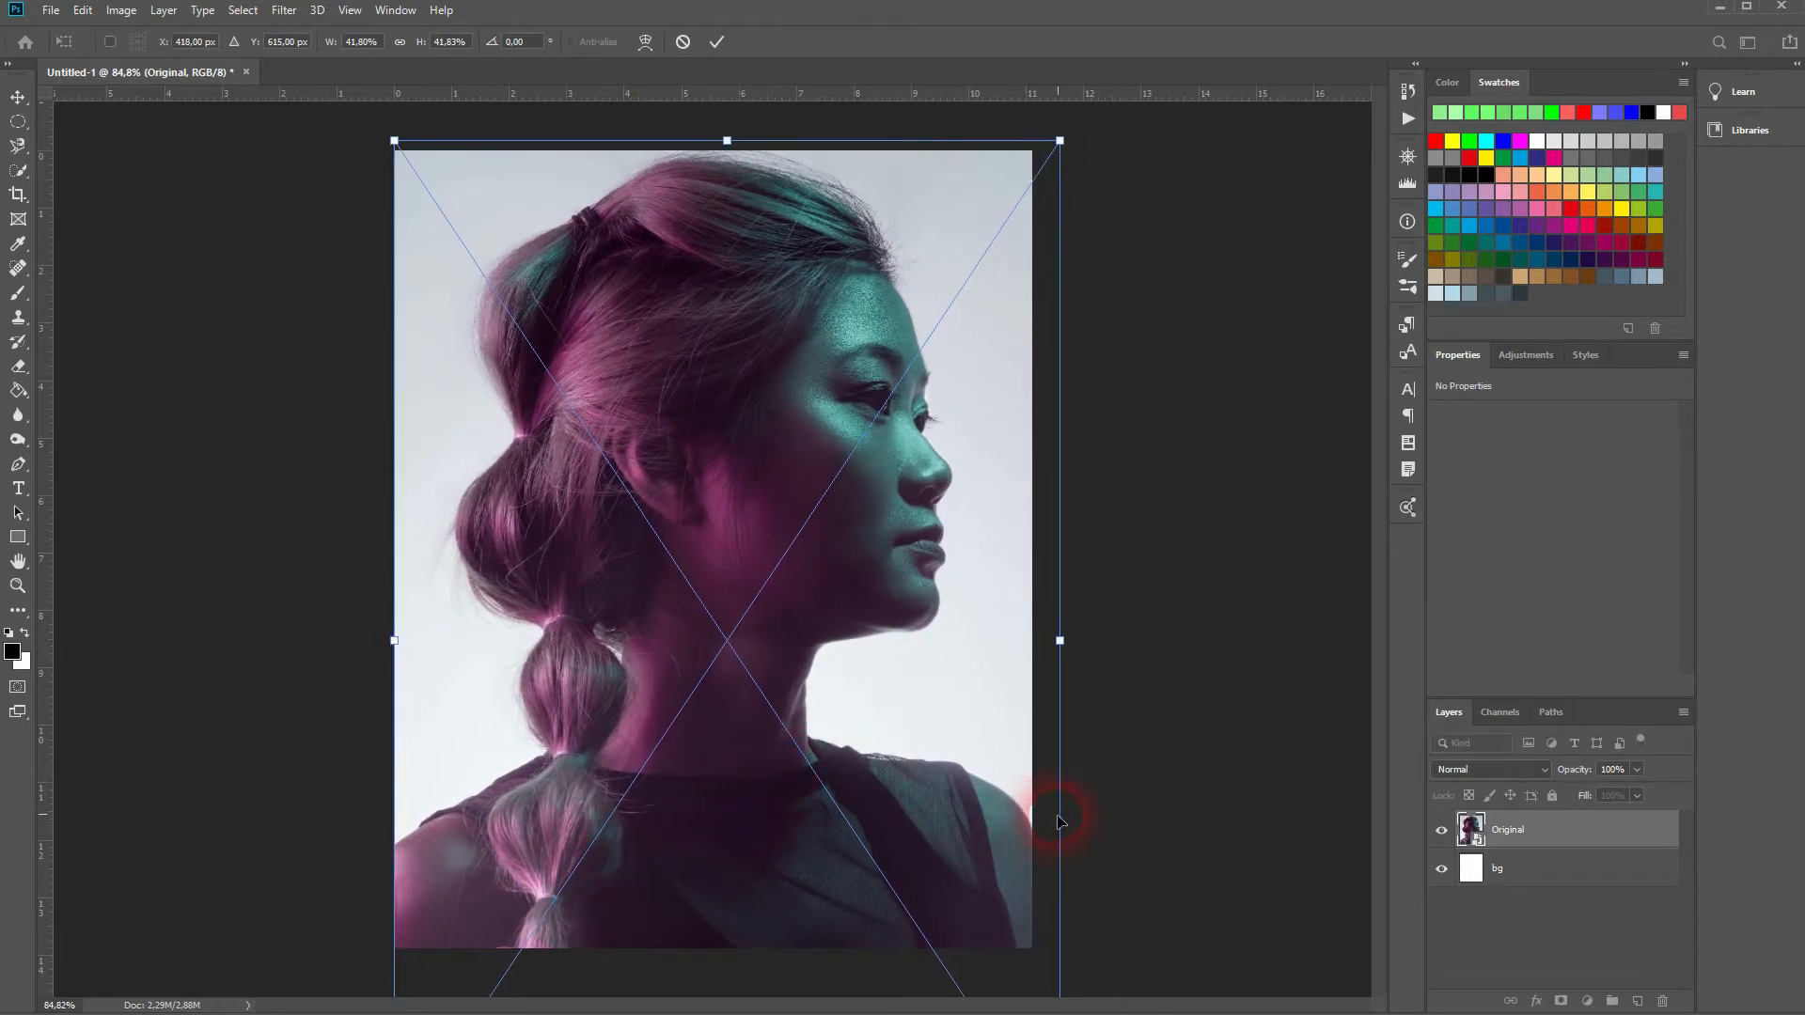
{"action": "left_click_drag", "start_coordinate": [822, 550], "coordinate": [823, 560]}
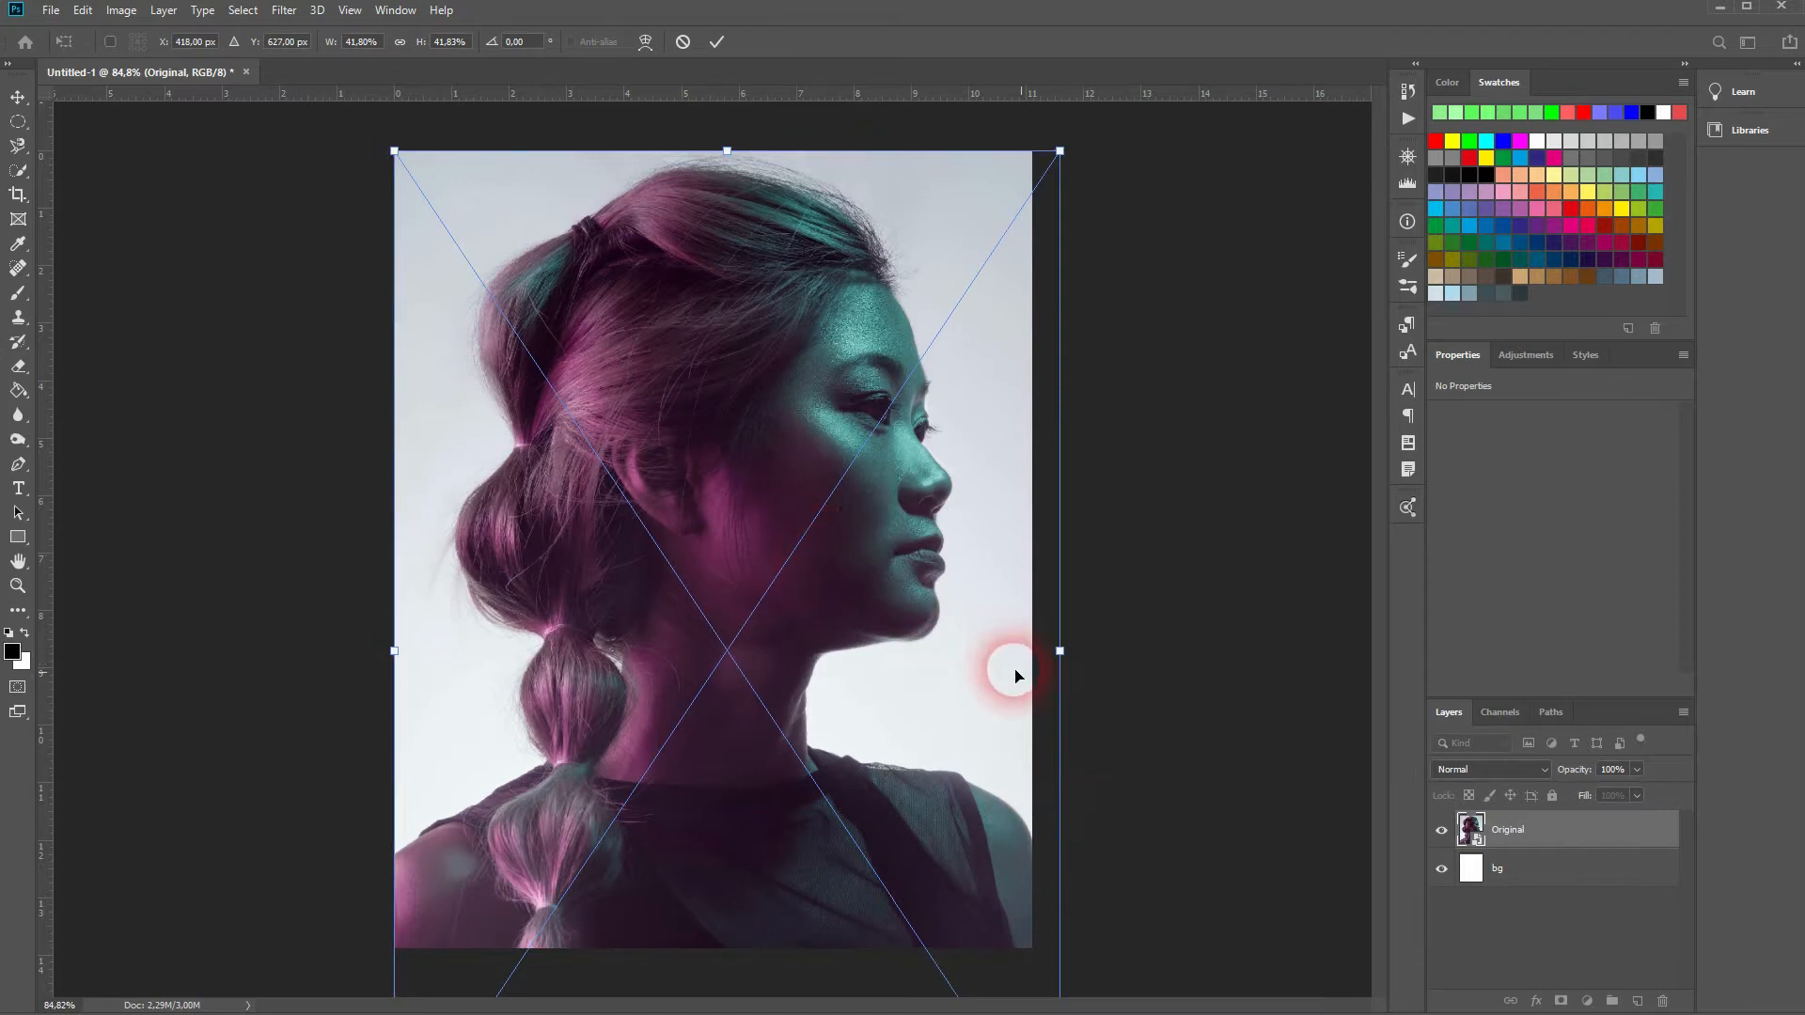
{"action": "left_click", "coordinate": [1188, 684]}
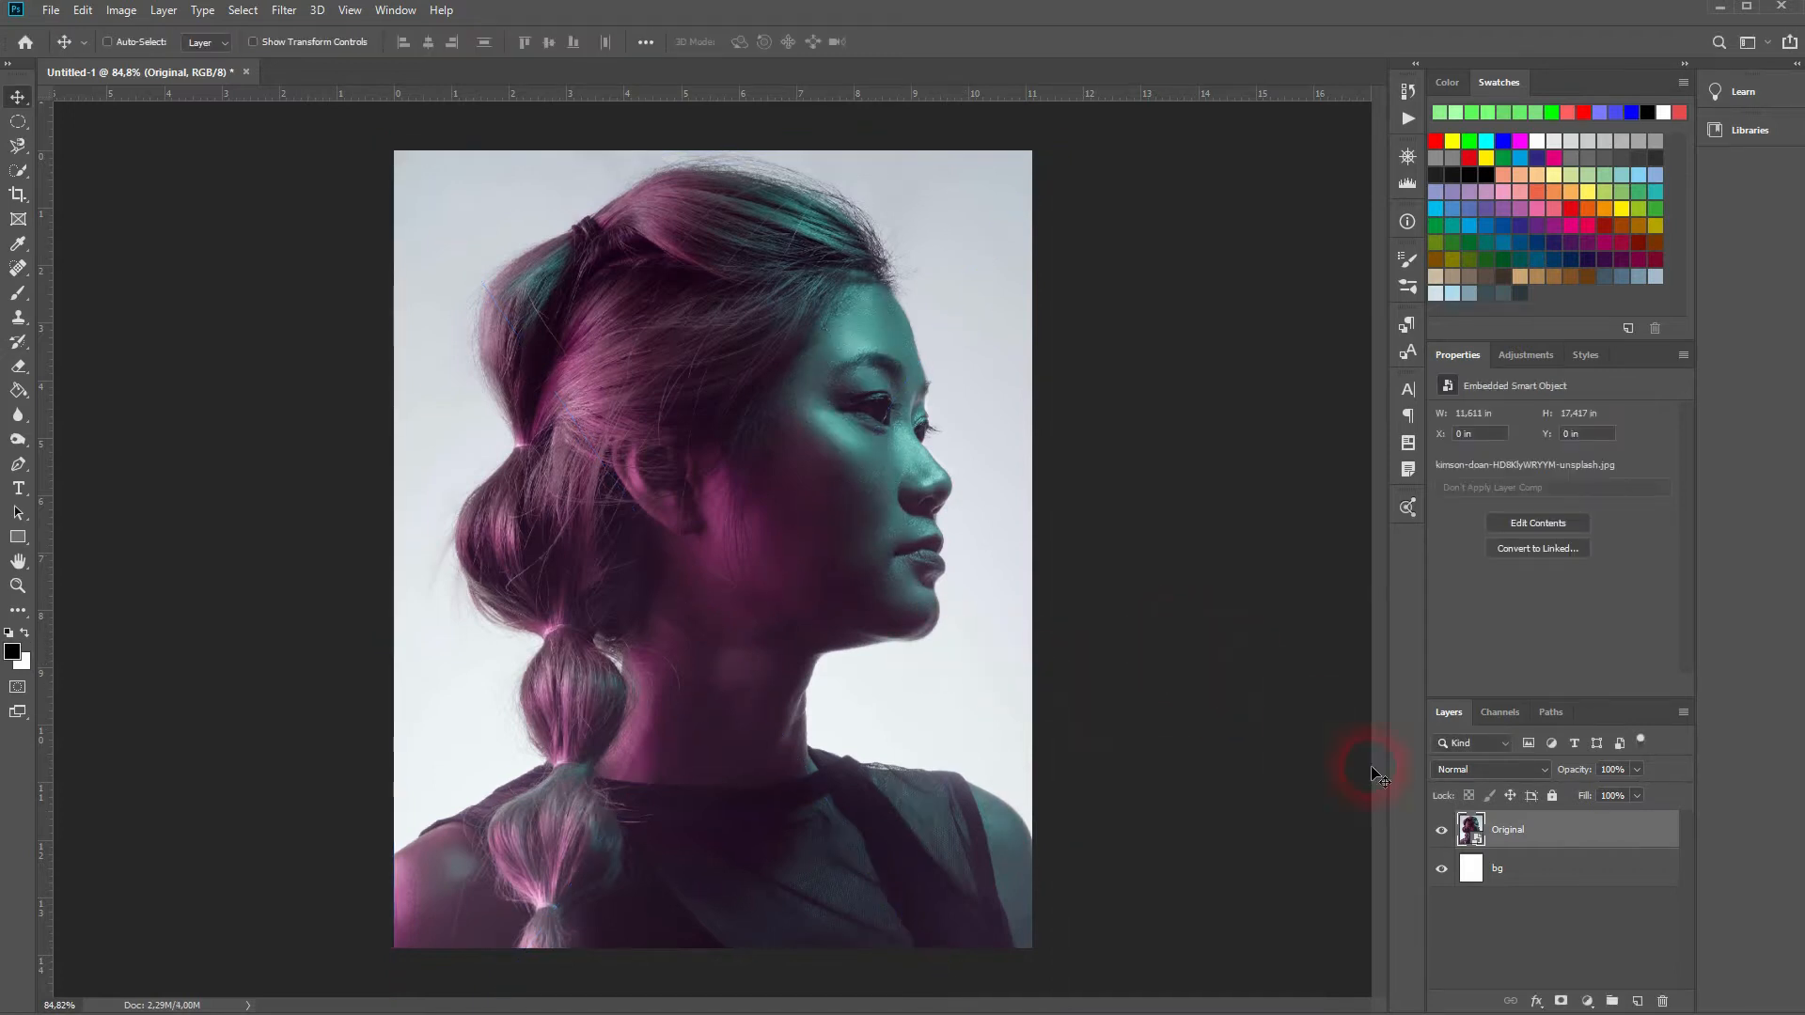
Add a Black & White adjustment layer above the portrait and apply its automatic values
{"action": "left_click", "coordinate": [1587, 1001]}
{"action": "left_click", "coordinate": [1643, 845]}
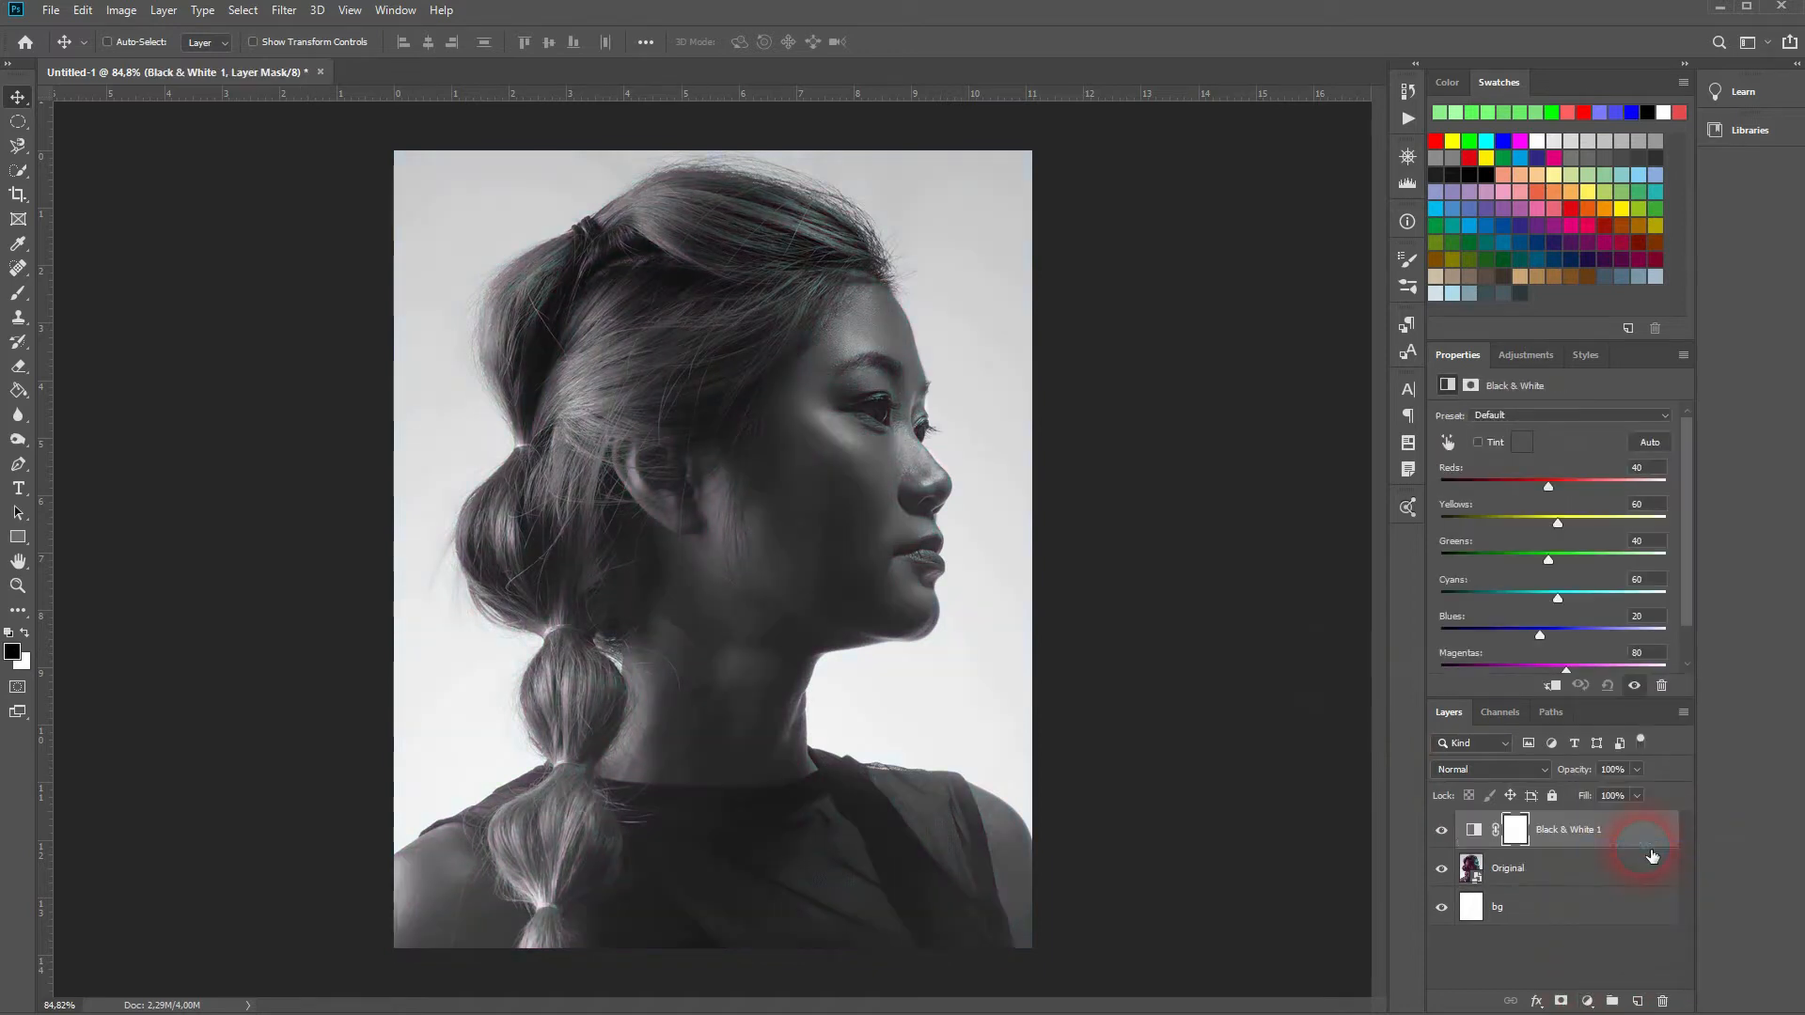
{"action": "left_click", "coordinate": [1647, 442]}
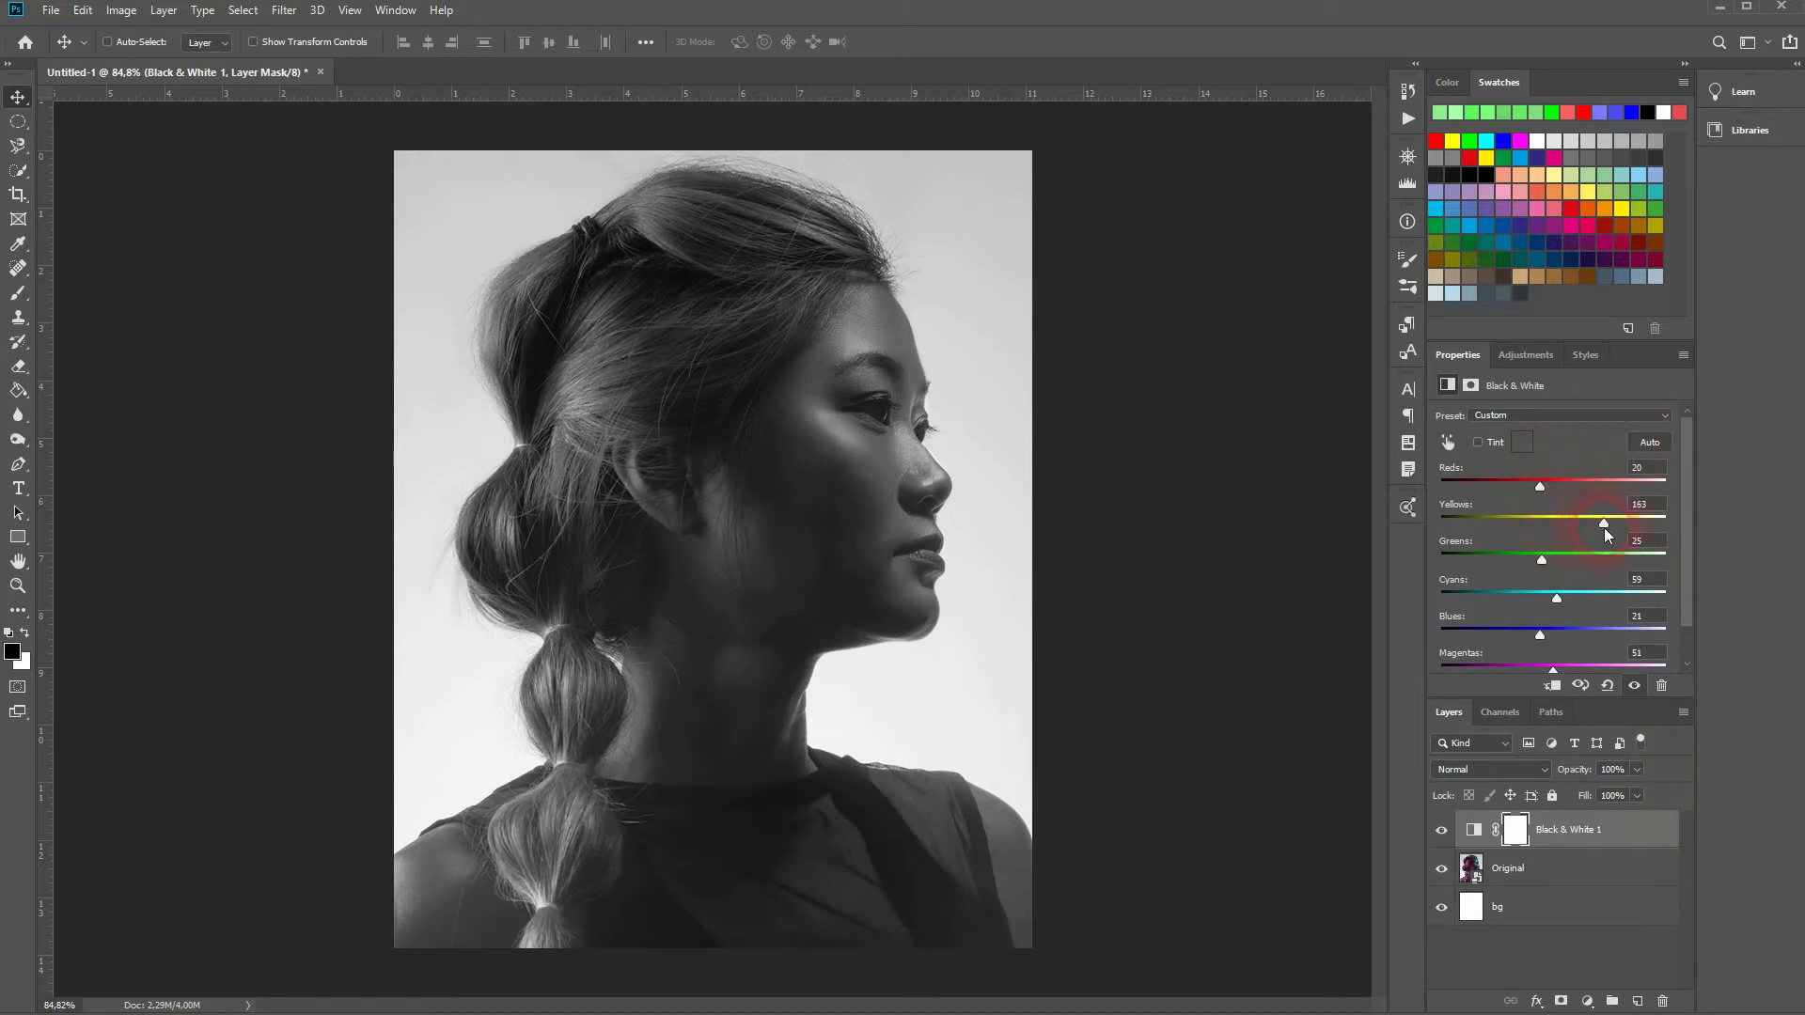
Set the Black & White mix to Reds 54, Yellows 83, Greens 15, Cyans 123, Blues 35 and Magentas 21
{"action": "mouse_move", "coordinate": [1540, 486]}
{"action": "left_mouse_down"}
{"action": "mouse_move", "coordinate": [1571, 488]}
{"action": "mouse_move", "coordinate": [1538, 488]}
{"action": "left_mouse_up"}
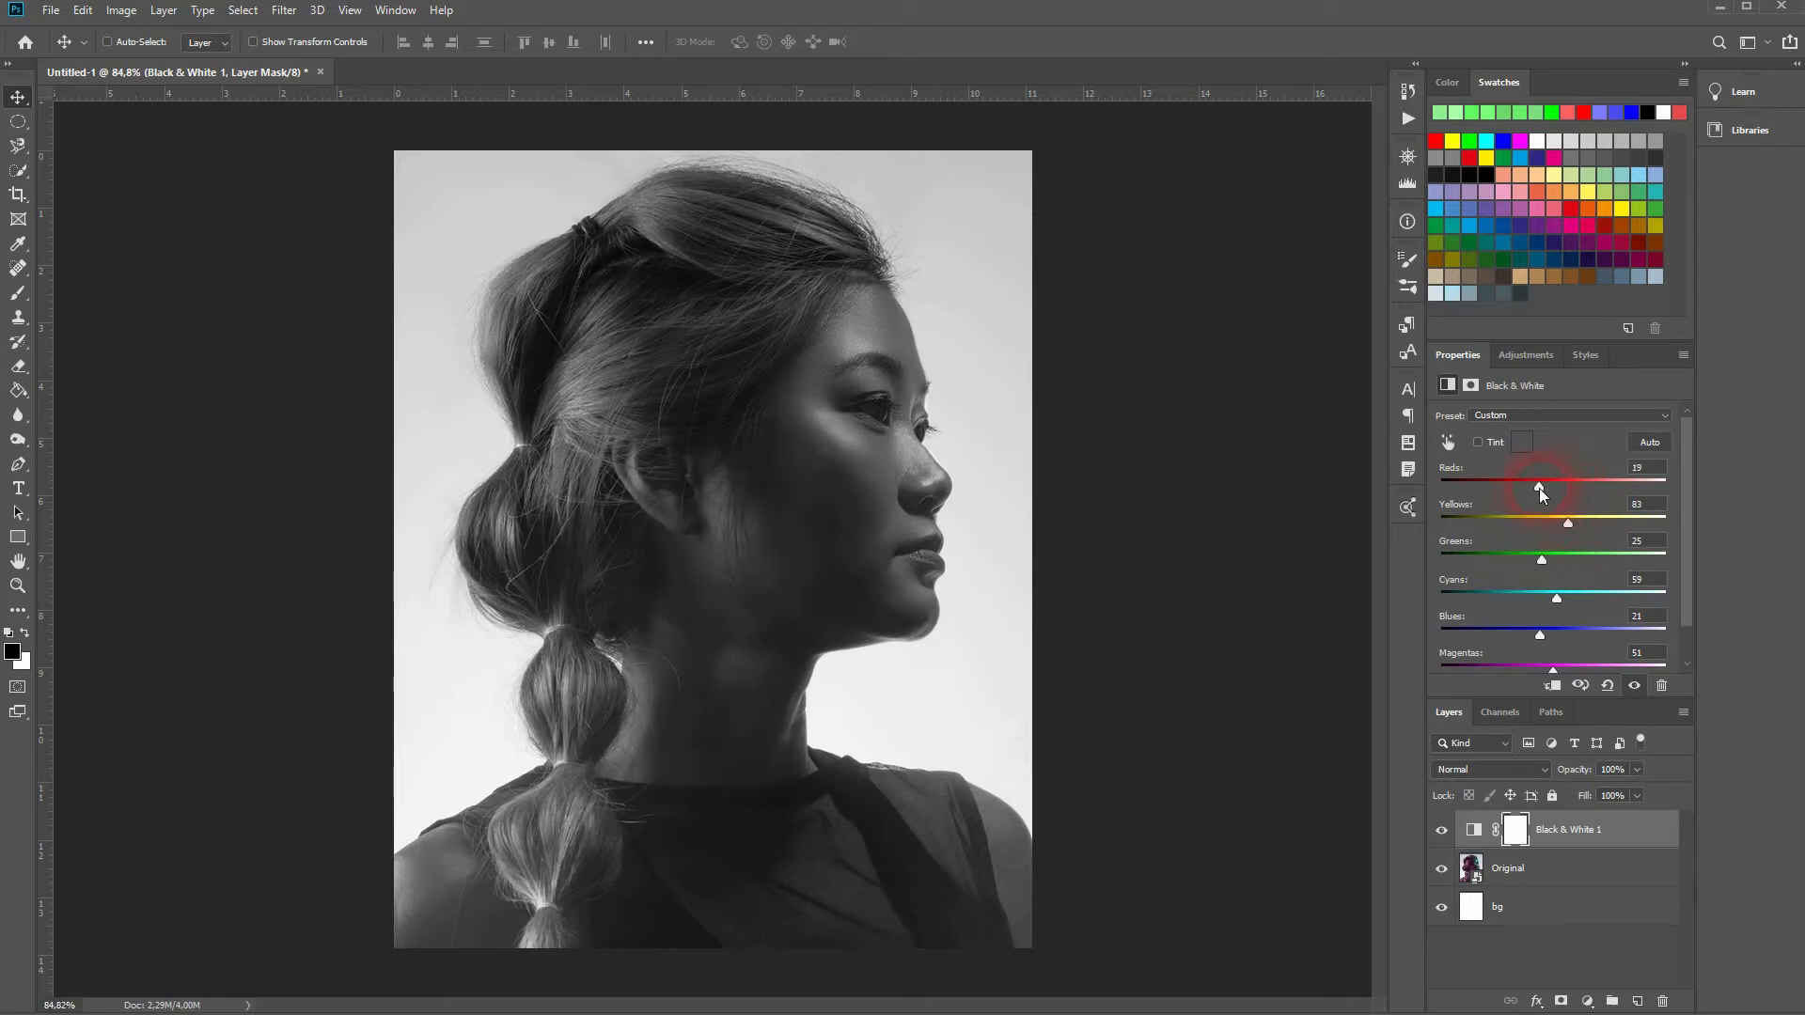
{"action": "left_click_drag", "start_coordinate": [1547, 564], "coordinate": [1547, 624]}
{"action": "left_click", "coordinate": [1550, 637]}
{"action": "scroll", "coordinate": [1575, 625], "scroll_direction": "down", "scroll_amount": 1}
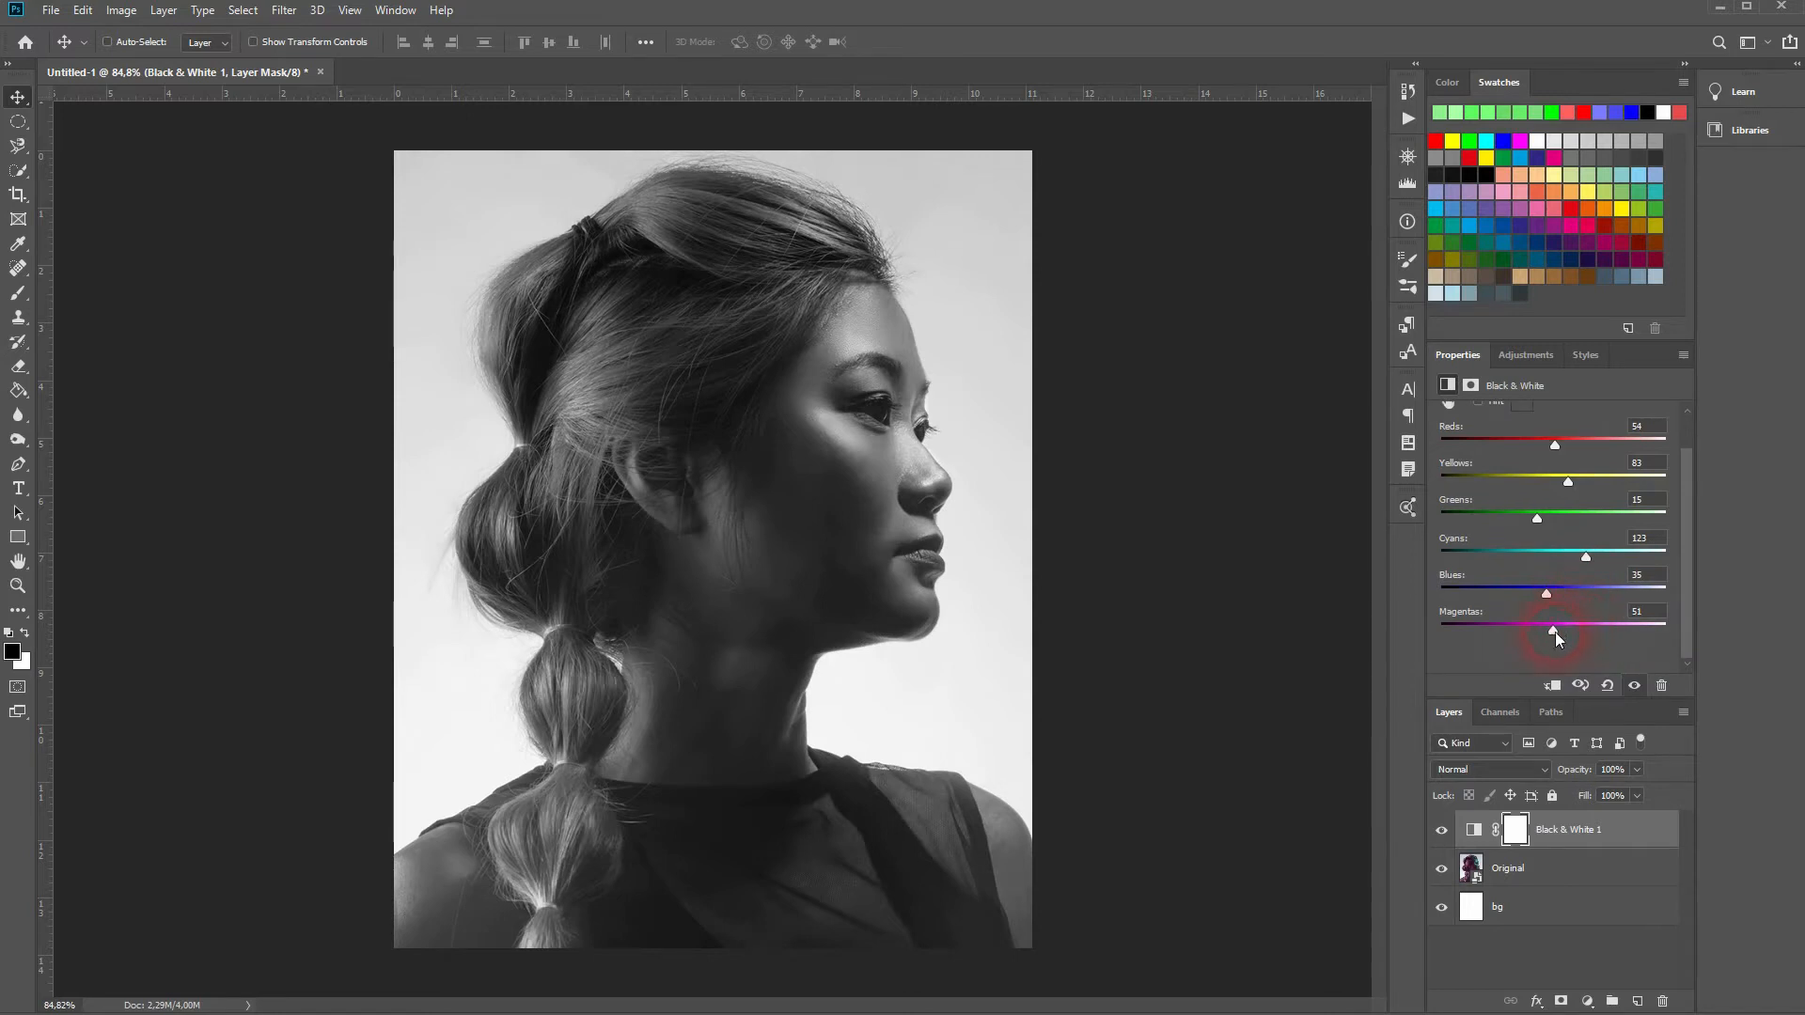
{"action": "mouse_move", "coordinate": [1555, 630]}
{"action": "left_mouse_down"}
{"action": "mouse_move", "coordinate": [1518, 630]}
{"action": "mouse_move", "coordinate": [1611, 618]}
{"action": "mouse_move", "coordinate": [1542, 624]}
{"action": "left_mouse_up"}
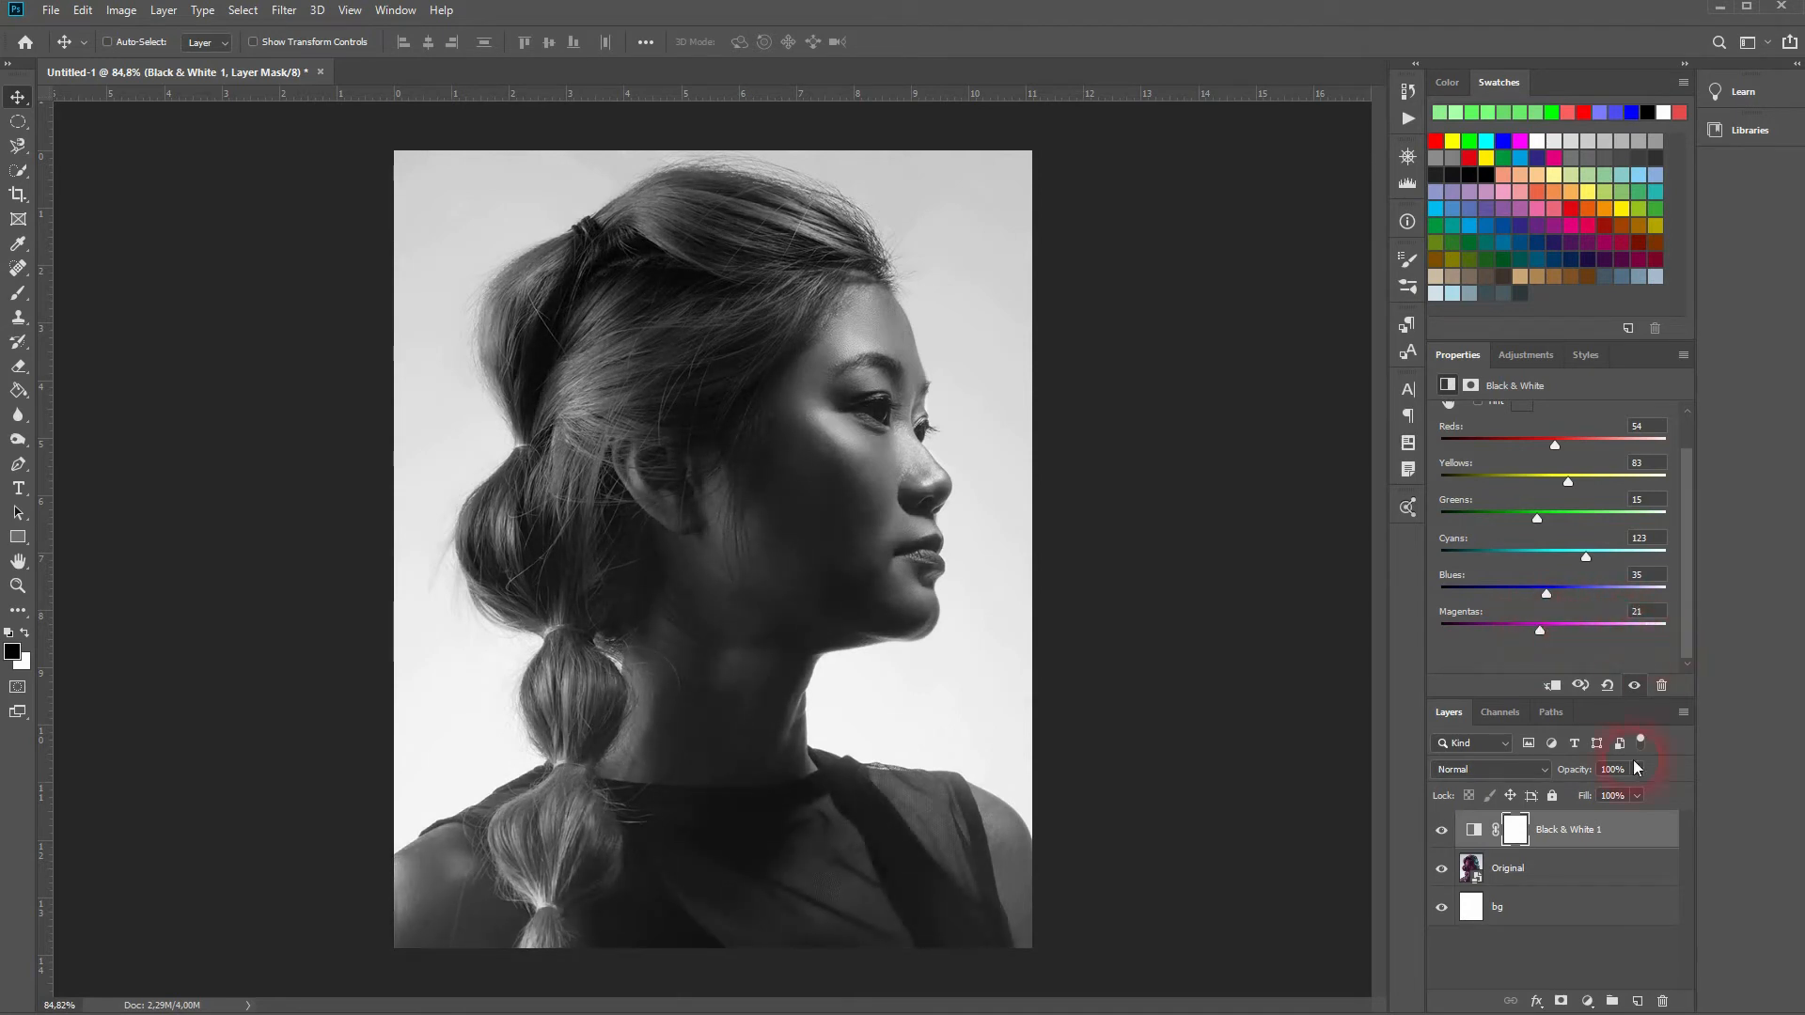
Add a Brightness/Contrast adjustment layer with Brightness 29 and Contrast 17
{"action": "left_click", "coordinate": [1587, 1001]}
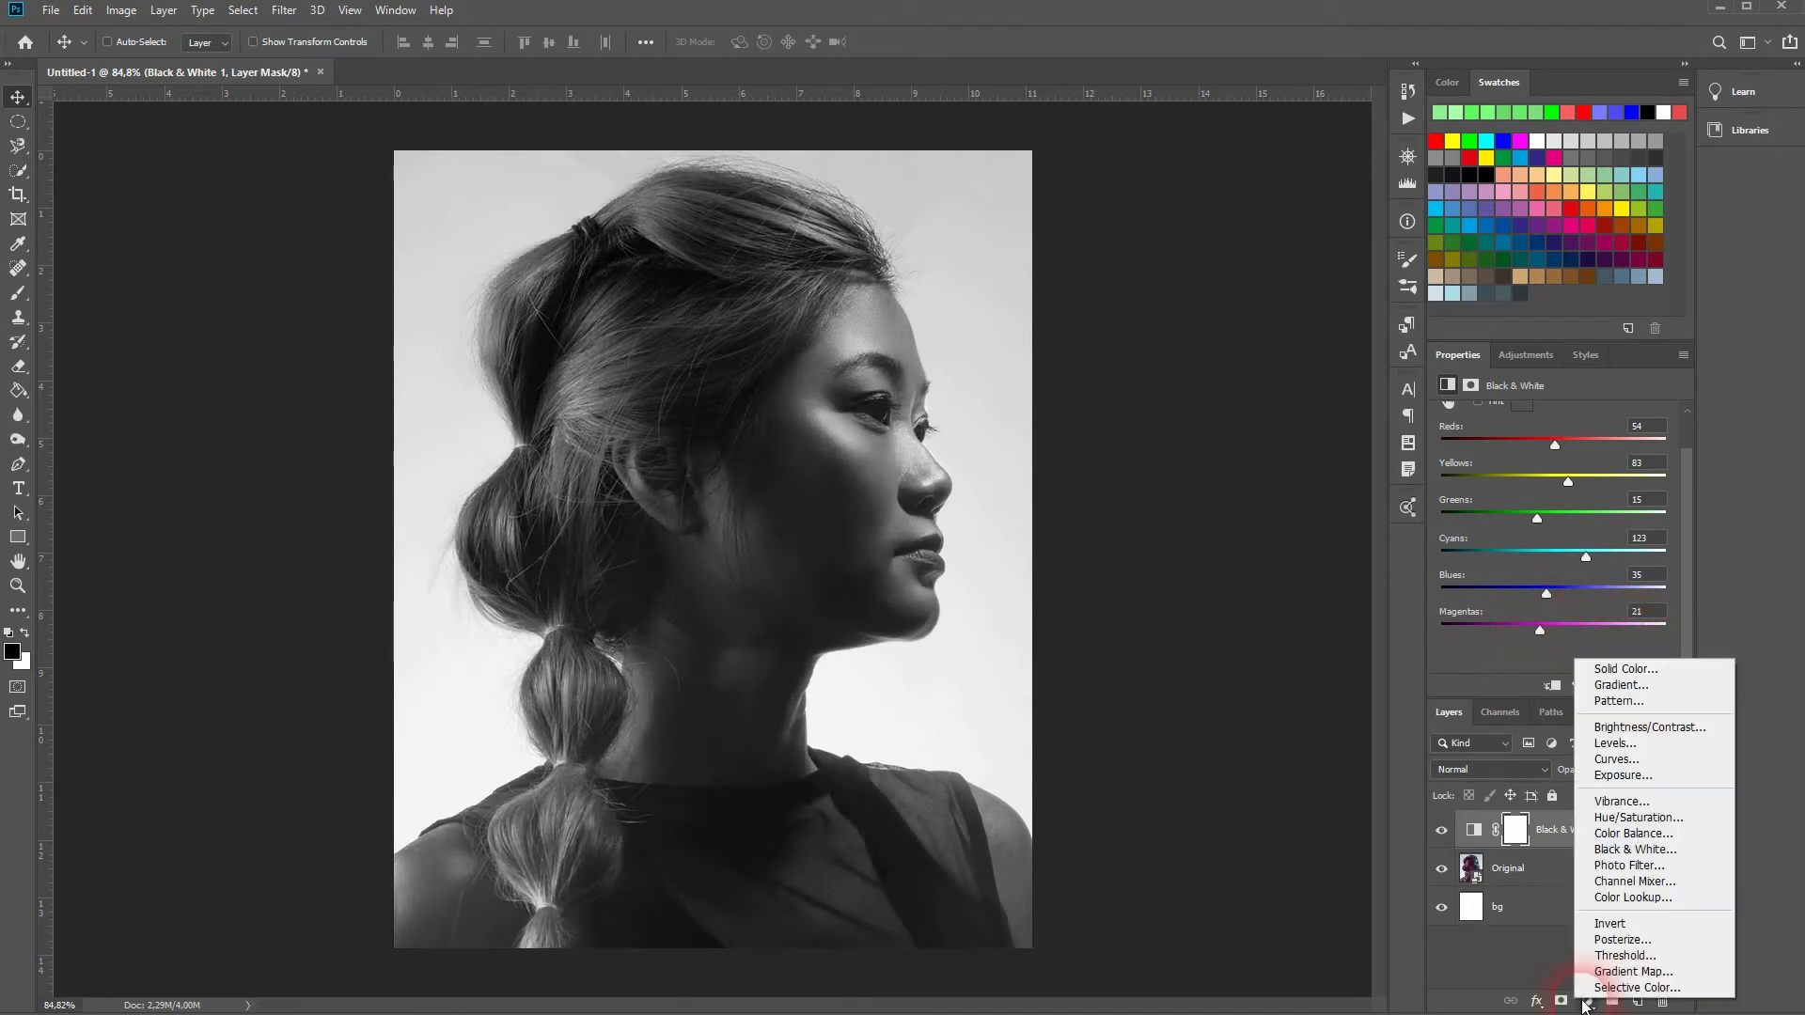
{"action": "left_click", "coordinate": [1644, 727]}
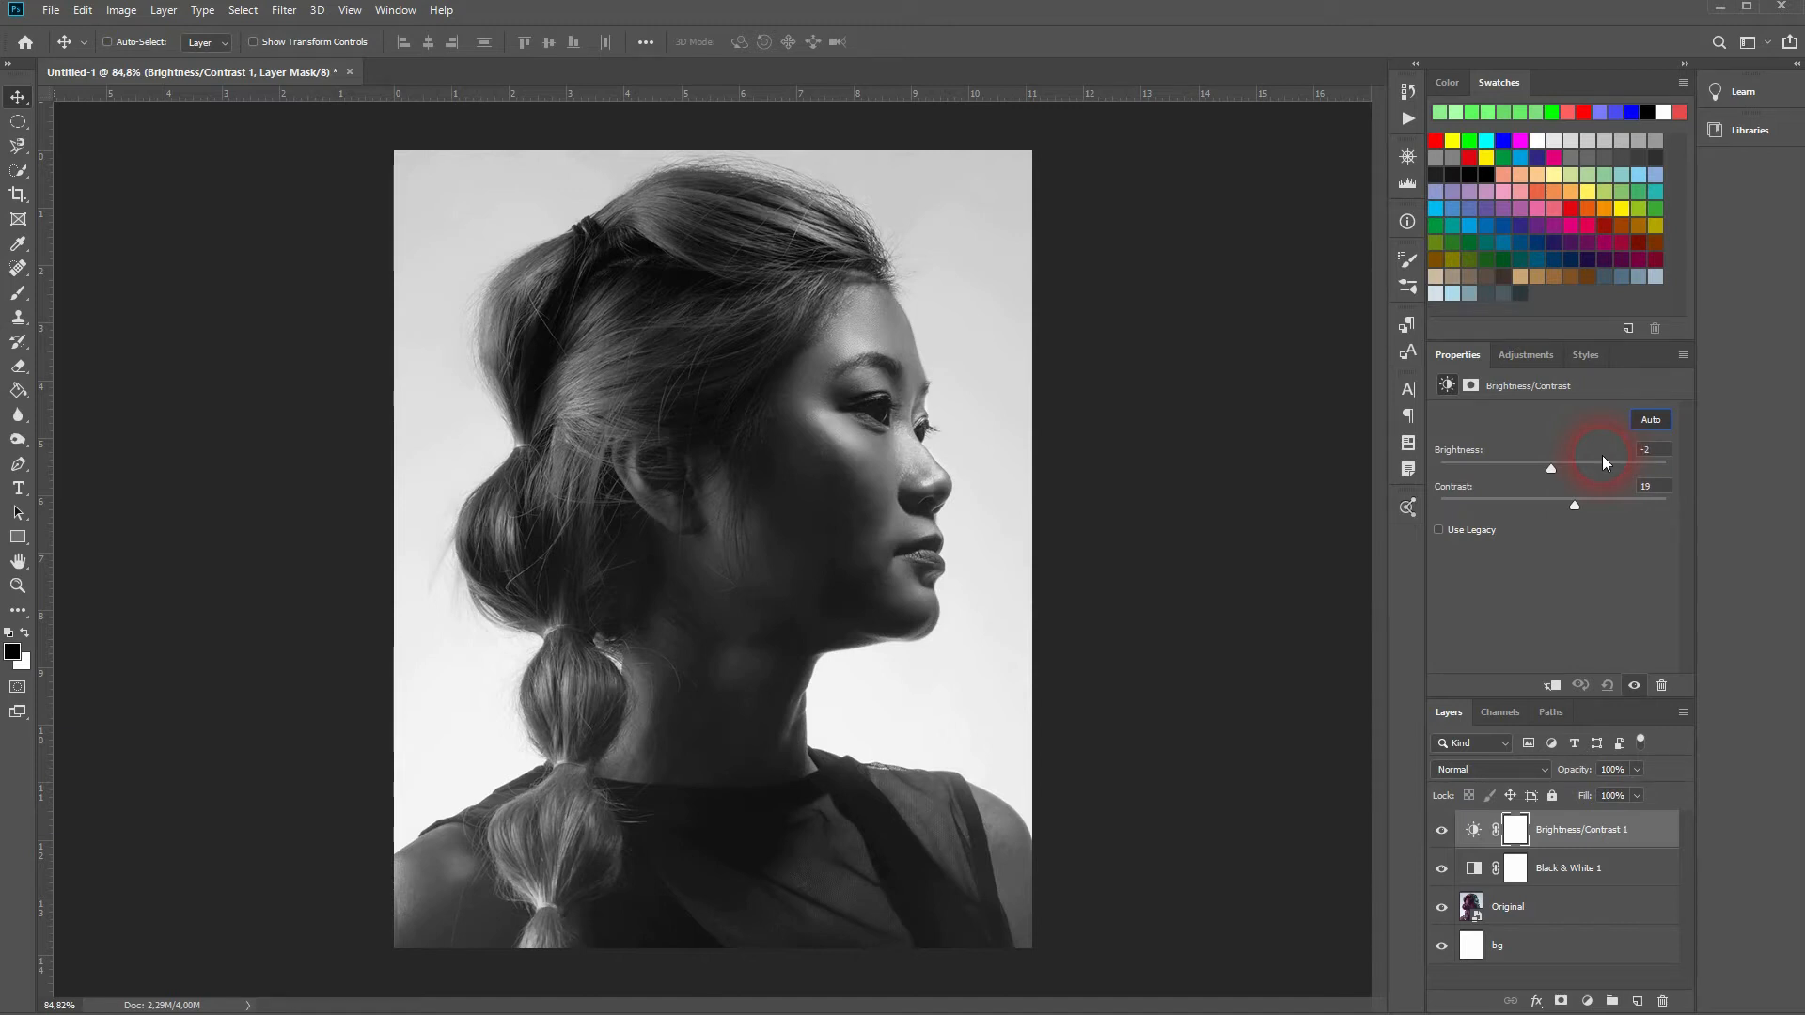
{"action": "left_click_drag", "start_coordinate": [1550, 466], "coordinate": [1576, 472]}
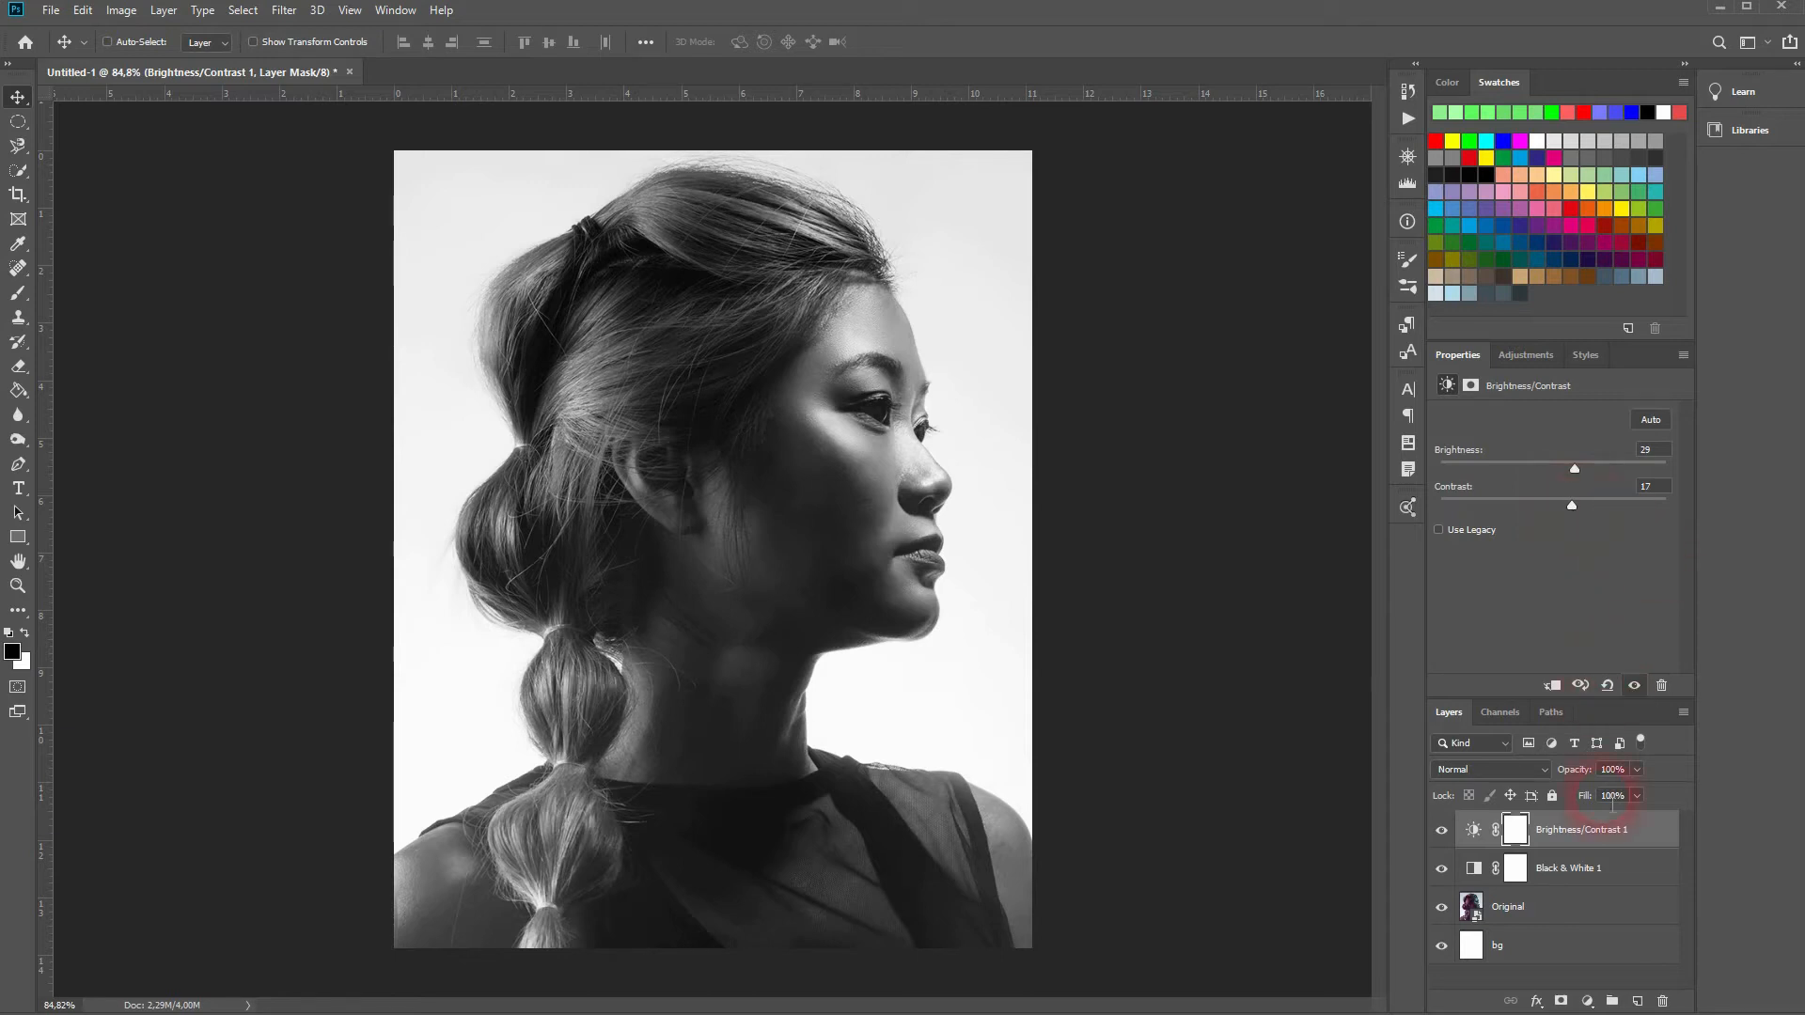
On a new layer, draw a black rectangle about 772 × 306 px across the lower face and position it at X -25, Y 365 px
{"action": "left_click", "coordinate": [1637, 1001]}
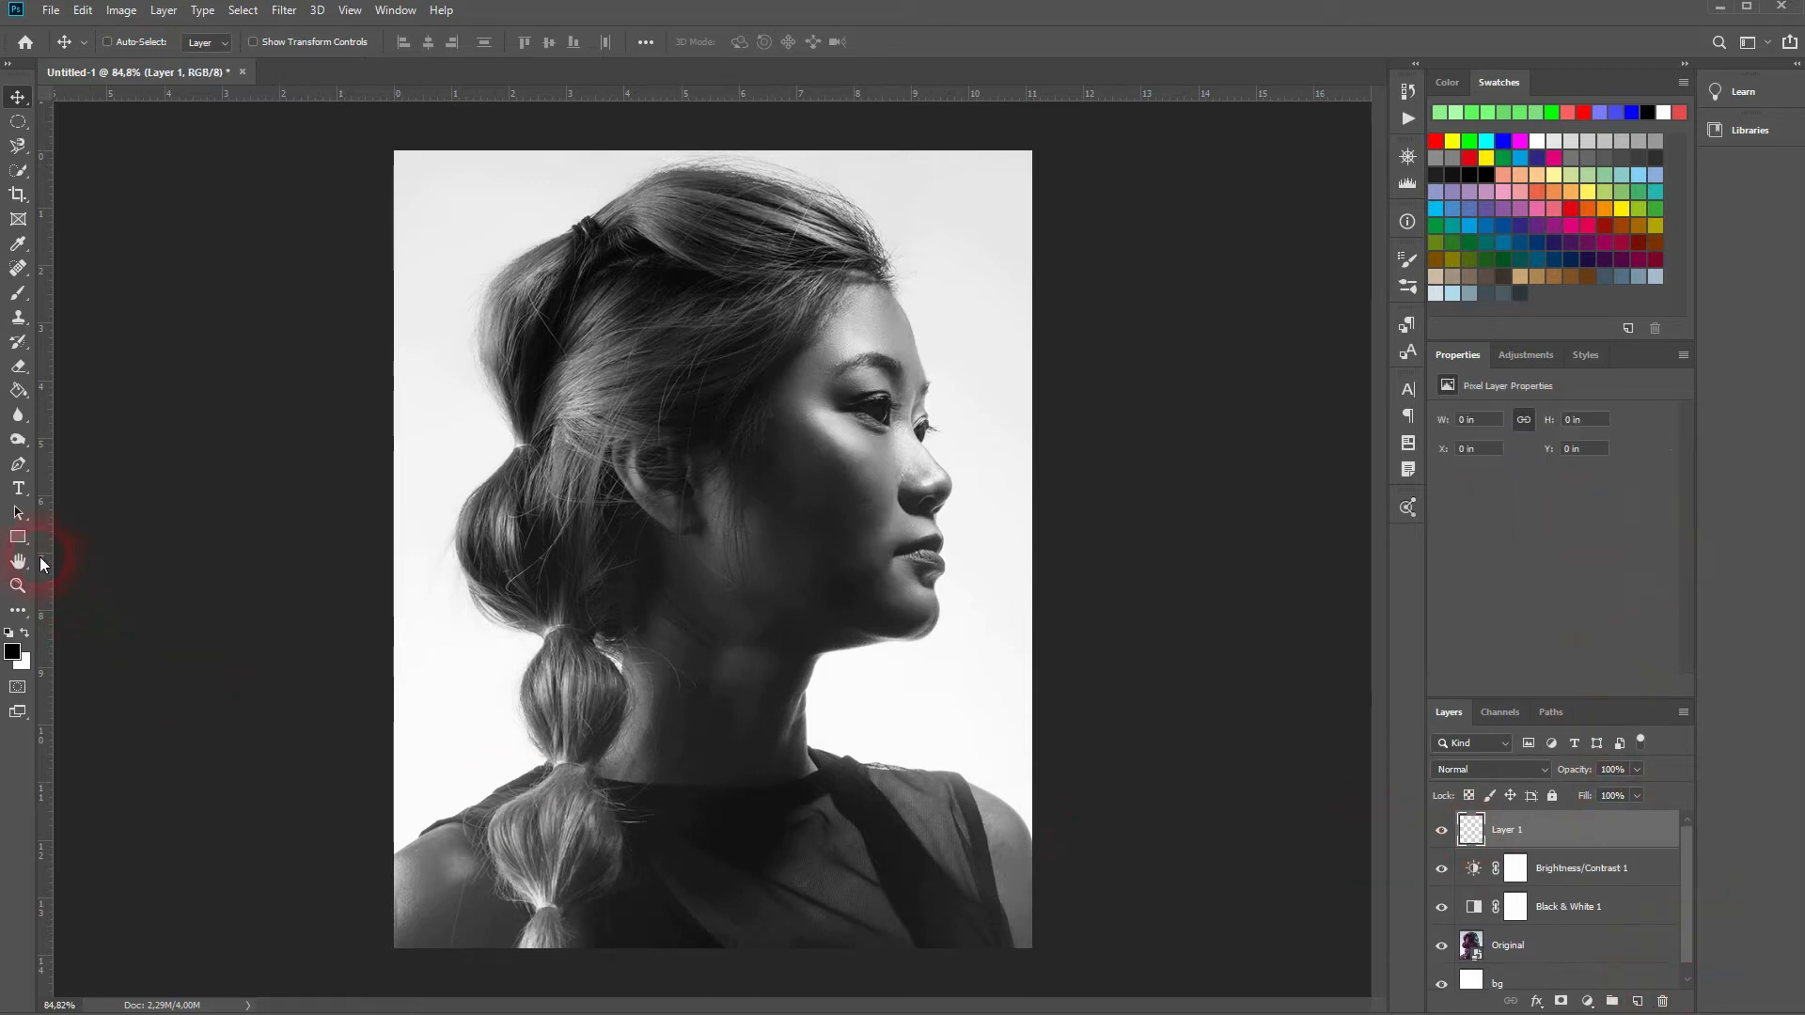
{"action": "left_click", "coordinate": [18, 537]}
{"action": "left_click_drag", "start_coordinate": [381, 417], "coordinate": [990, 652]}
{"action": "left_click", "coordinate": [18, 96]}
{"action": "left_click_drag", "start_coordinate": [645, 514], "coordinate": [662, 548]}
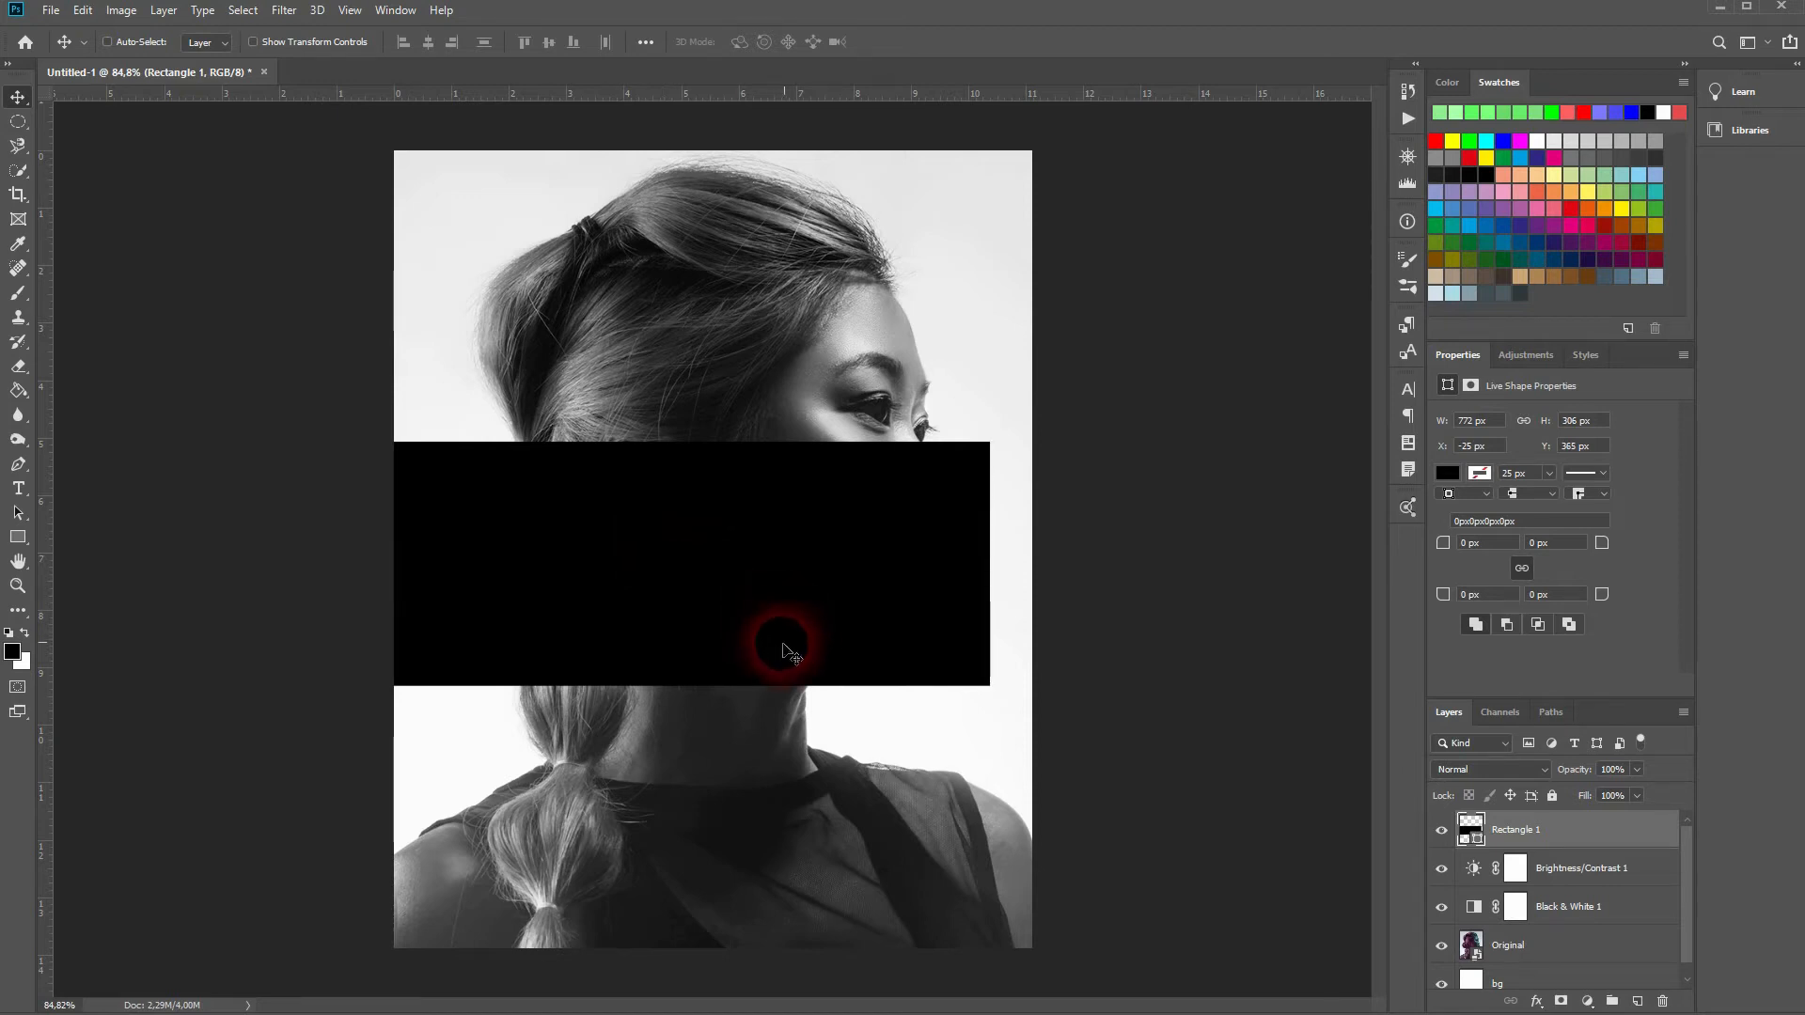
Fill the rectangle with a recently used light green and set its blend mode to Multiply
{"action": "left_click", "coordinate": [1449, 473]}
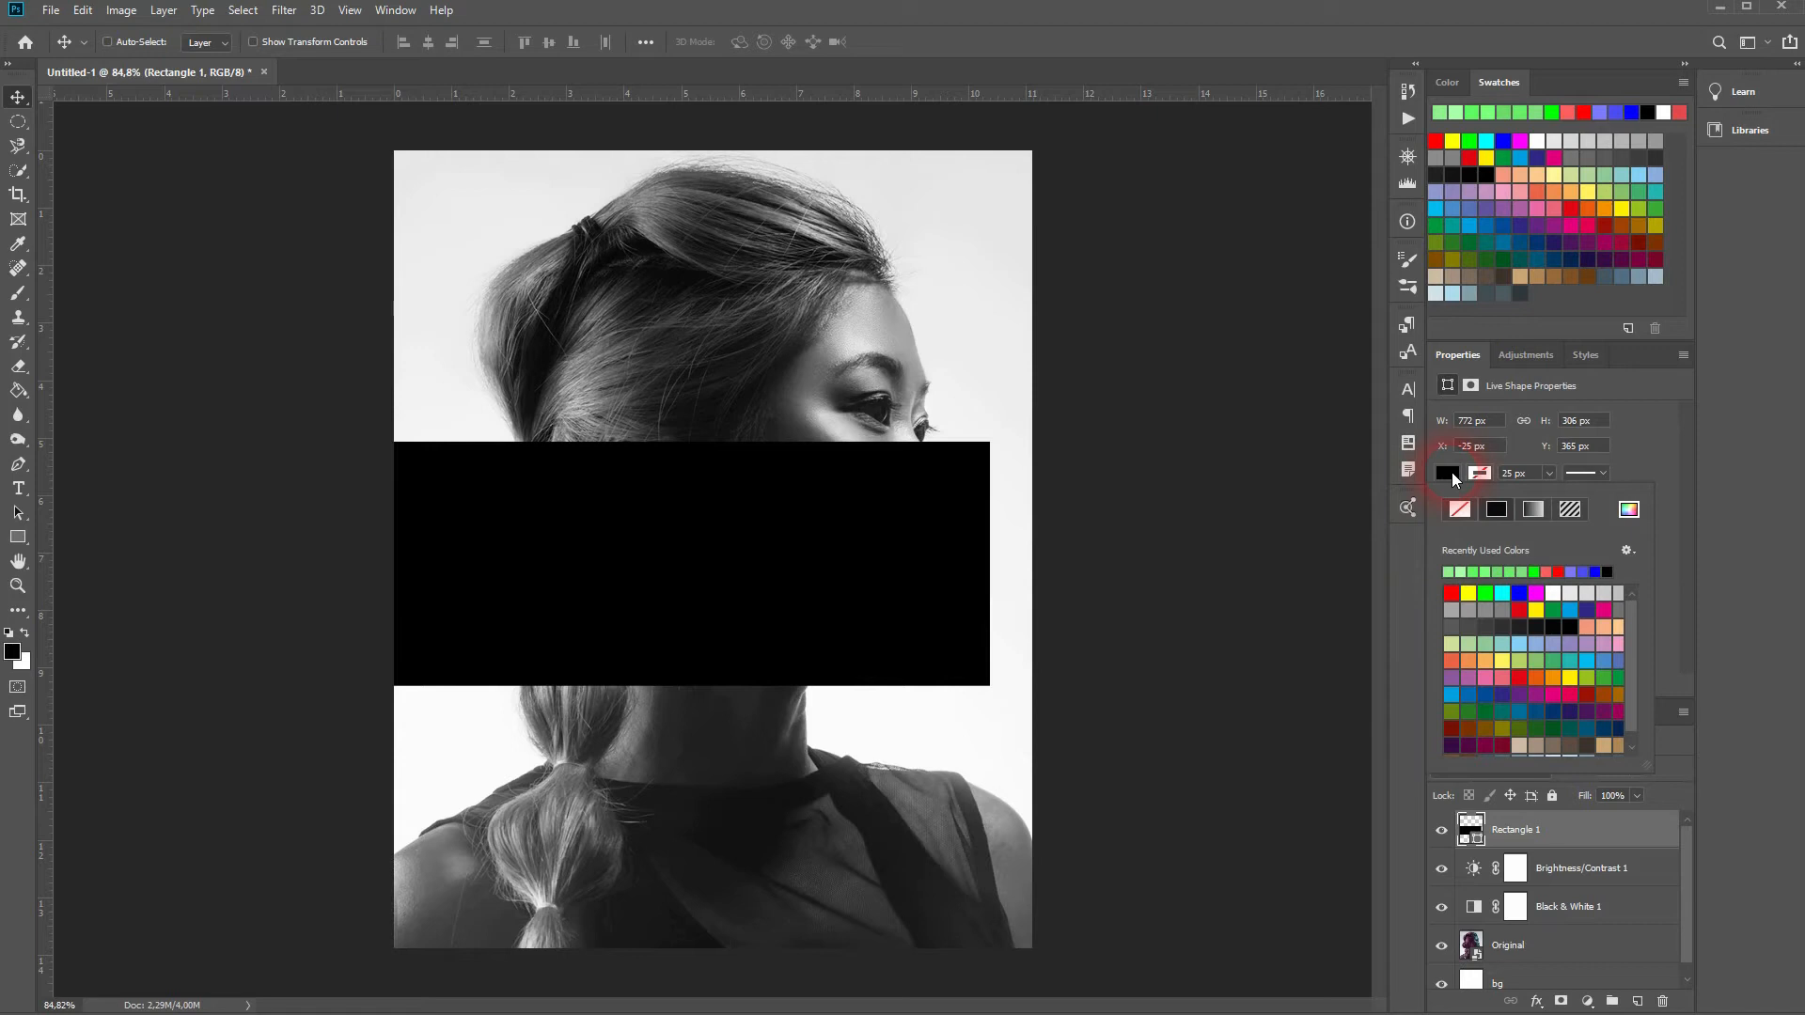
{"action": "left_click", "coordinate": [1458, 574]}
{"action": "left_click", "coordinate": [1683, 602]}
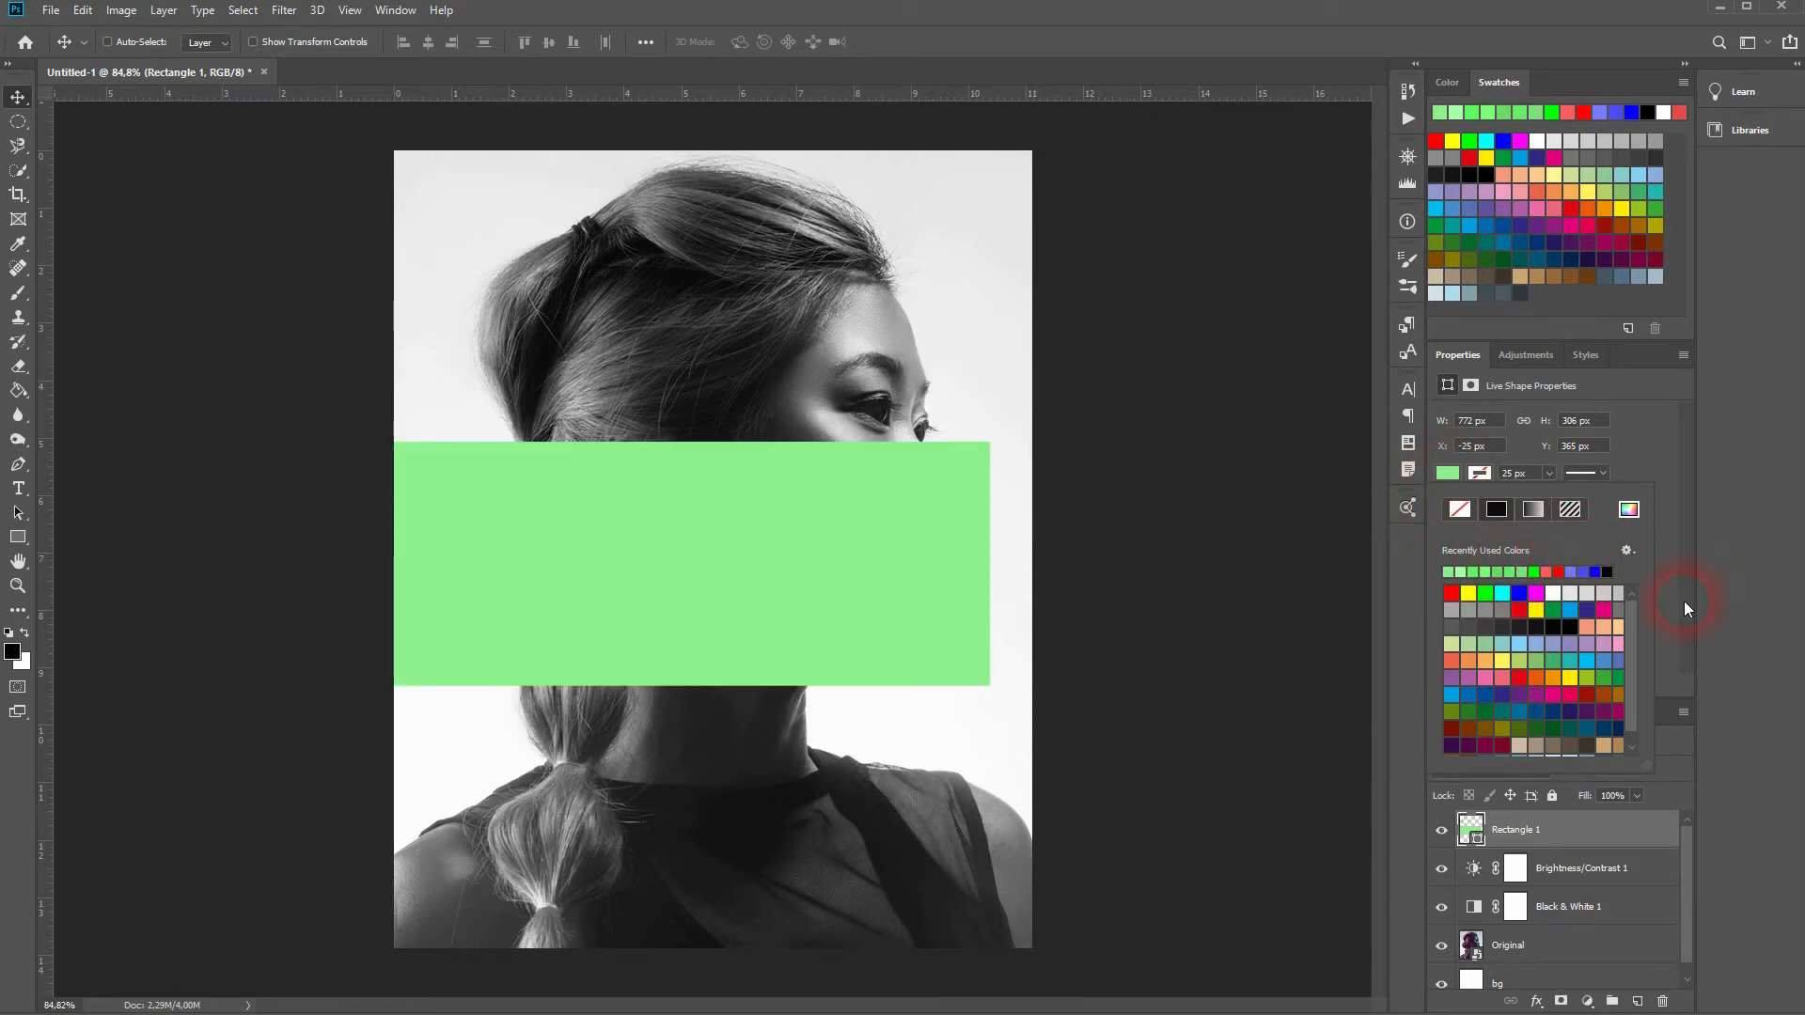
{"action": "left_click", "coordinate": [1516, 770]}
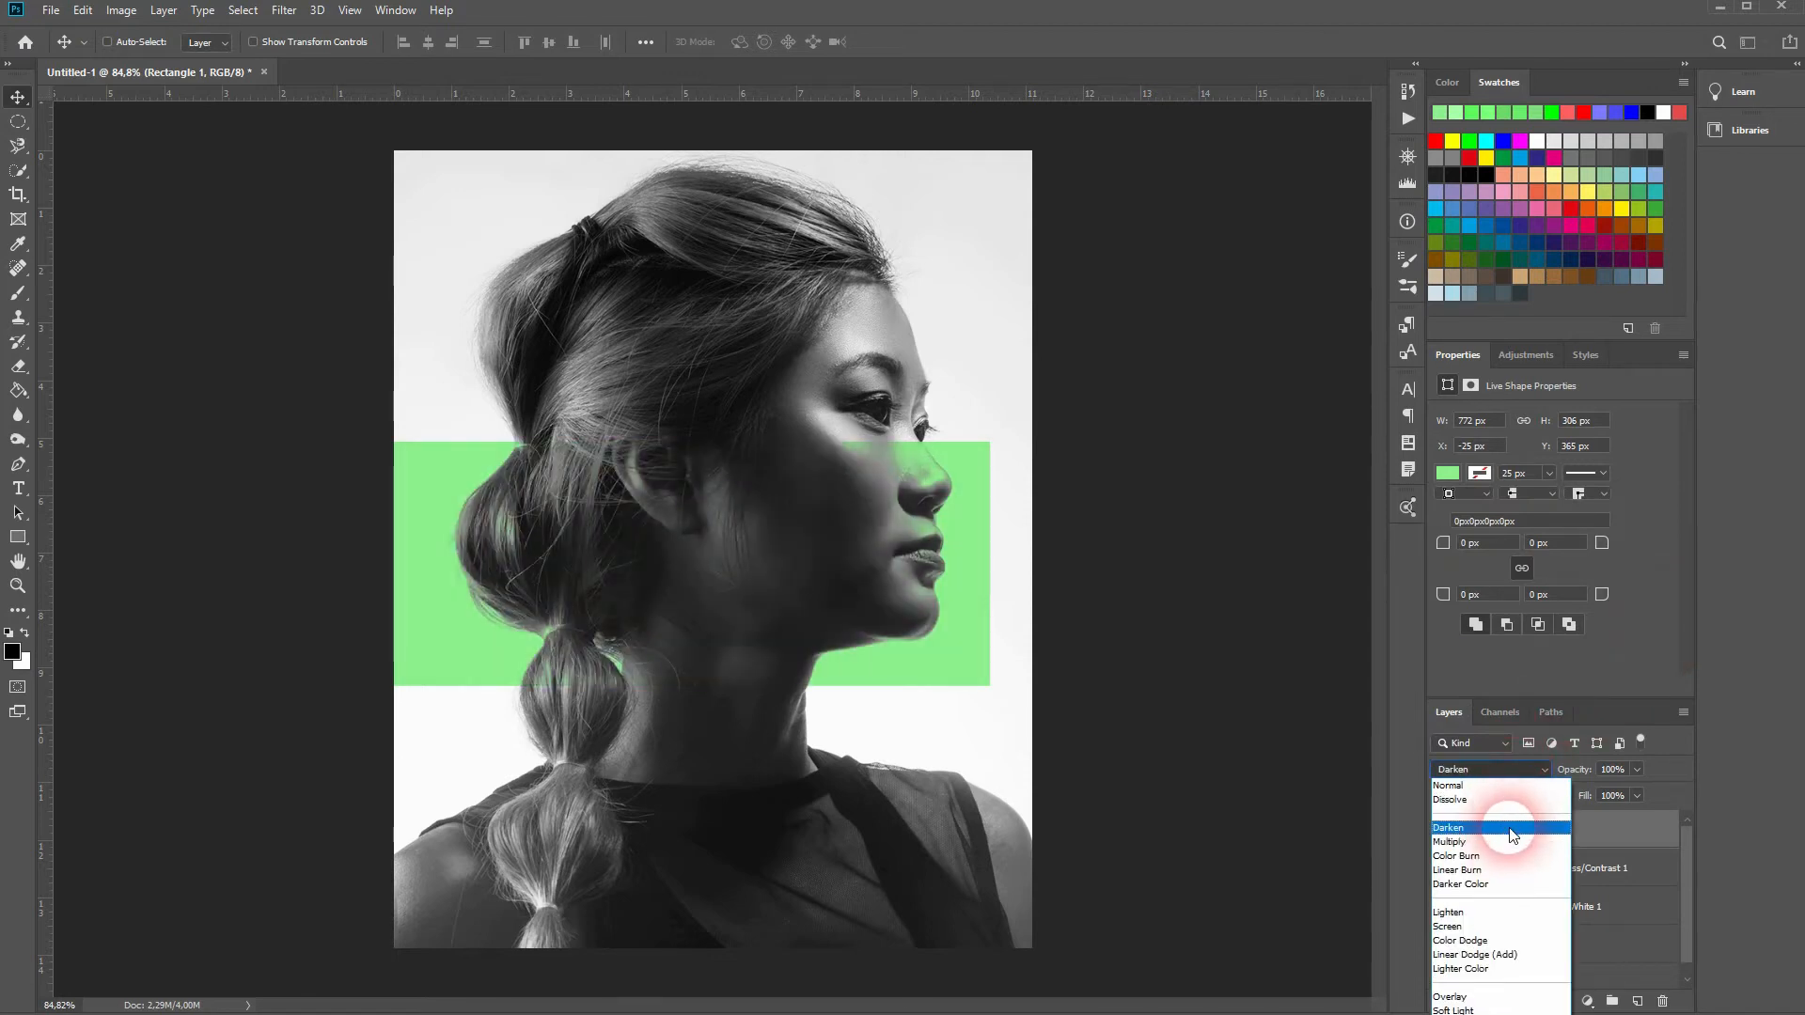
{"action": "left_click", "coordinate": [1511, 844]}
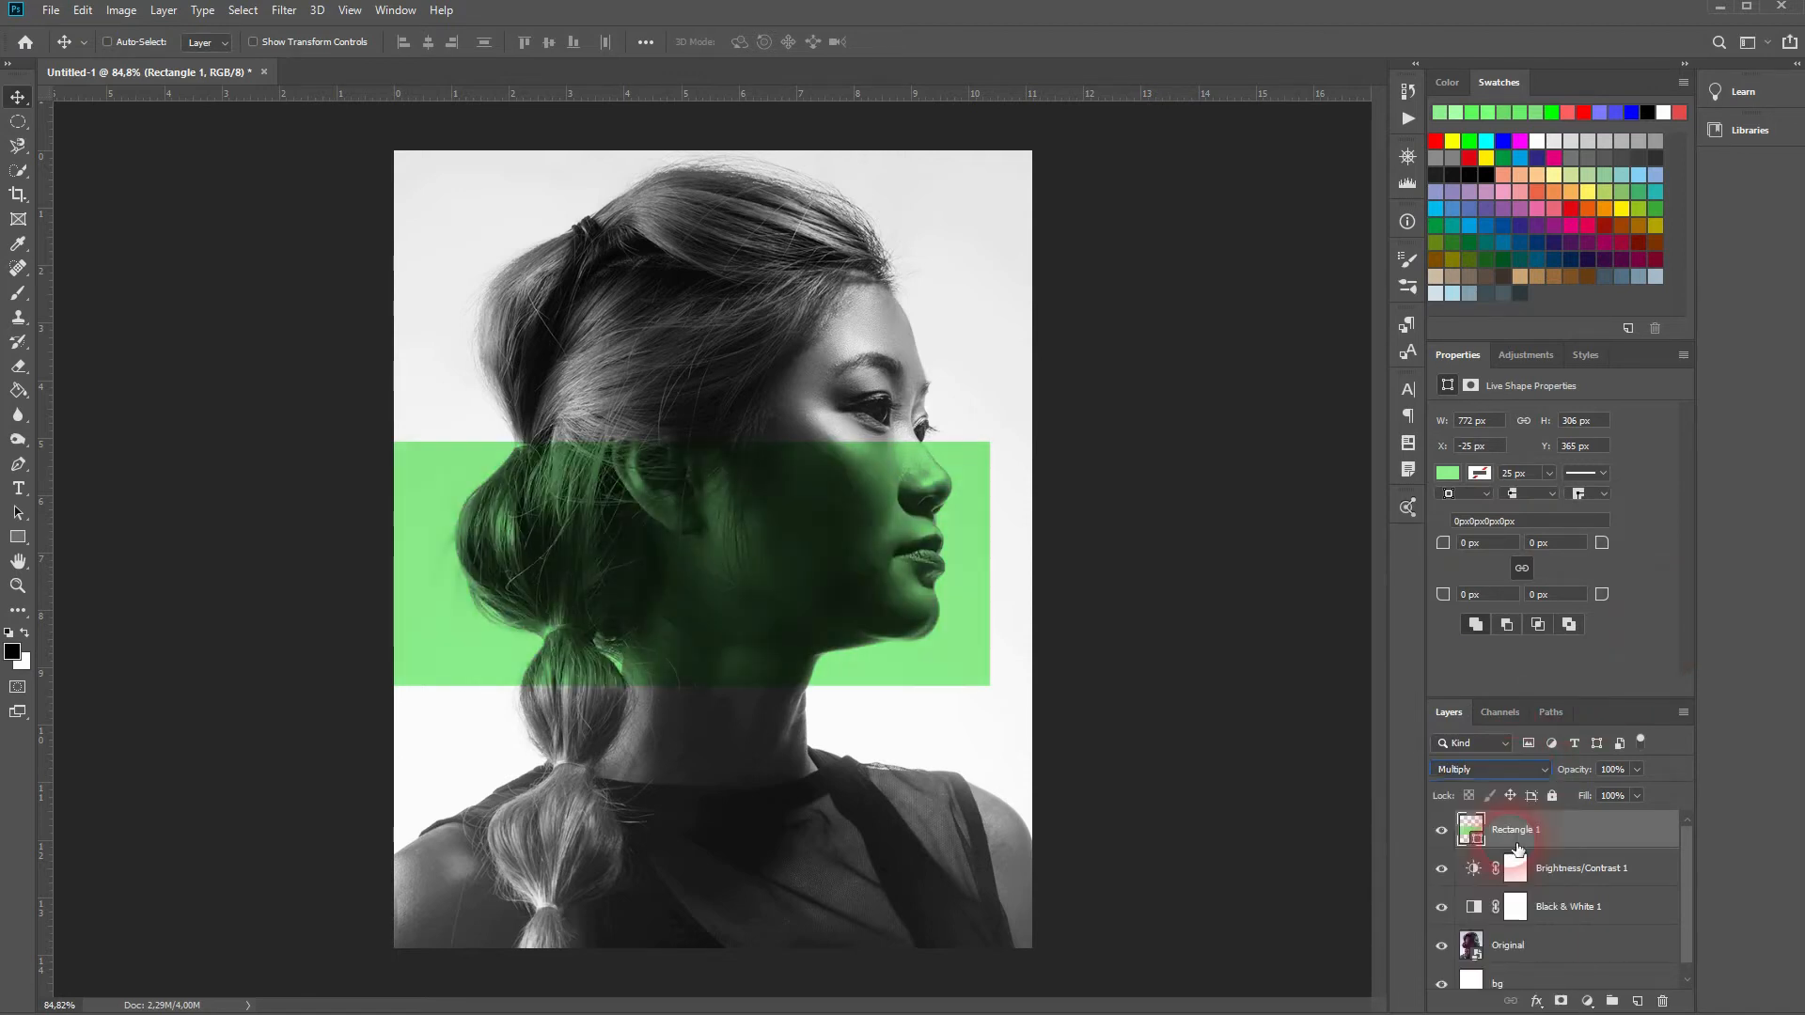
Change the rectangle's fill to the softer green #7bd87b
{"action": "left_click", "coordinate": [1448, 473]}
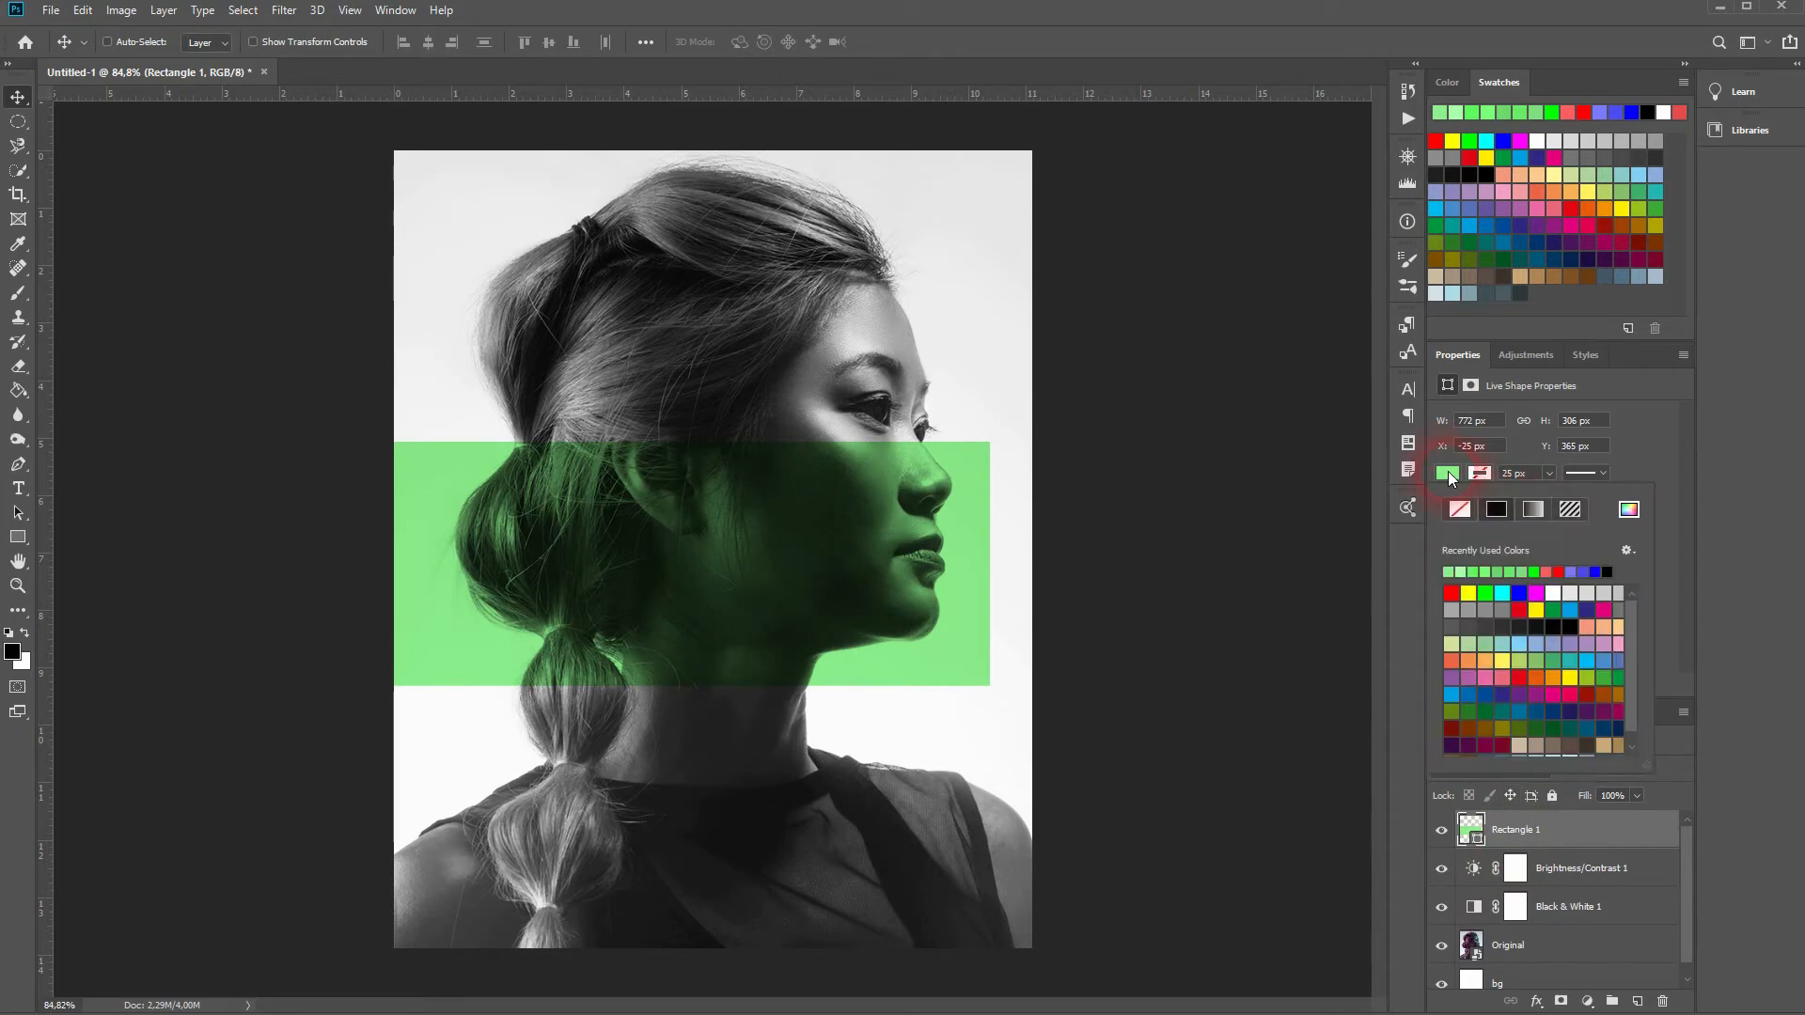
{"action": "left_click", "coordinate": [1635, 508]}
{"action": "left_click", "coordinate": [1178, 479]}
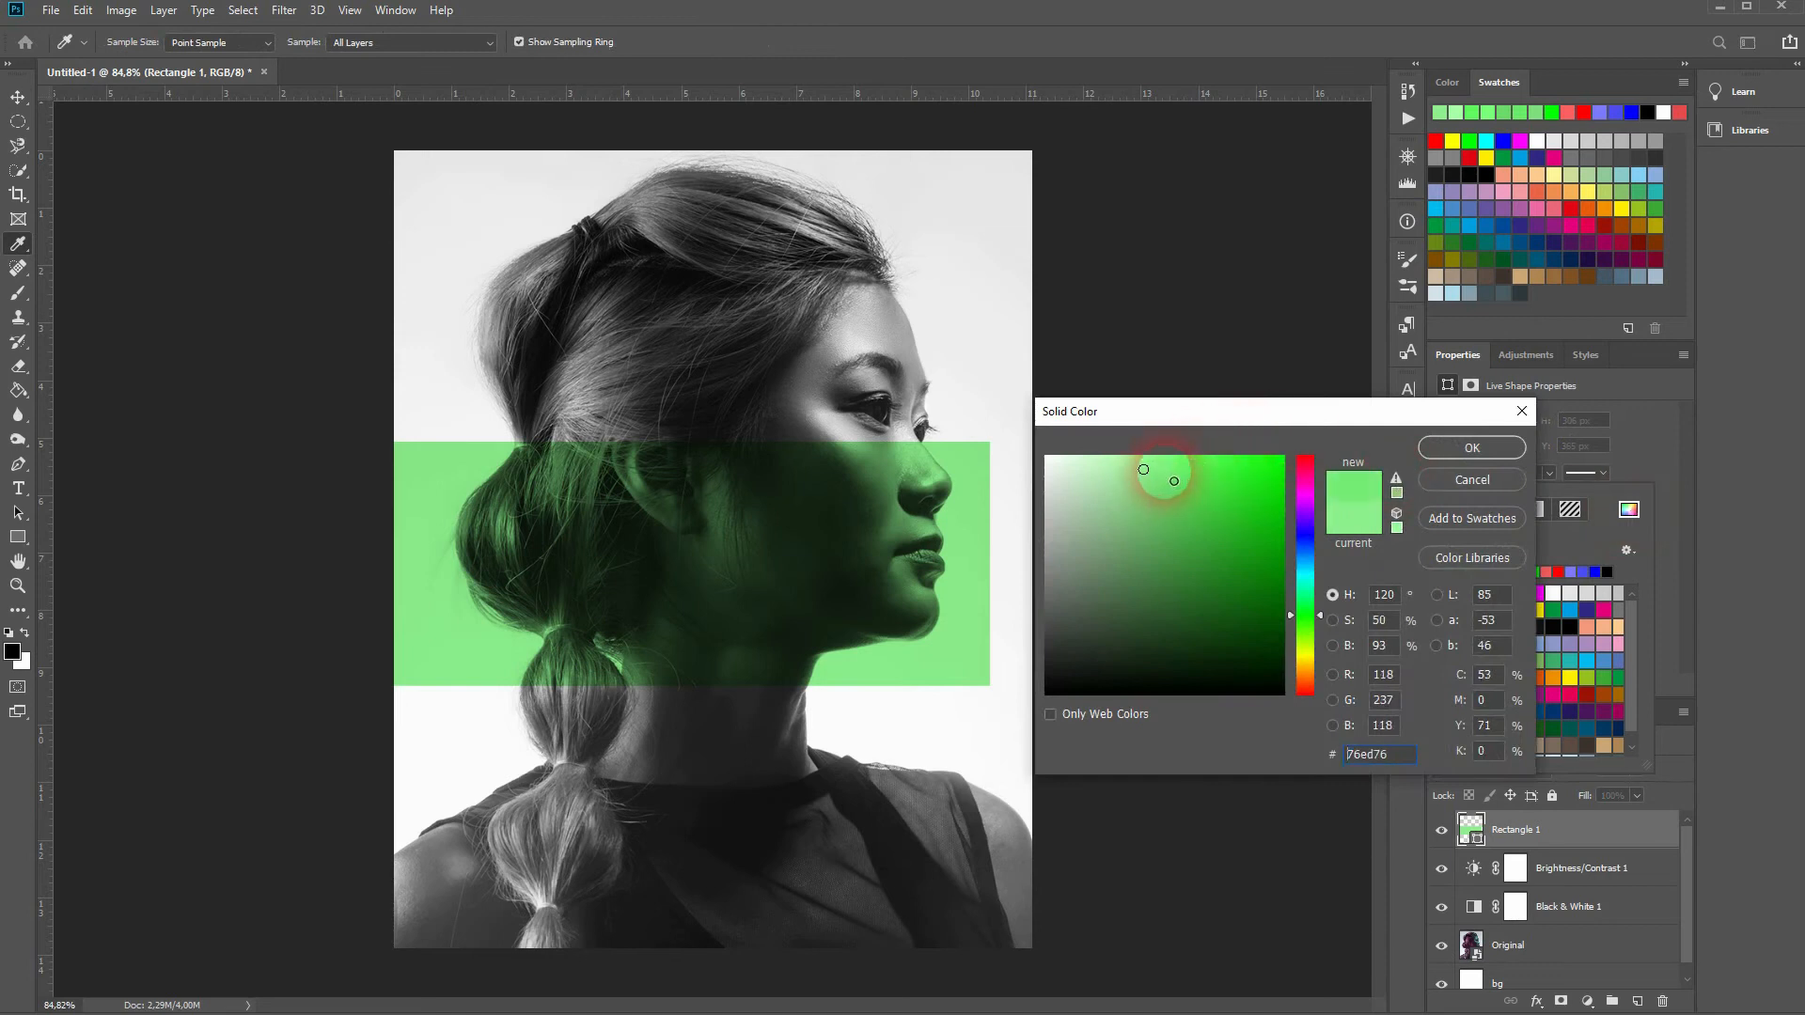
{"action": "mouse_move", "coordinate": [1185, 484]}
{"action": "left_mouse_down"}
{"action": "mouse_move", "coordinate": [1149, 483]}
{"action": "mouse_move", "coordinate": [1157, 501]}
{"action": "mouse_move", "coordinate": [1149, 484]}
{"action": "left_mouse_up"}
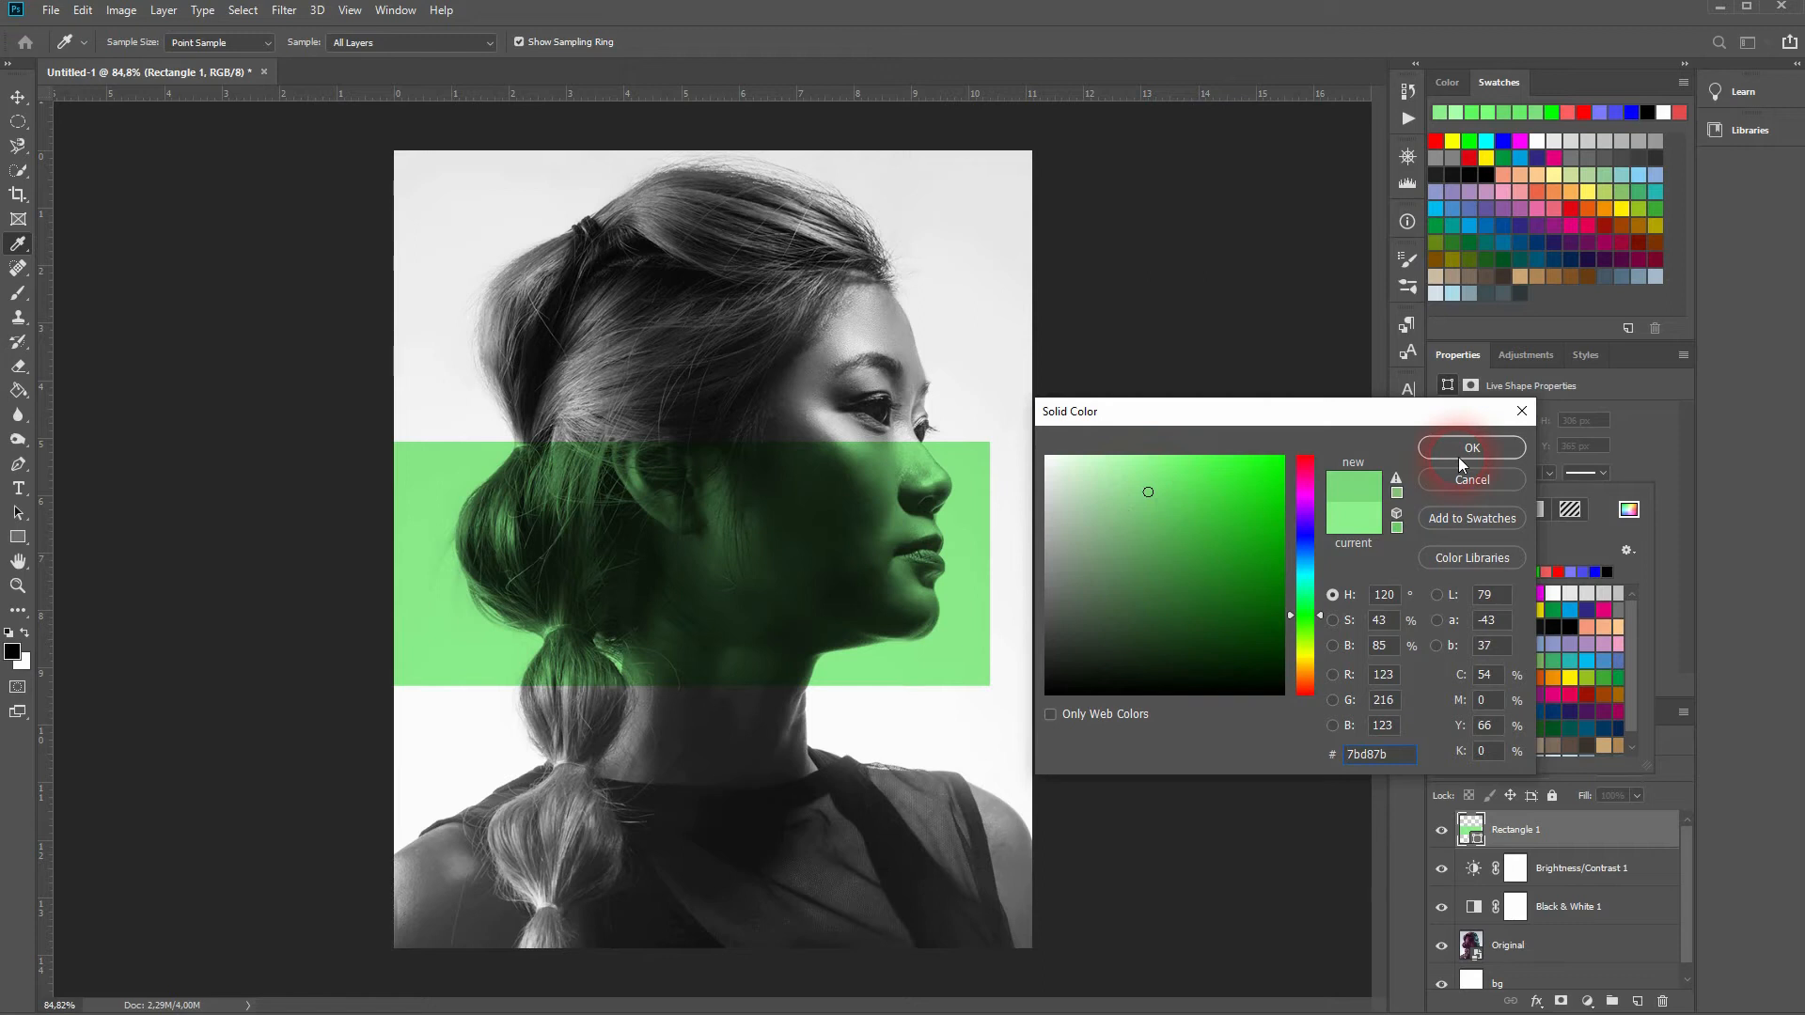
{"action": "left_click", "coordinate": [1458, 457]}
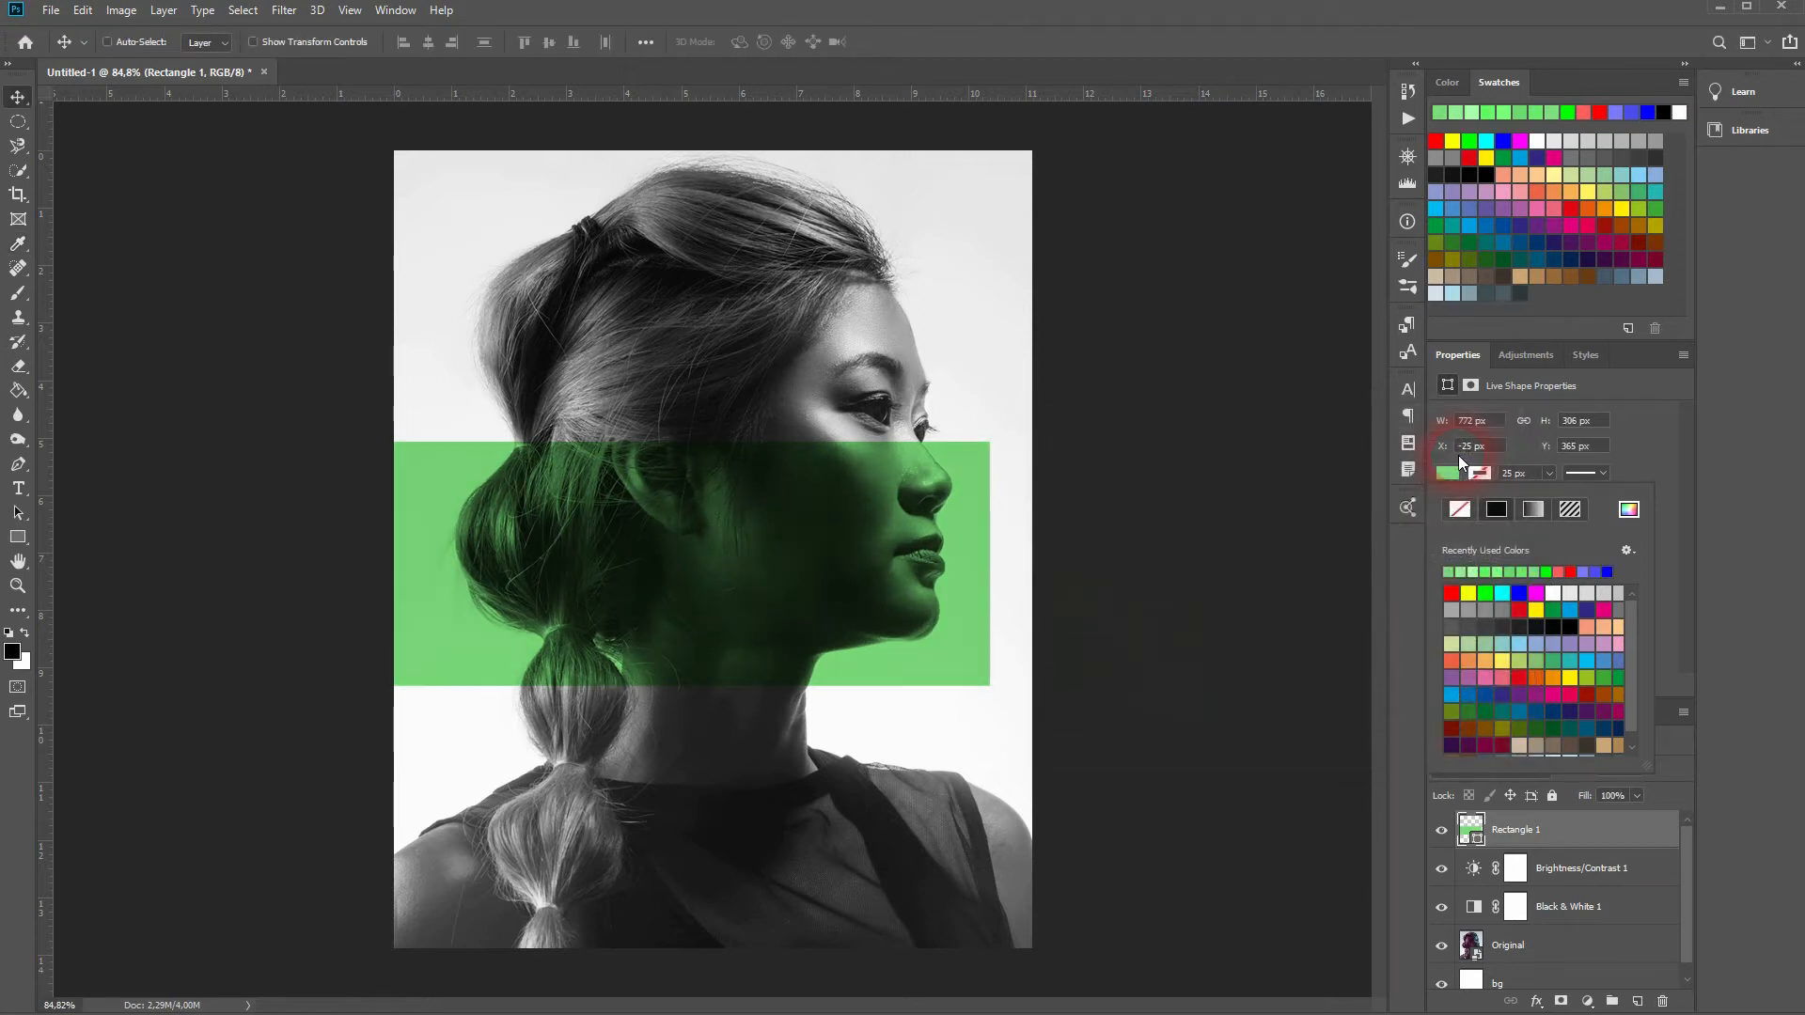
Try the blue #7b84d8 as the rectangle's fill colour
{"action": "left_click", "coordinate": [1629, 509]}
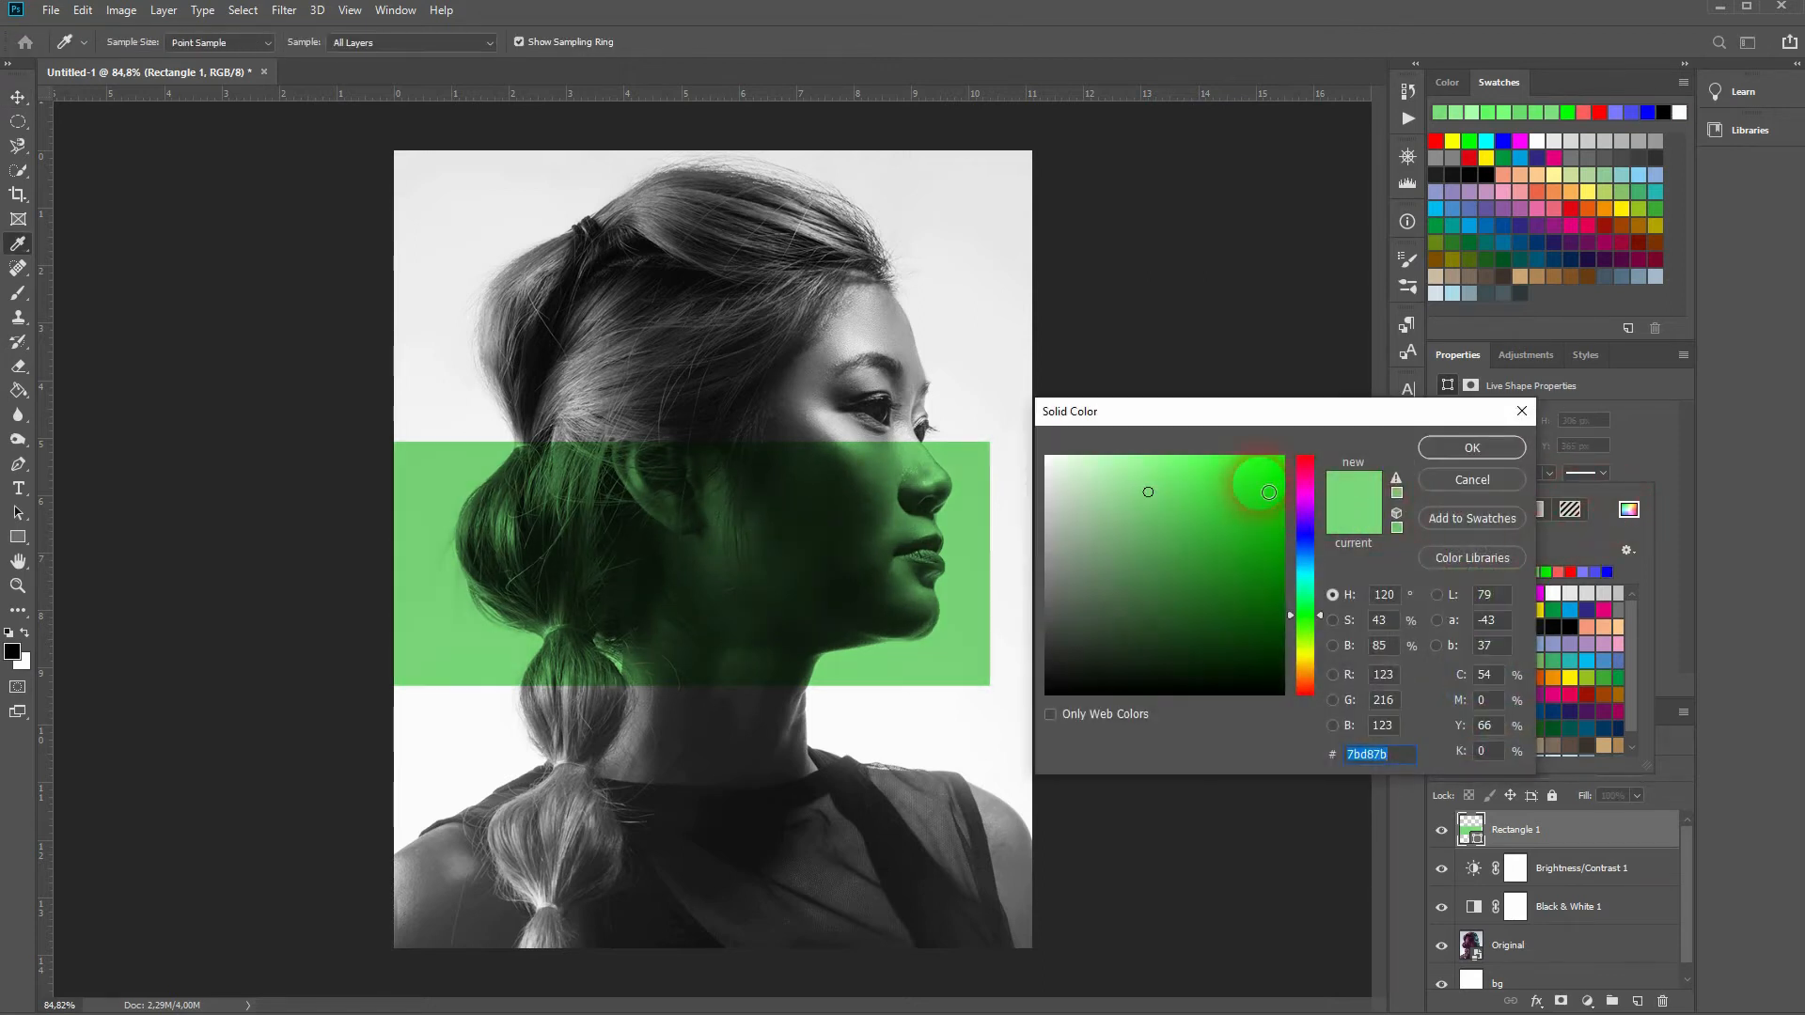
{"action": "left_click_drag", "start_coordinate": [1319, 615], "coordinate": [1320, 543]}
{"action": "left_click", "coordinate": [1148, 492]}
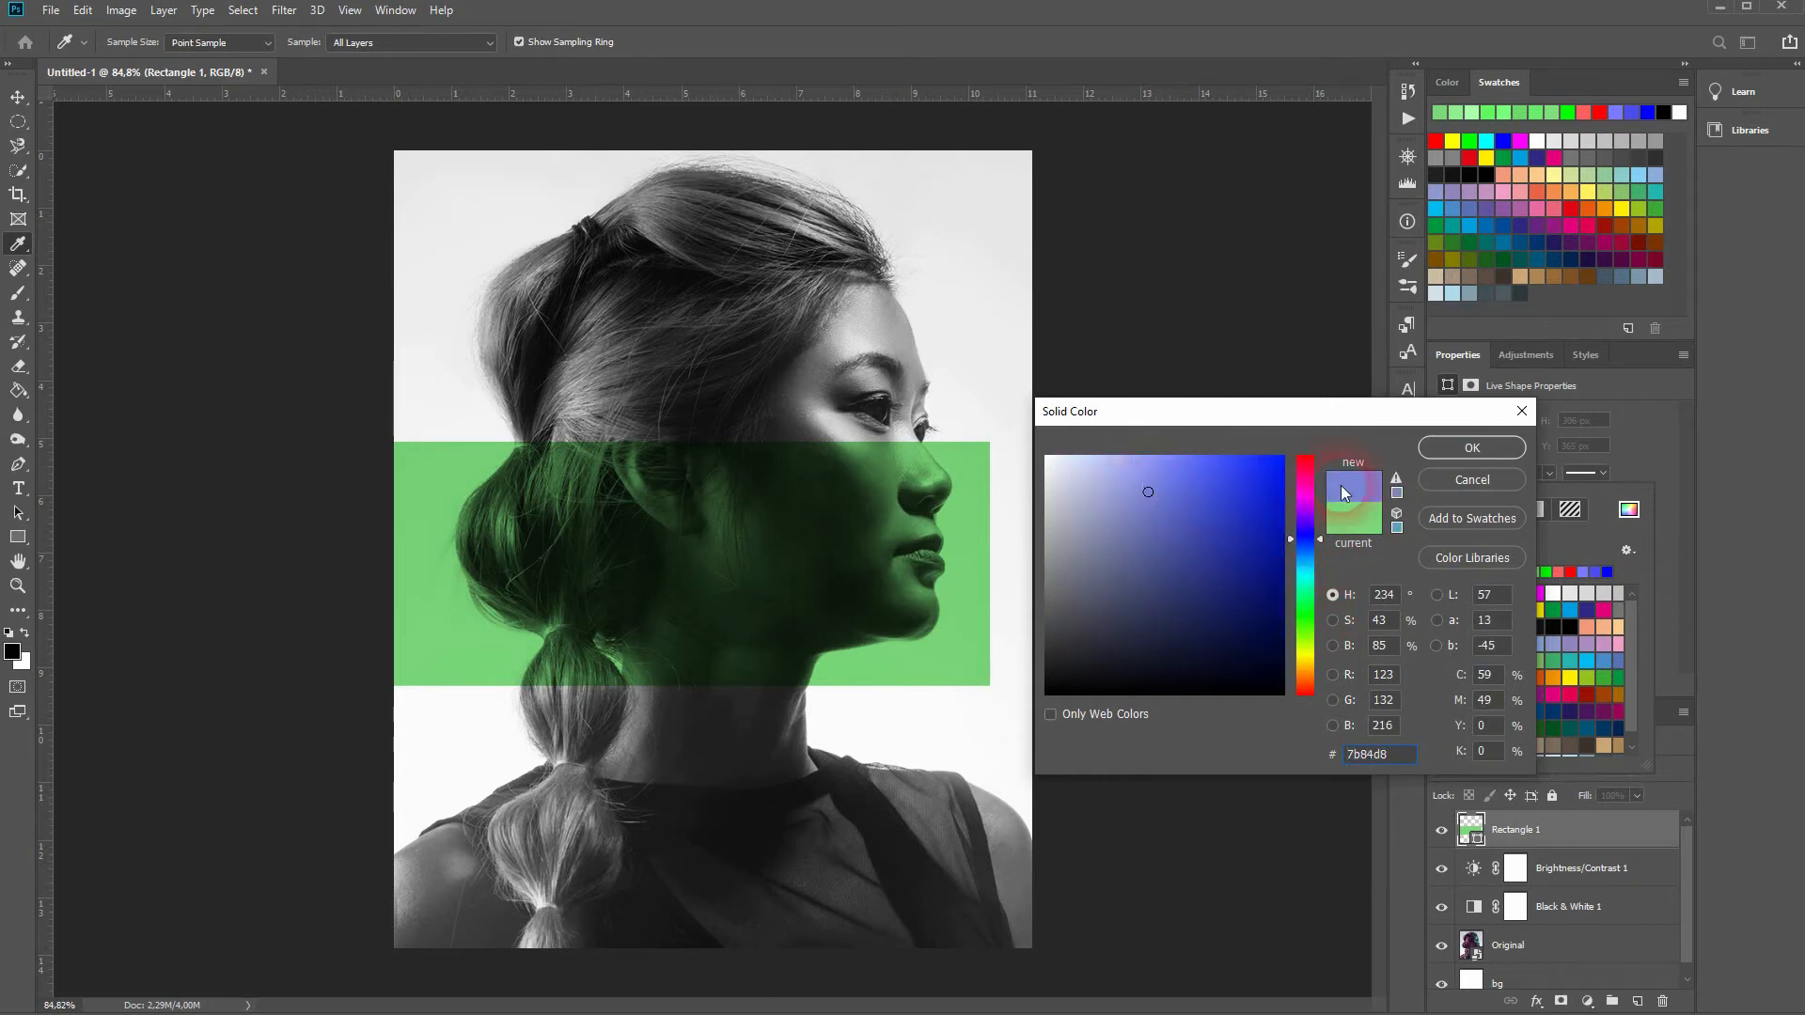
{"action": "left_click", "coordinate": [1458, 444]}
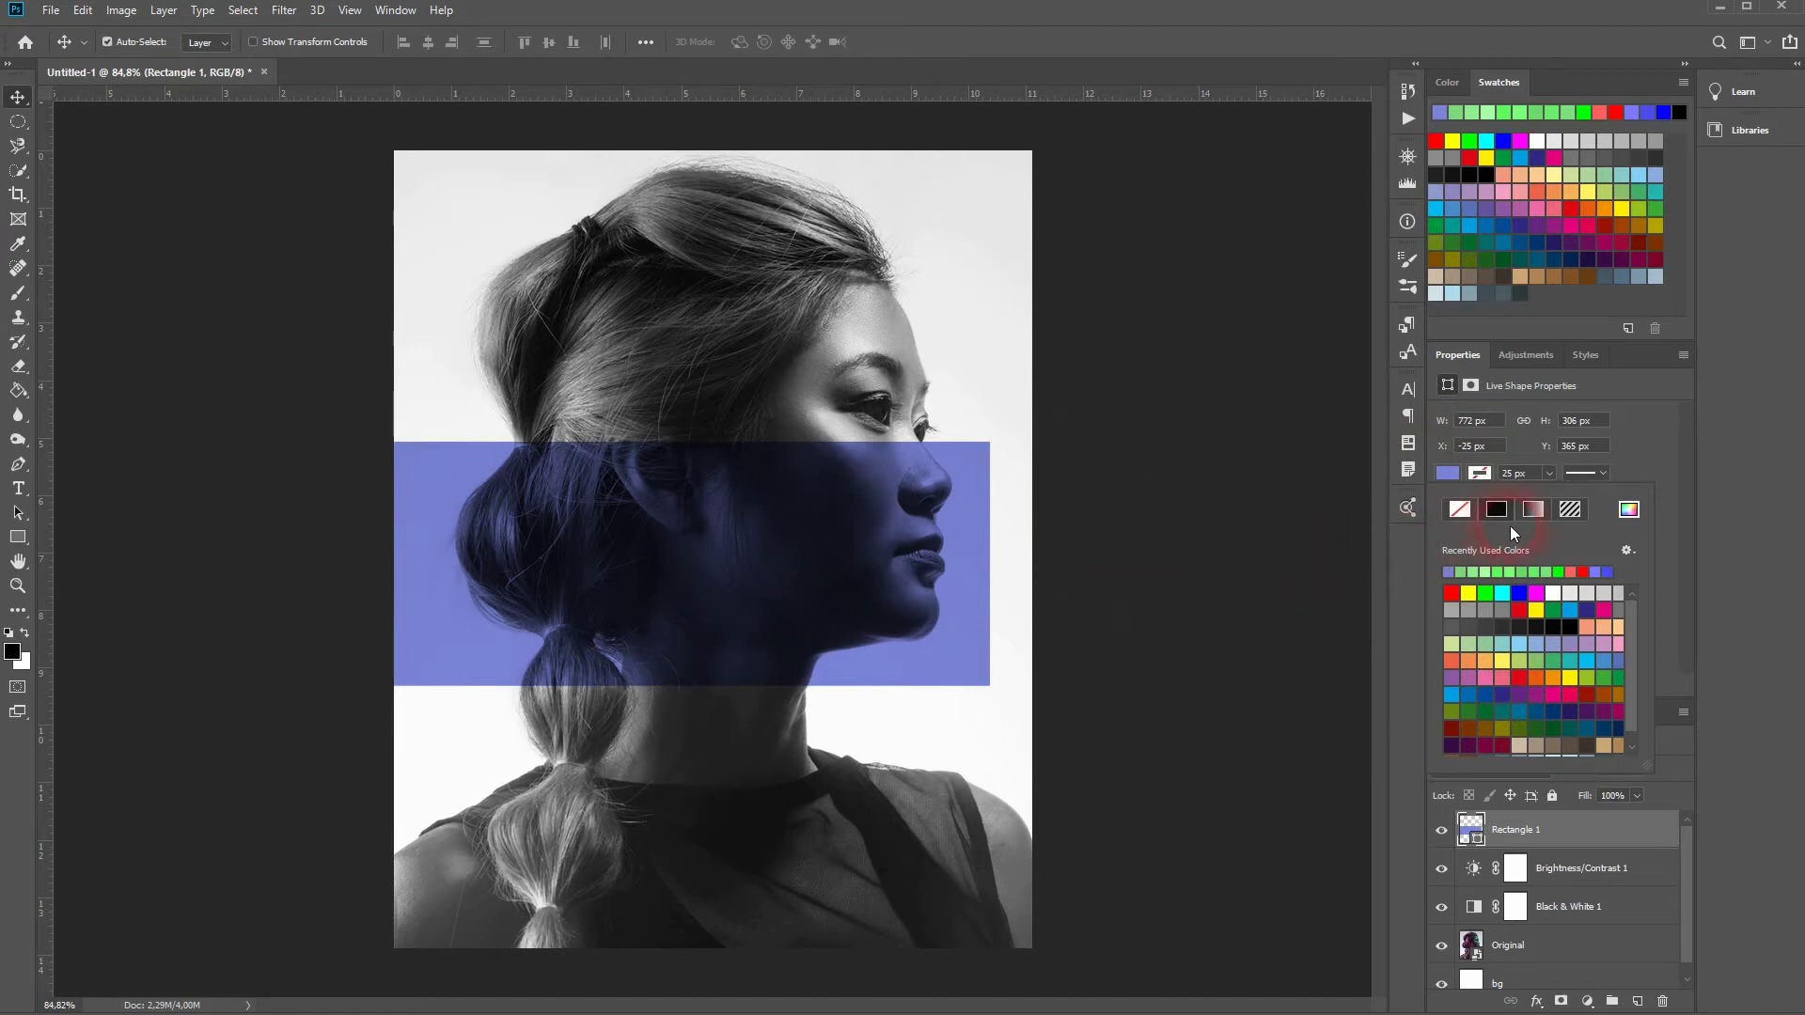
Recolour the rectangle with a custom muted medium green and move it down to Y 380 px
{"action": "left_click", "coordinate": [1510, 572]}
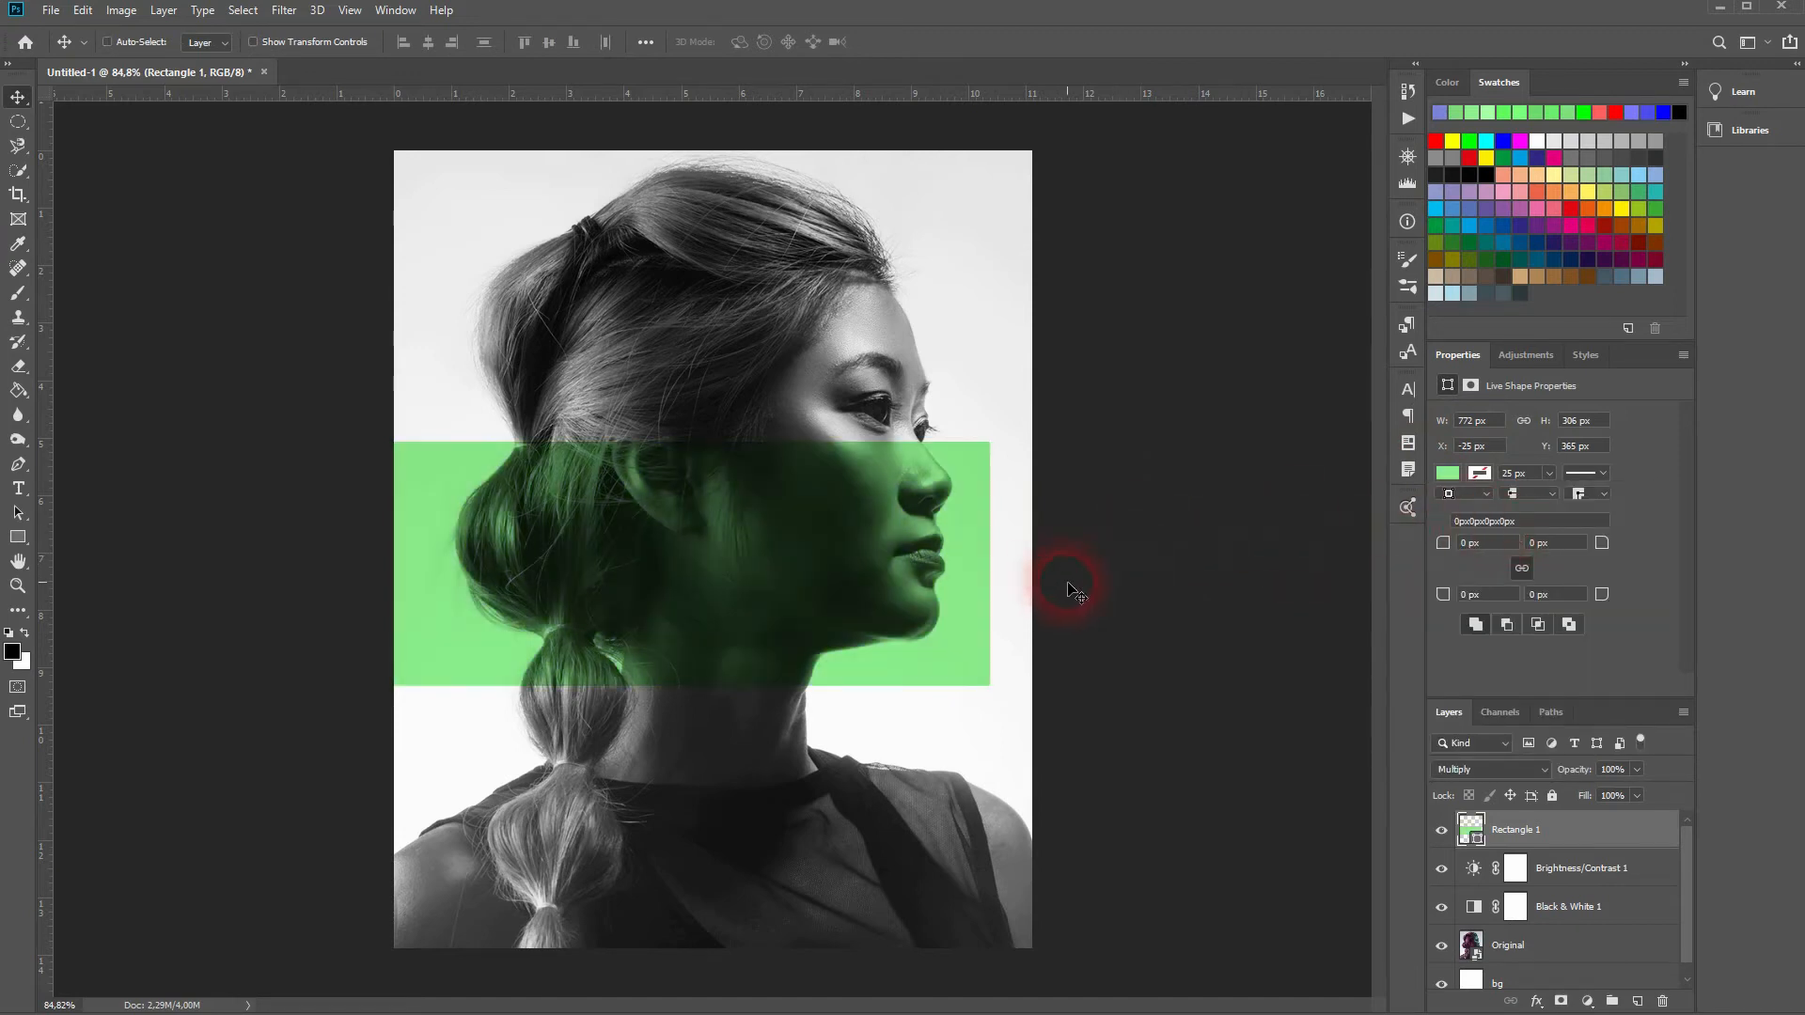
{"action": "left_click", "coordinate": [1478, 473]}
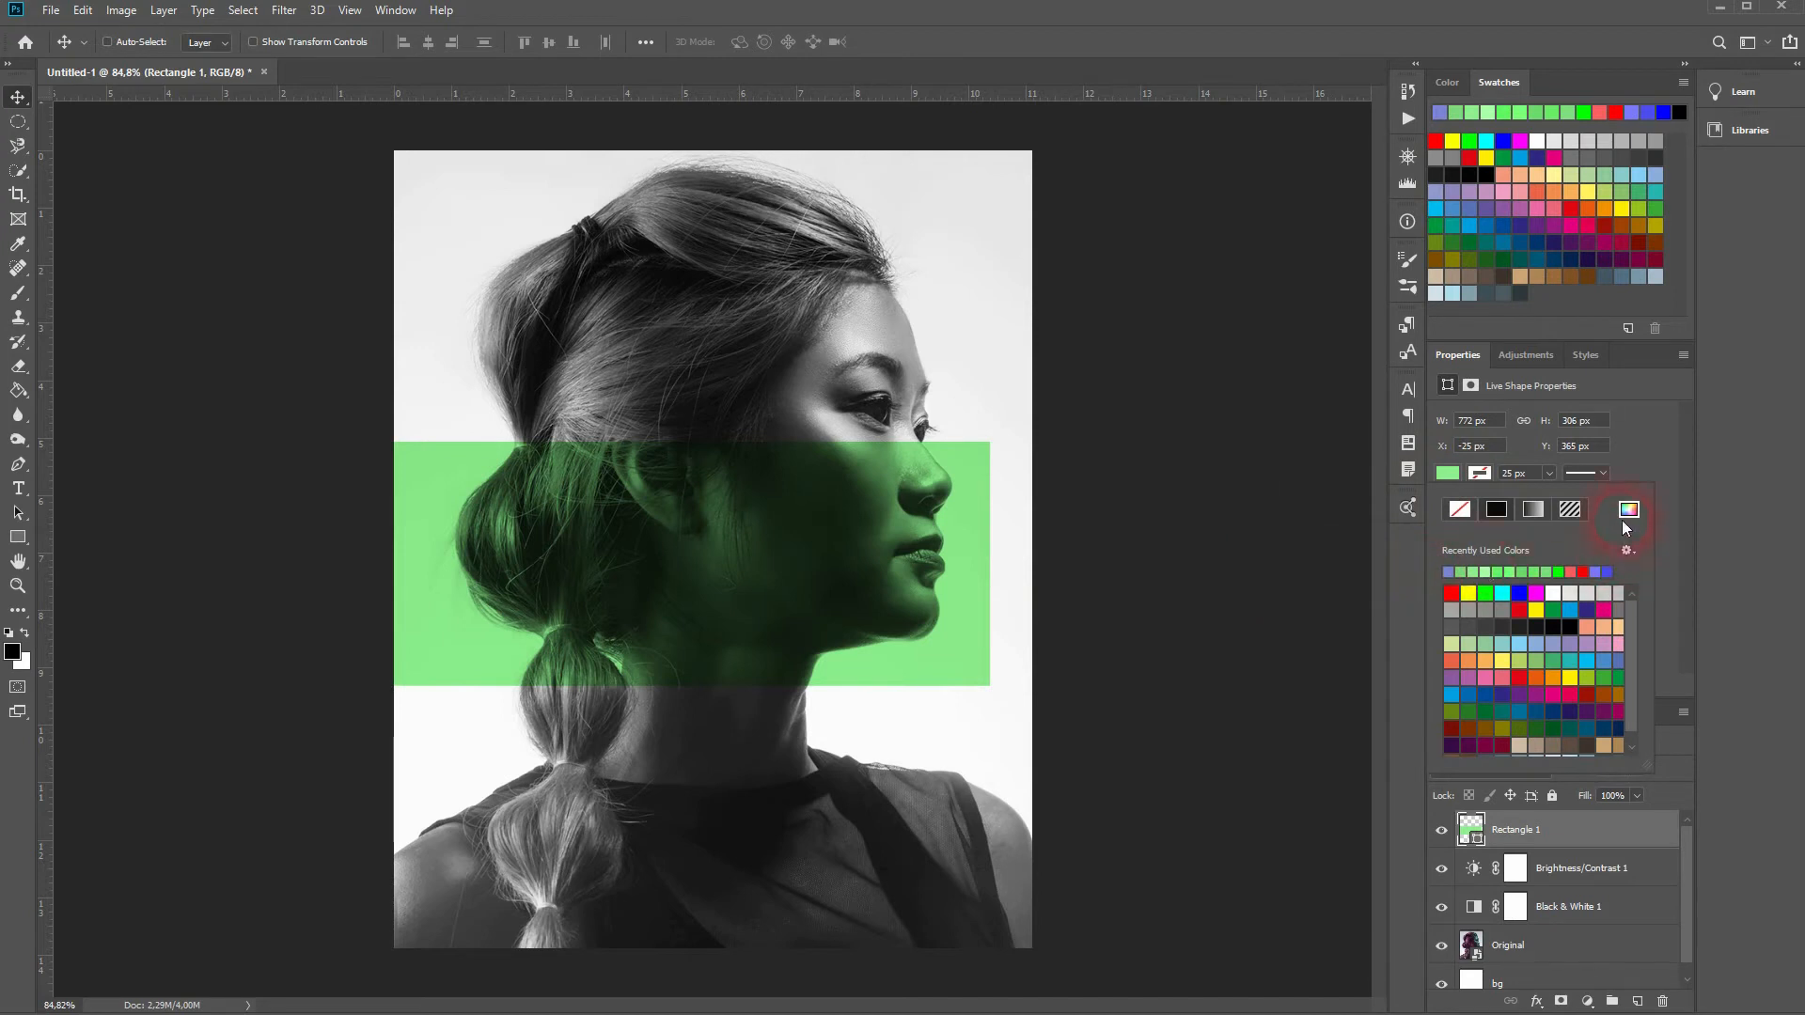
{"action": "left_click", "coordinate": [1627, 513]}
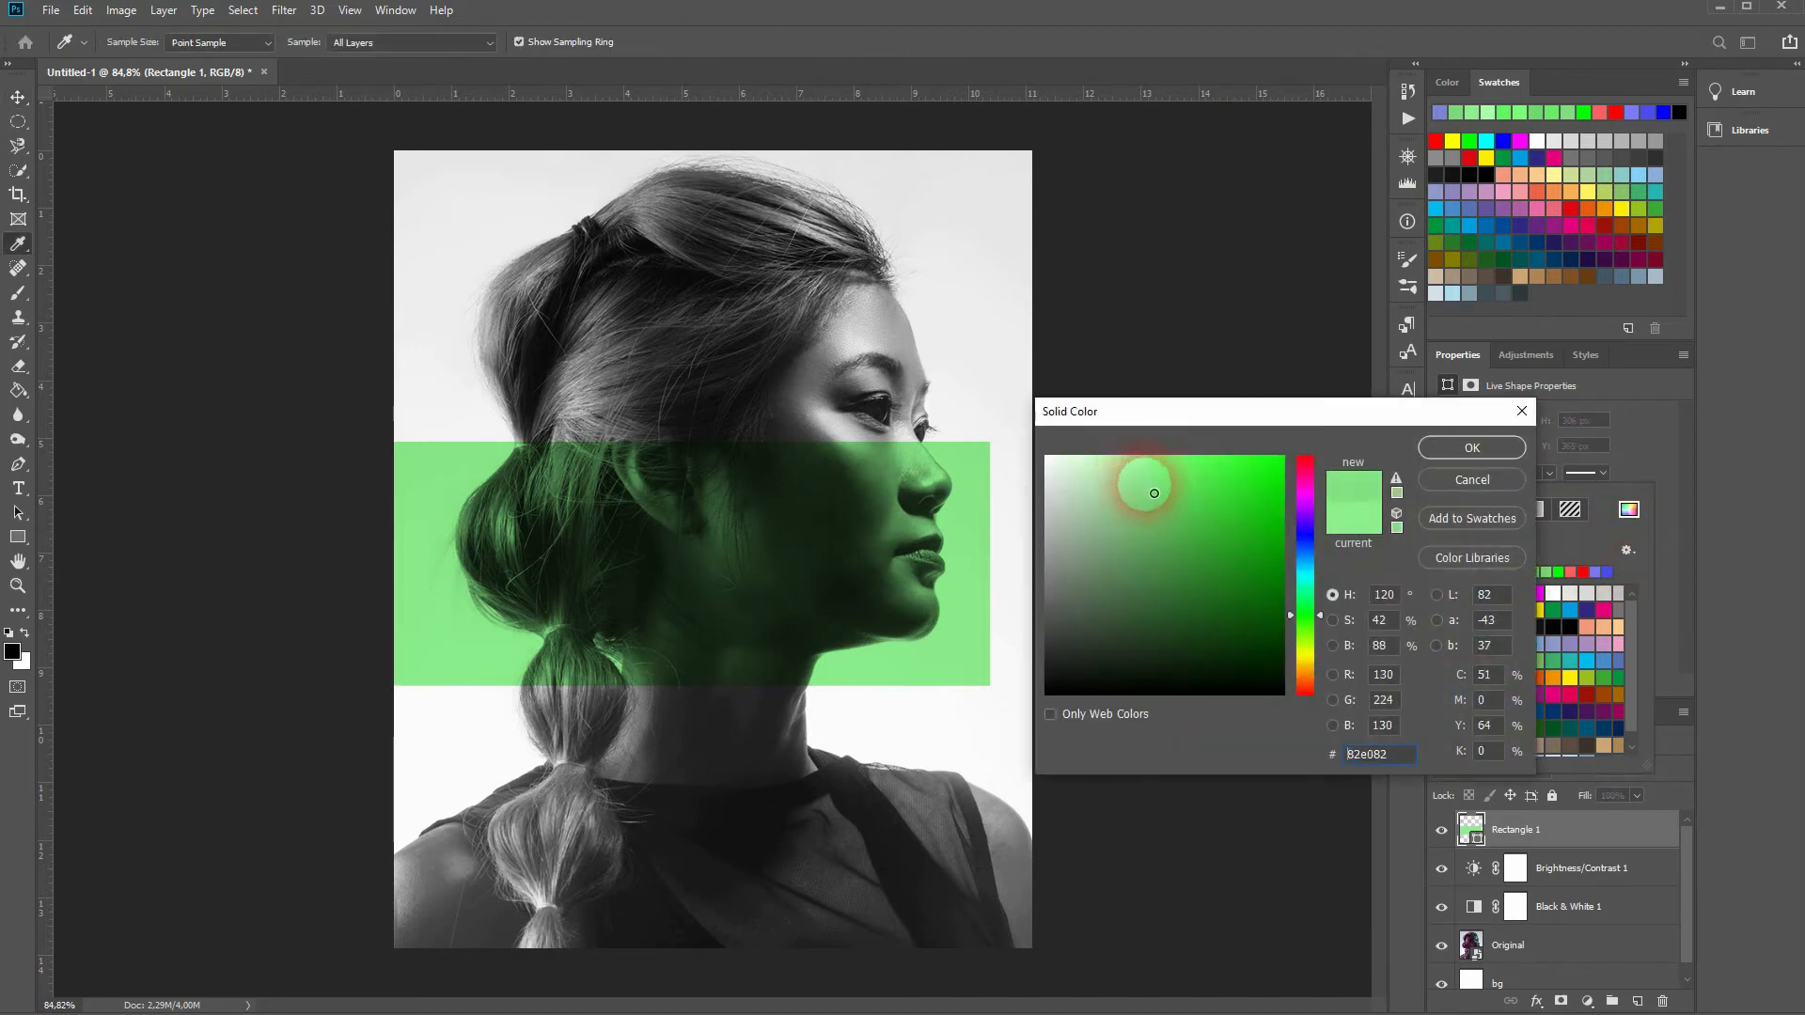
{"action": "left_click", "coordinate": [1472, 447]}
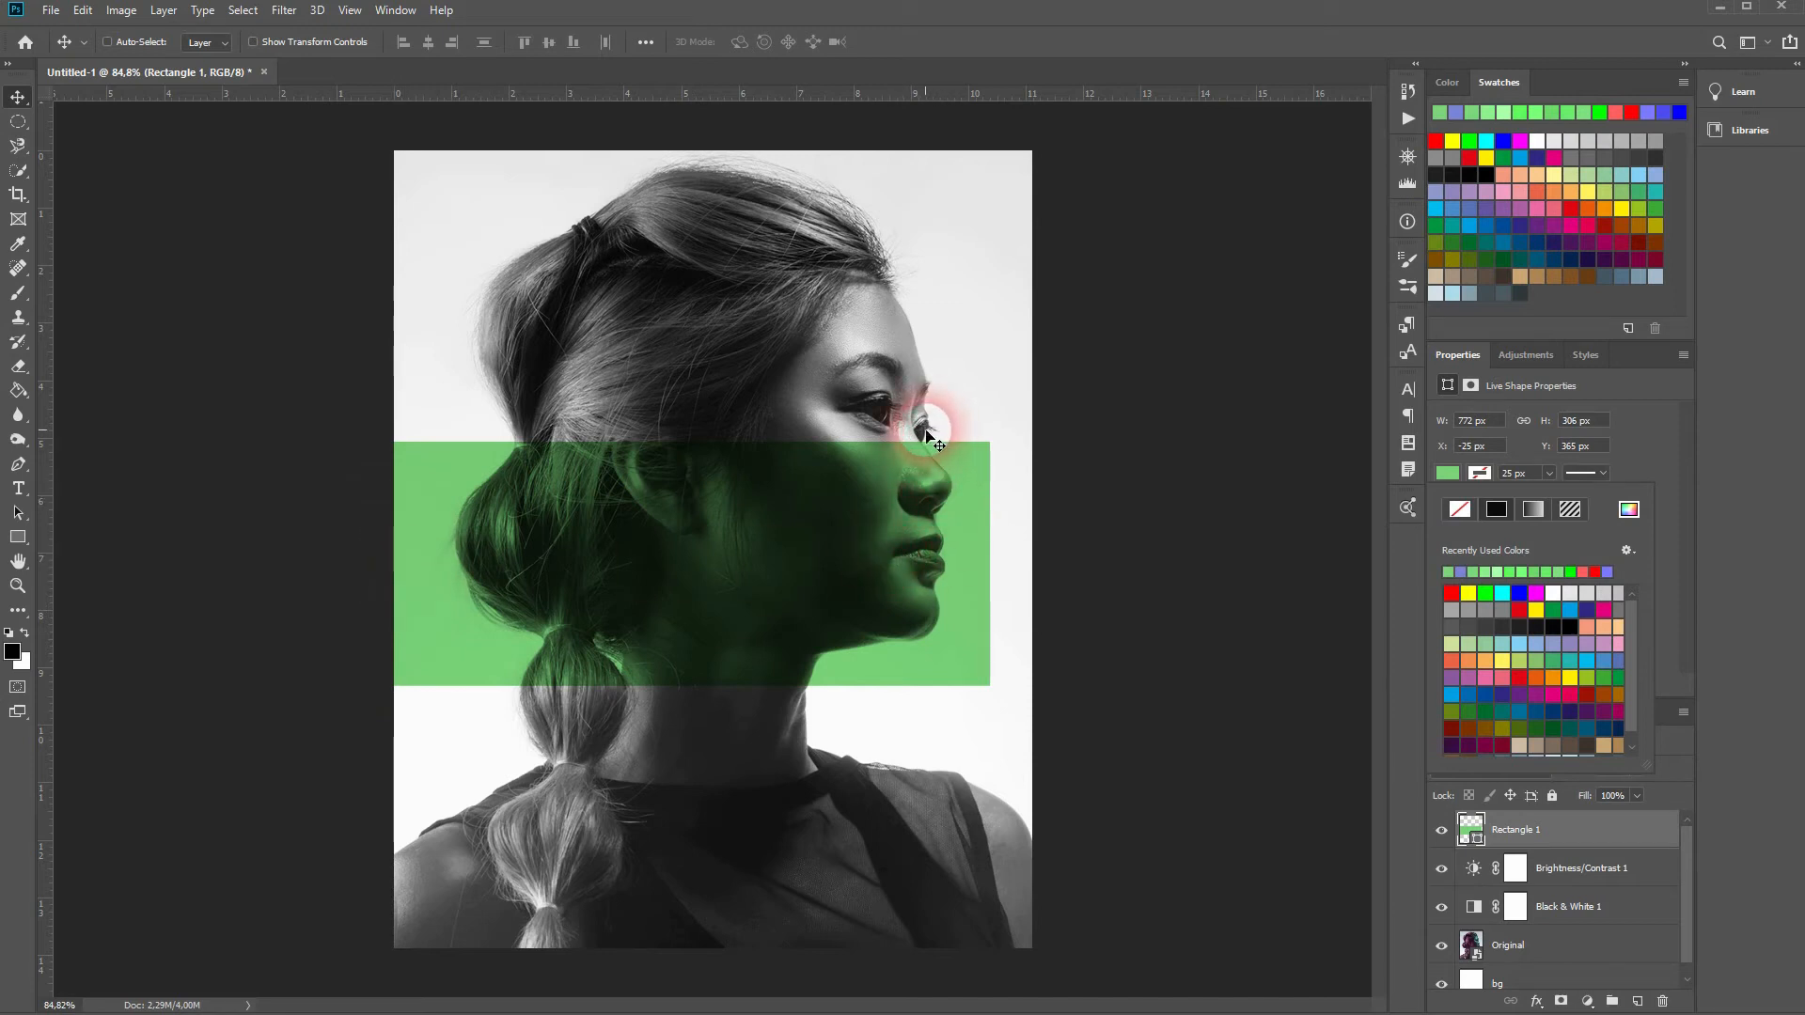
{"action": "left_click", "coordinate": [659, 527]}
{"action": "left_click_drag", "start_coordinate": [658, 526], "coordinate": [703, 575]}
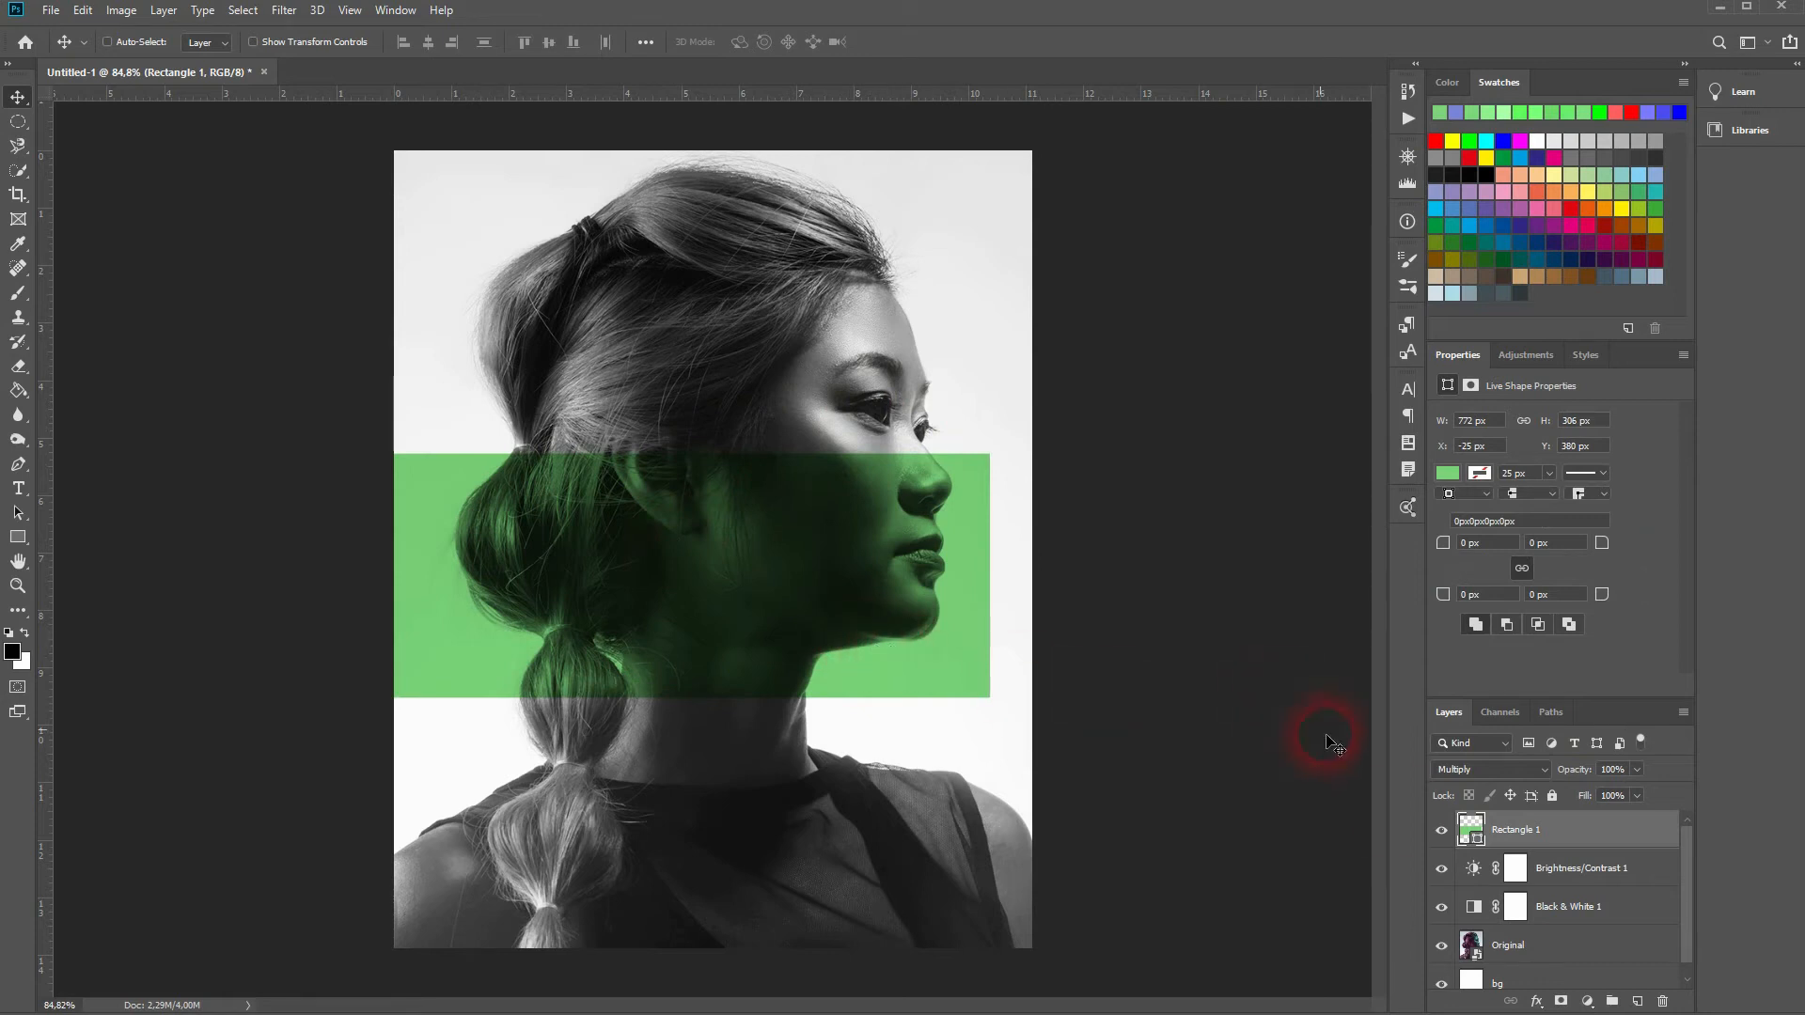
Add the two-line text "BRIG DESIGN" in IBM Logo 25 pt and place it in the portrait's lower-left corner
{"action": "key", "text": "t"}
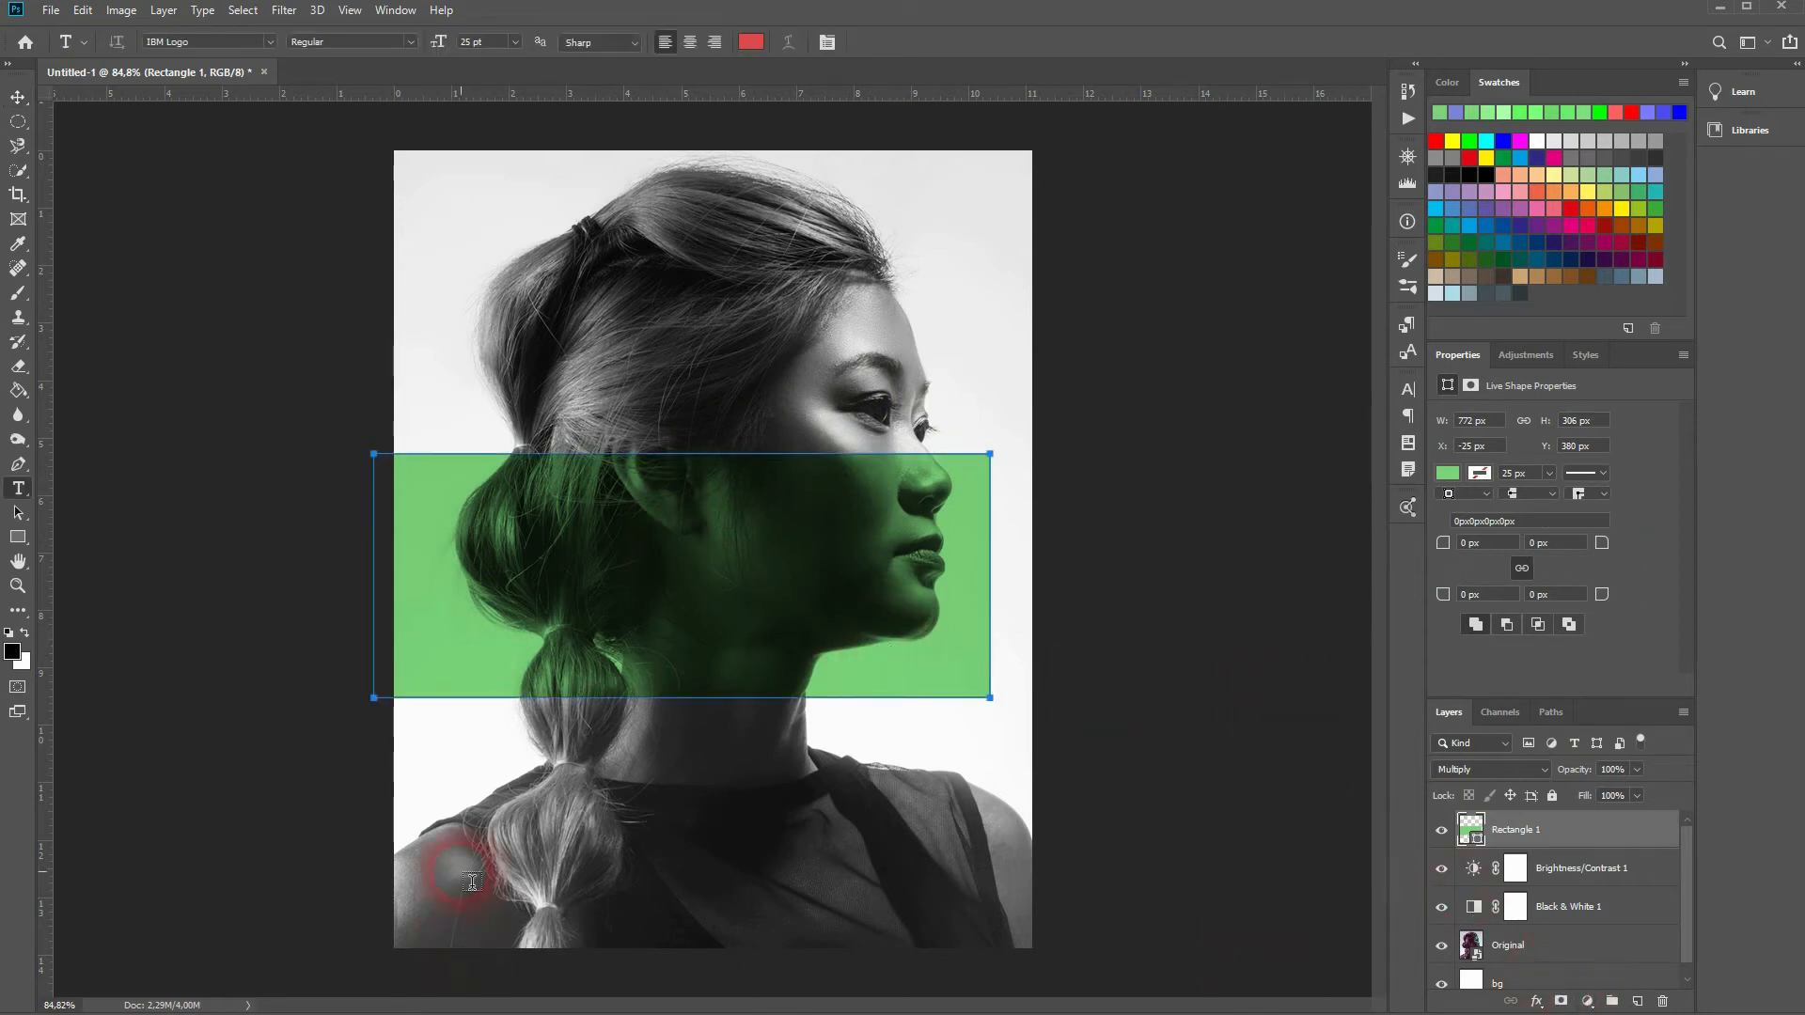
{"action": "left_click", "coordinate": [448, 895]}
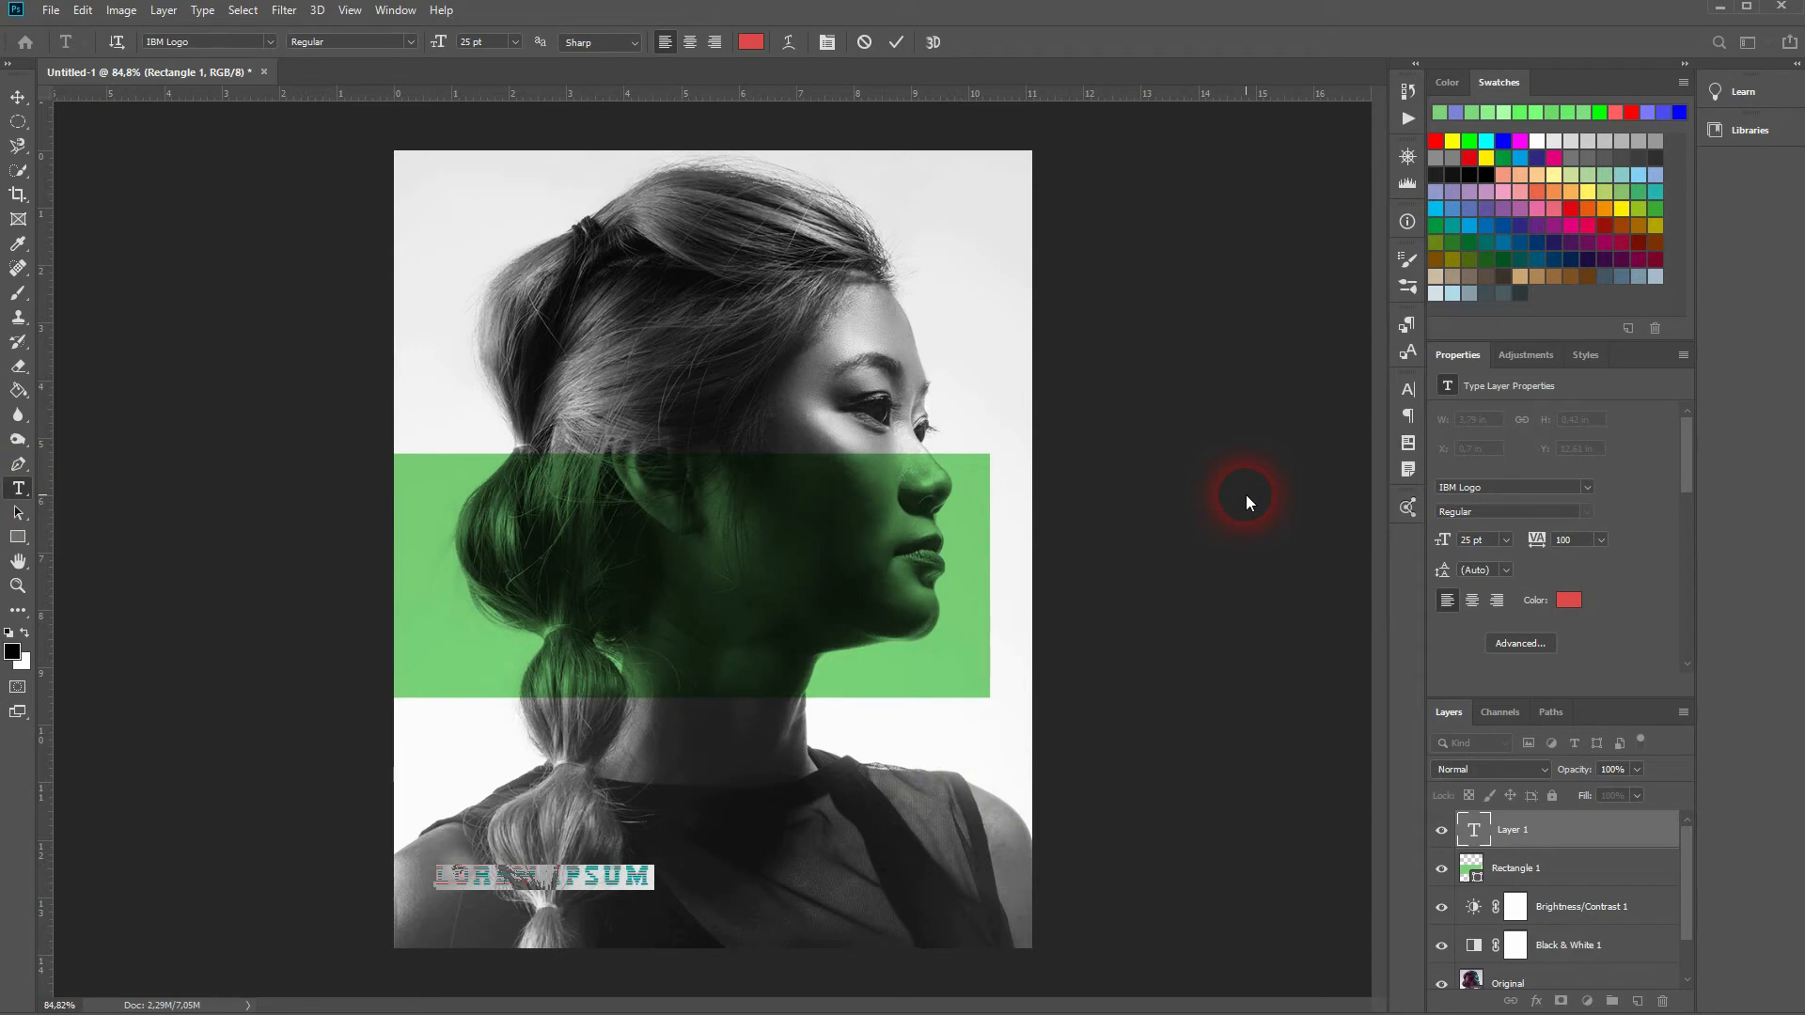
{"action": "type", "text": "BRIG"}
{"action": "key", "text": "Return"}
{"action": "type", "text": "DESIGN"}
{"action": "left_click", "coordinate": [19, 97]}
{"action": "left_click_drag", "start_coordinate": [499, 876], "coordinate": [478, 893]}
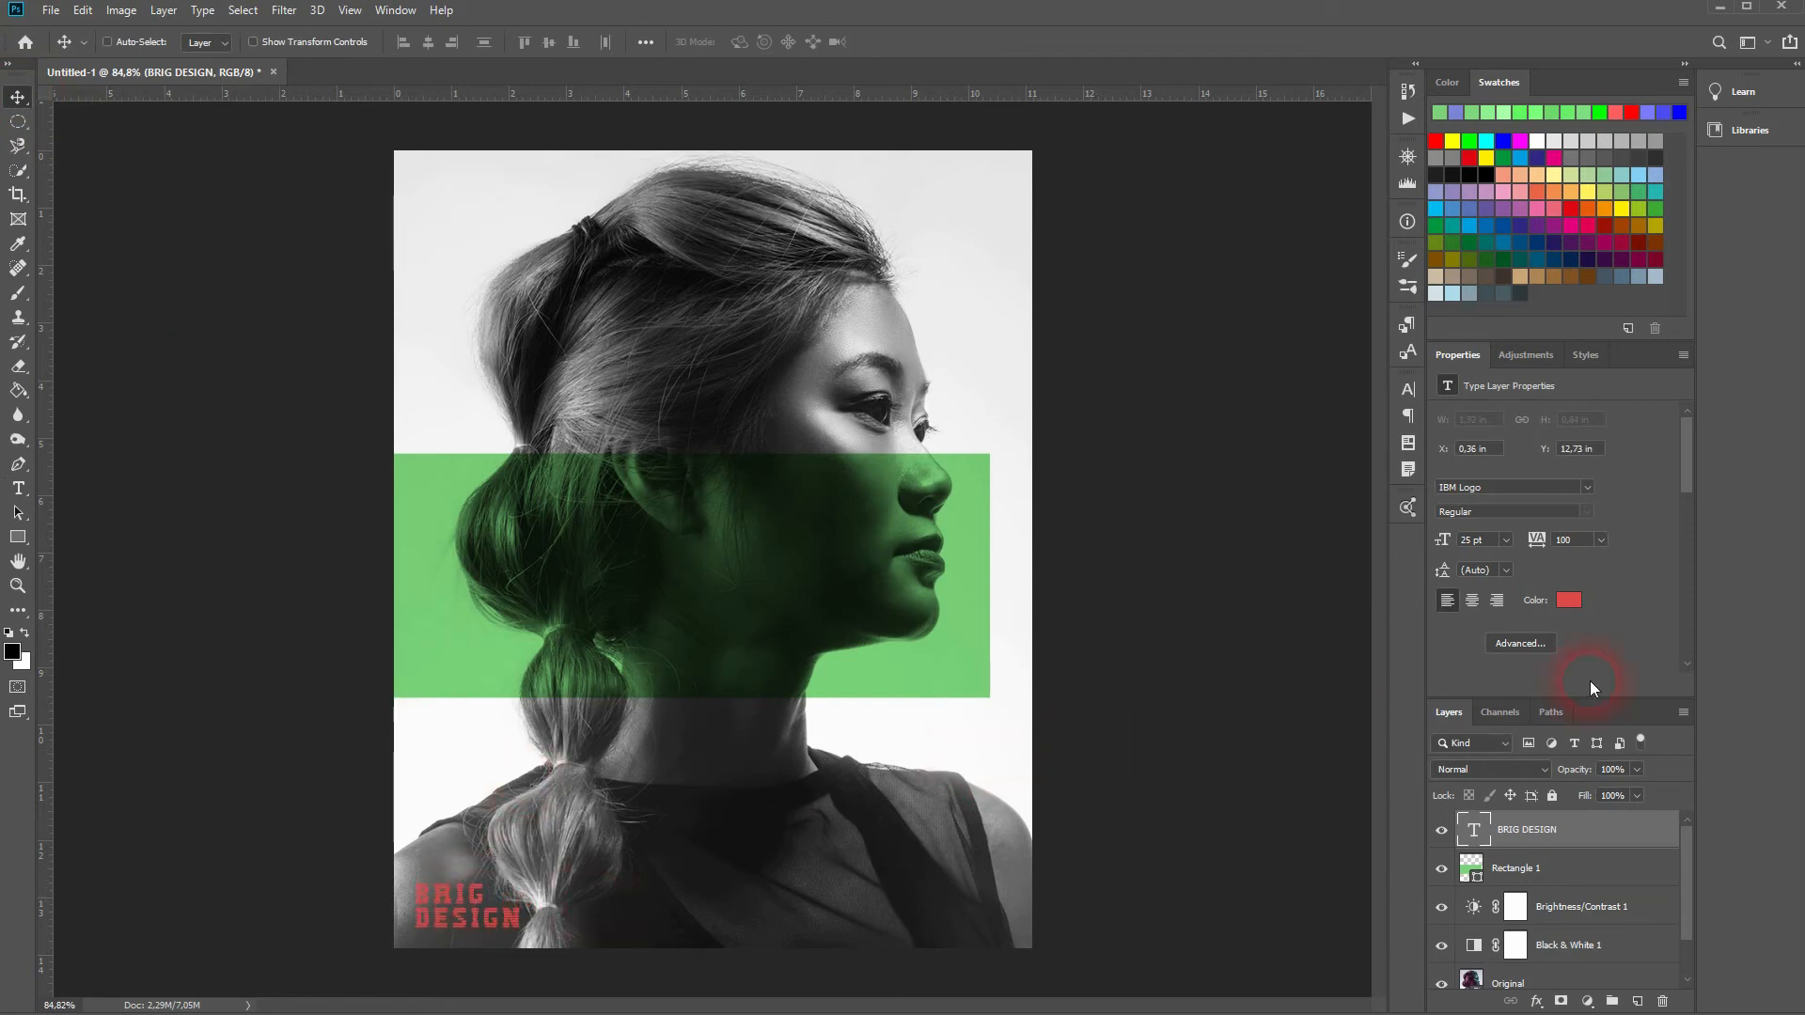
Recolour the BRIG DESIGN text by sampling the green band and fine-tuning the shade to #57c056
{"action": "left_click", "coordinate": [1570, 602]}
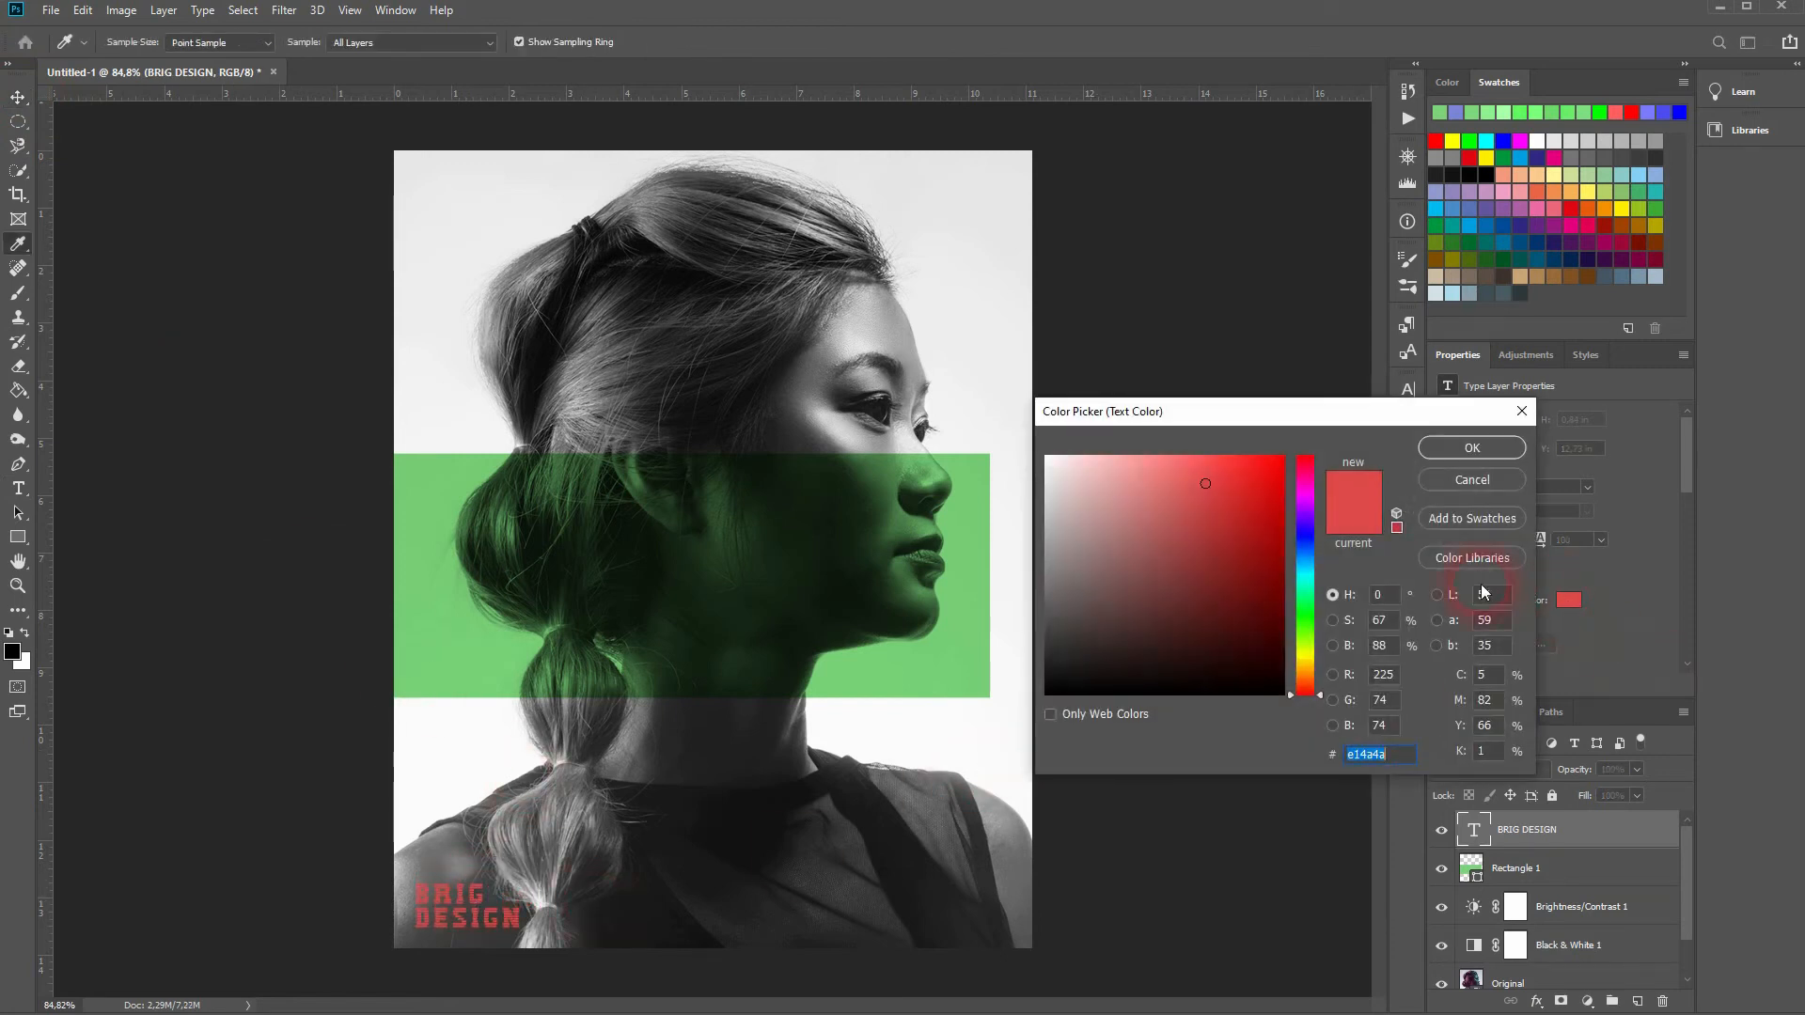
{"action": "left_click", "coordinate": [969, 668]}
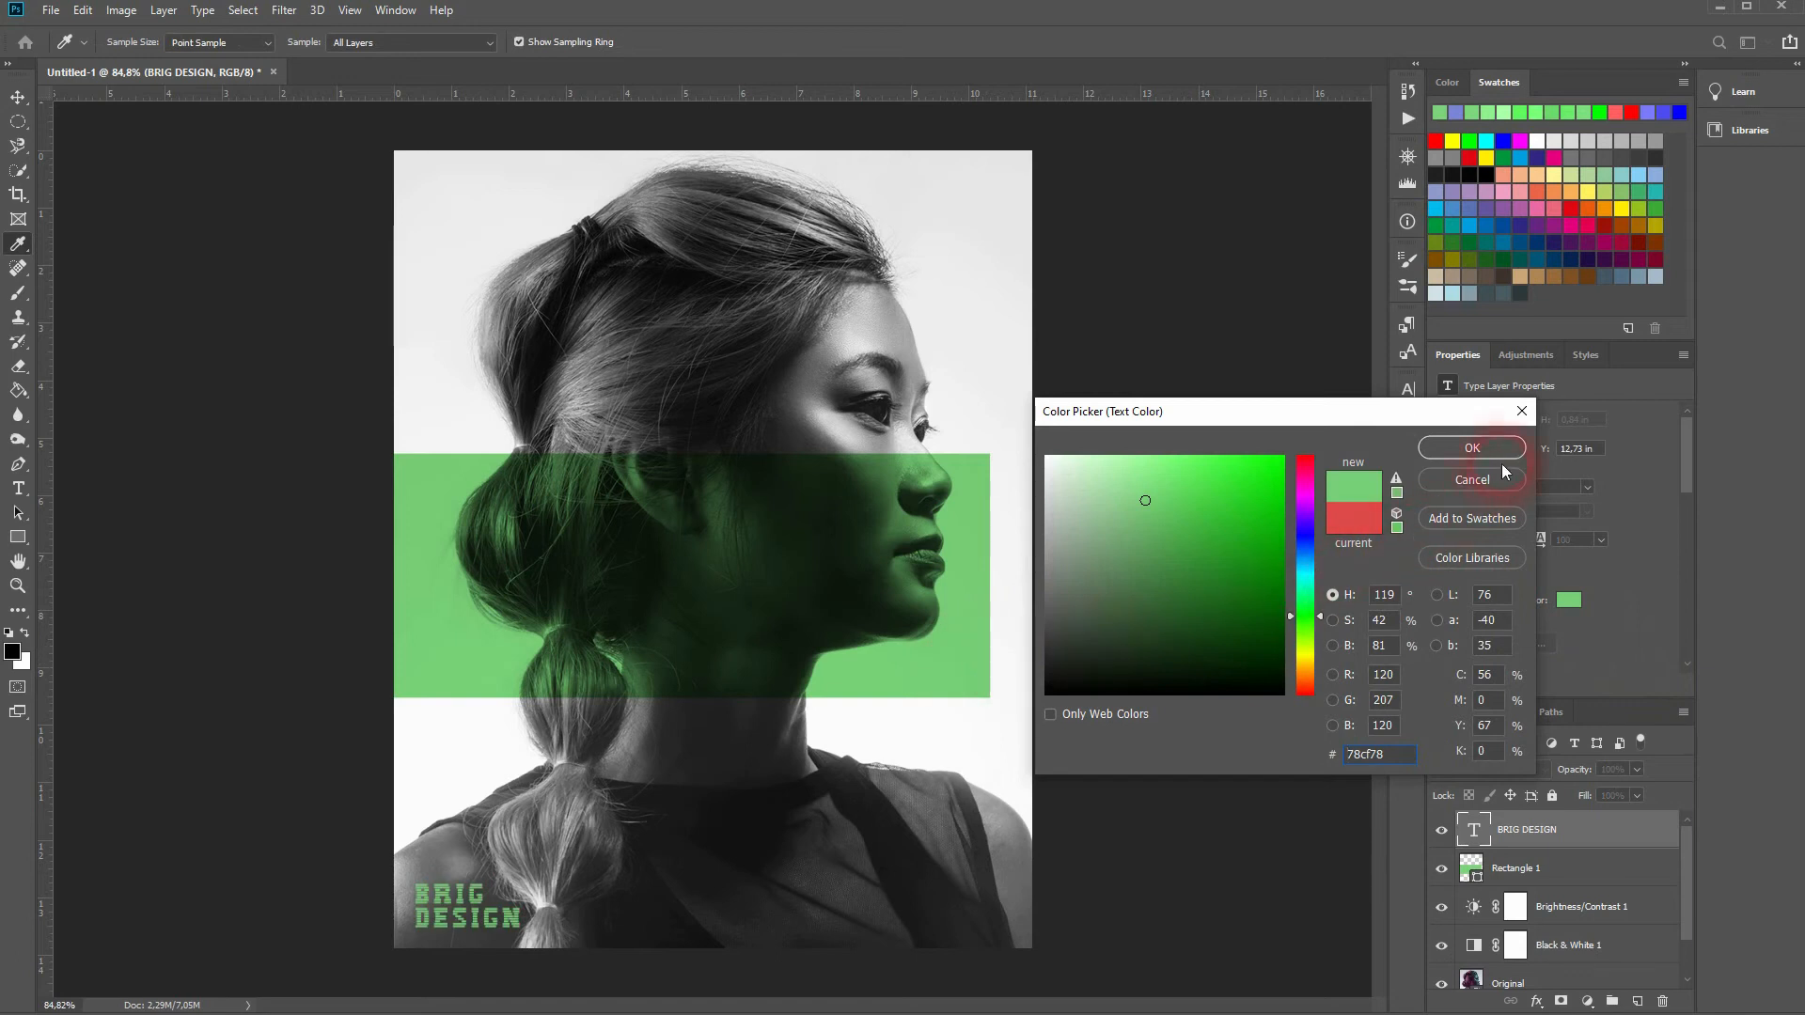
{"action": "mouse_move", "coordinate": [1146, 500]}
{"action": "left_mouse_down"}
{"action": "mouse_move", "coordinate": [1152, 550]}
{"action": "mouse_move", "coordinate": [1156, 521]}
{"action": "mouse_move", "coordinate": [1164, 539]}
{"action": "mouse_move", "coordinate": [1281, 520]}
{"action": "left_mouse_up"}
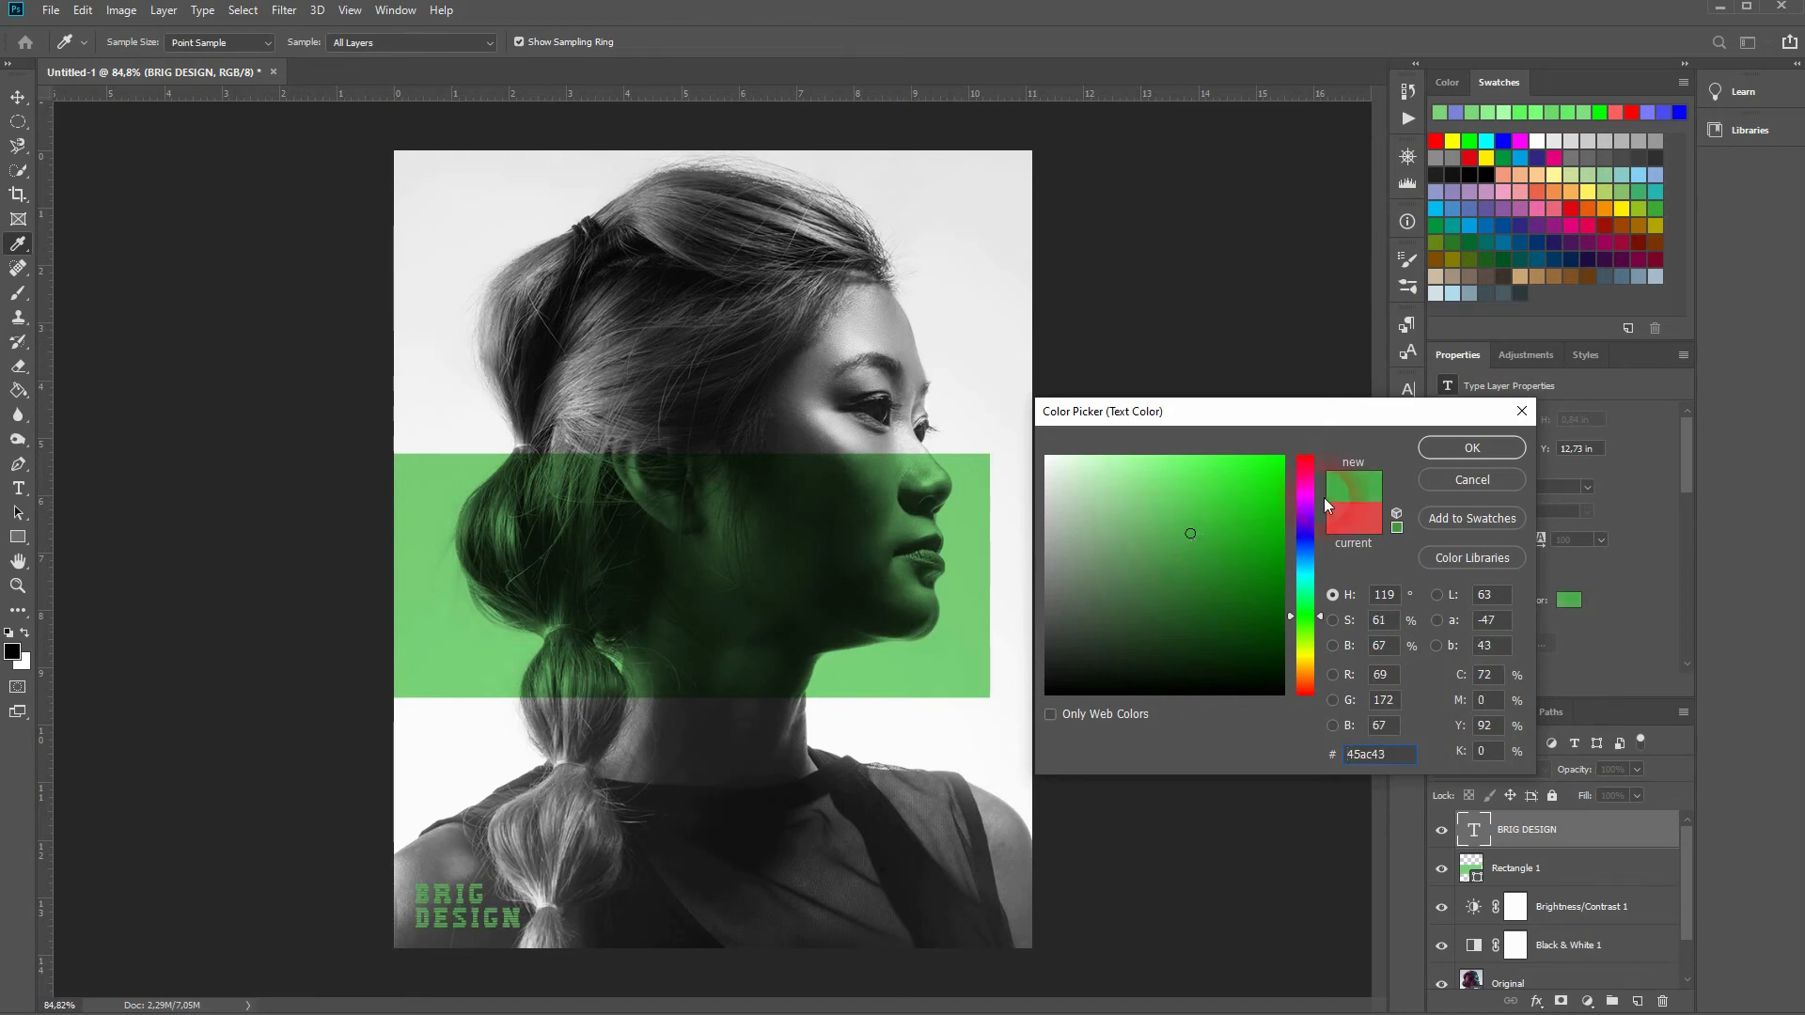
{"action": "left_click", "coordinate": [1458, 450]}
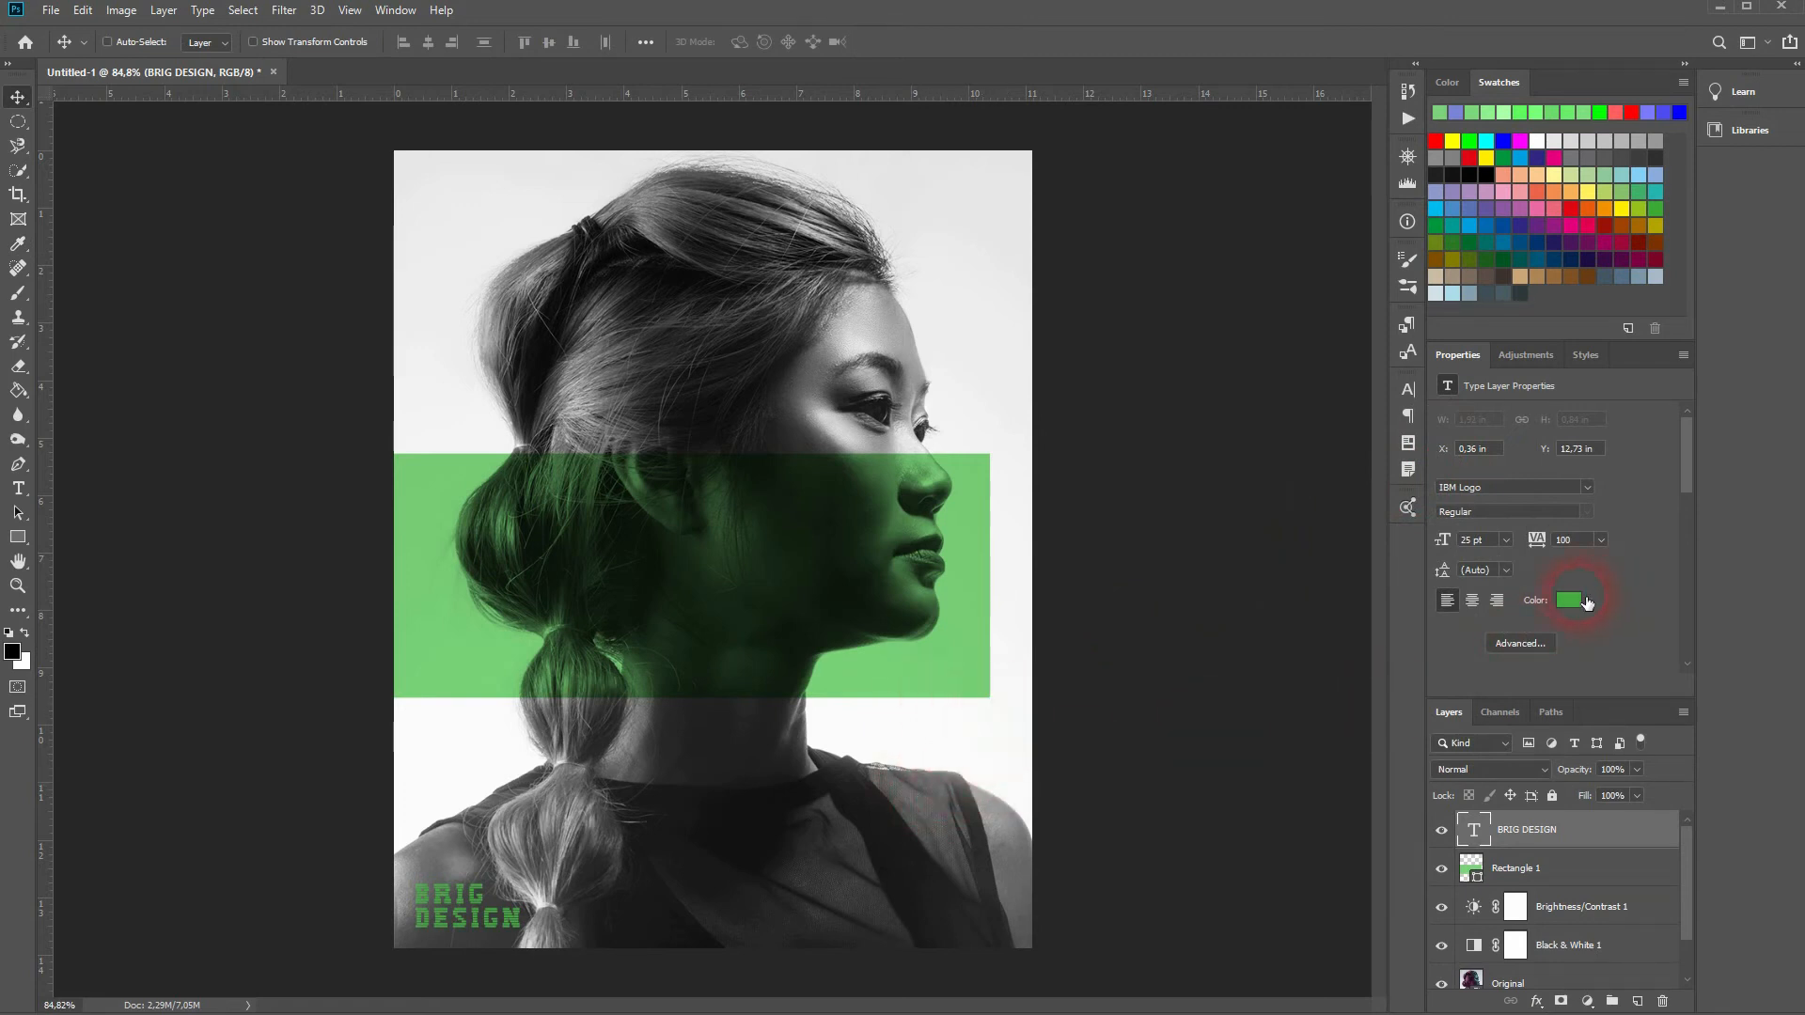
{"action": "left_click", "coordinate": [1588, 603]}
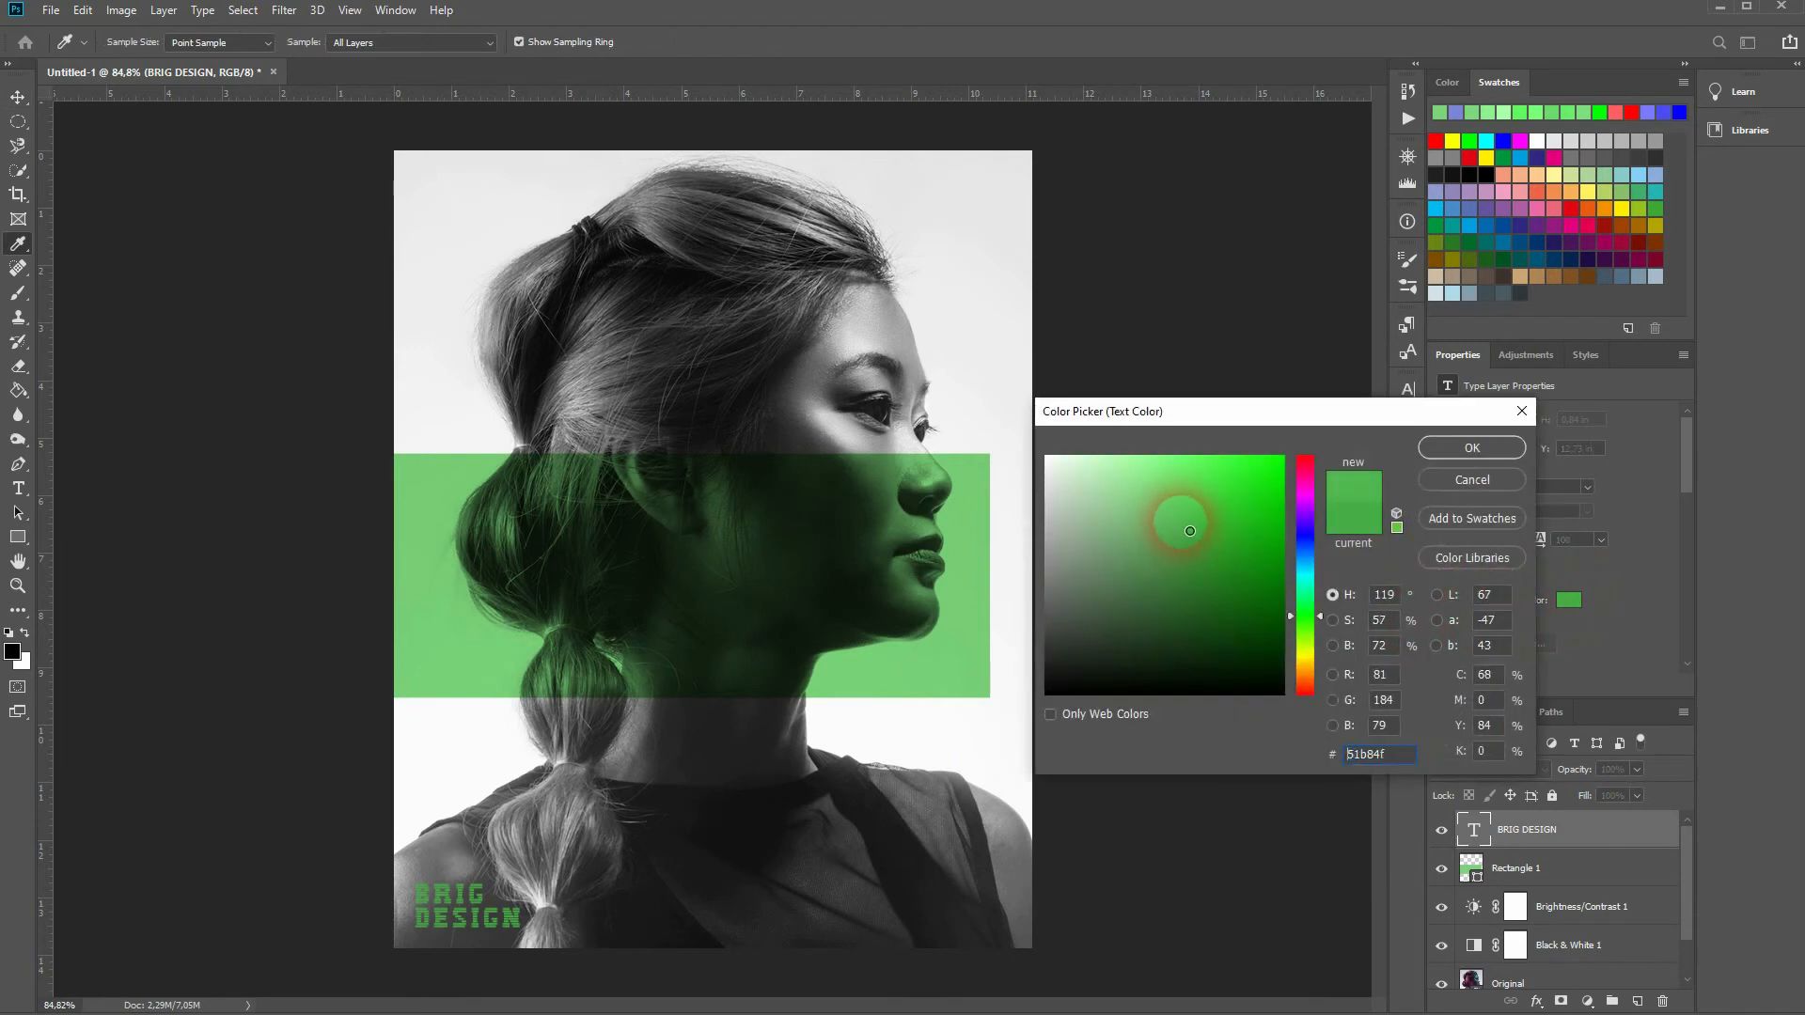
{"action": "left_click", "coordinate": [1459, 448]}
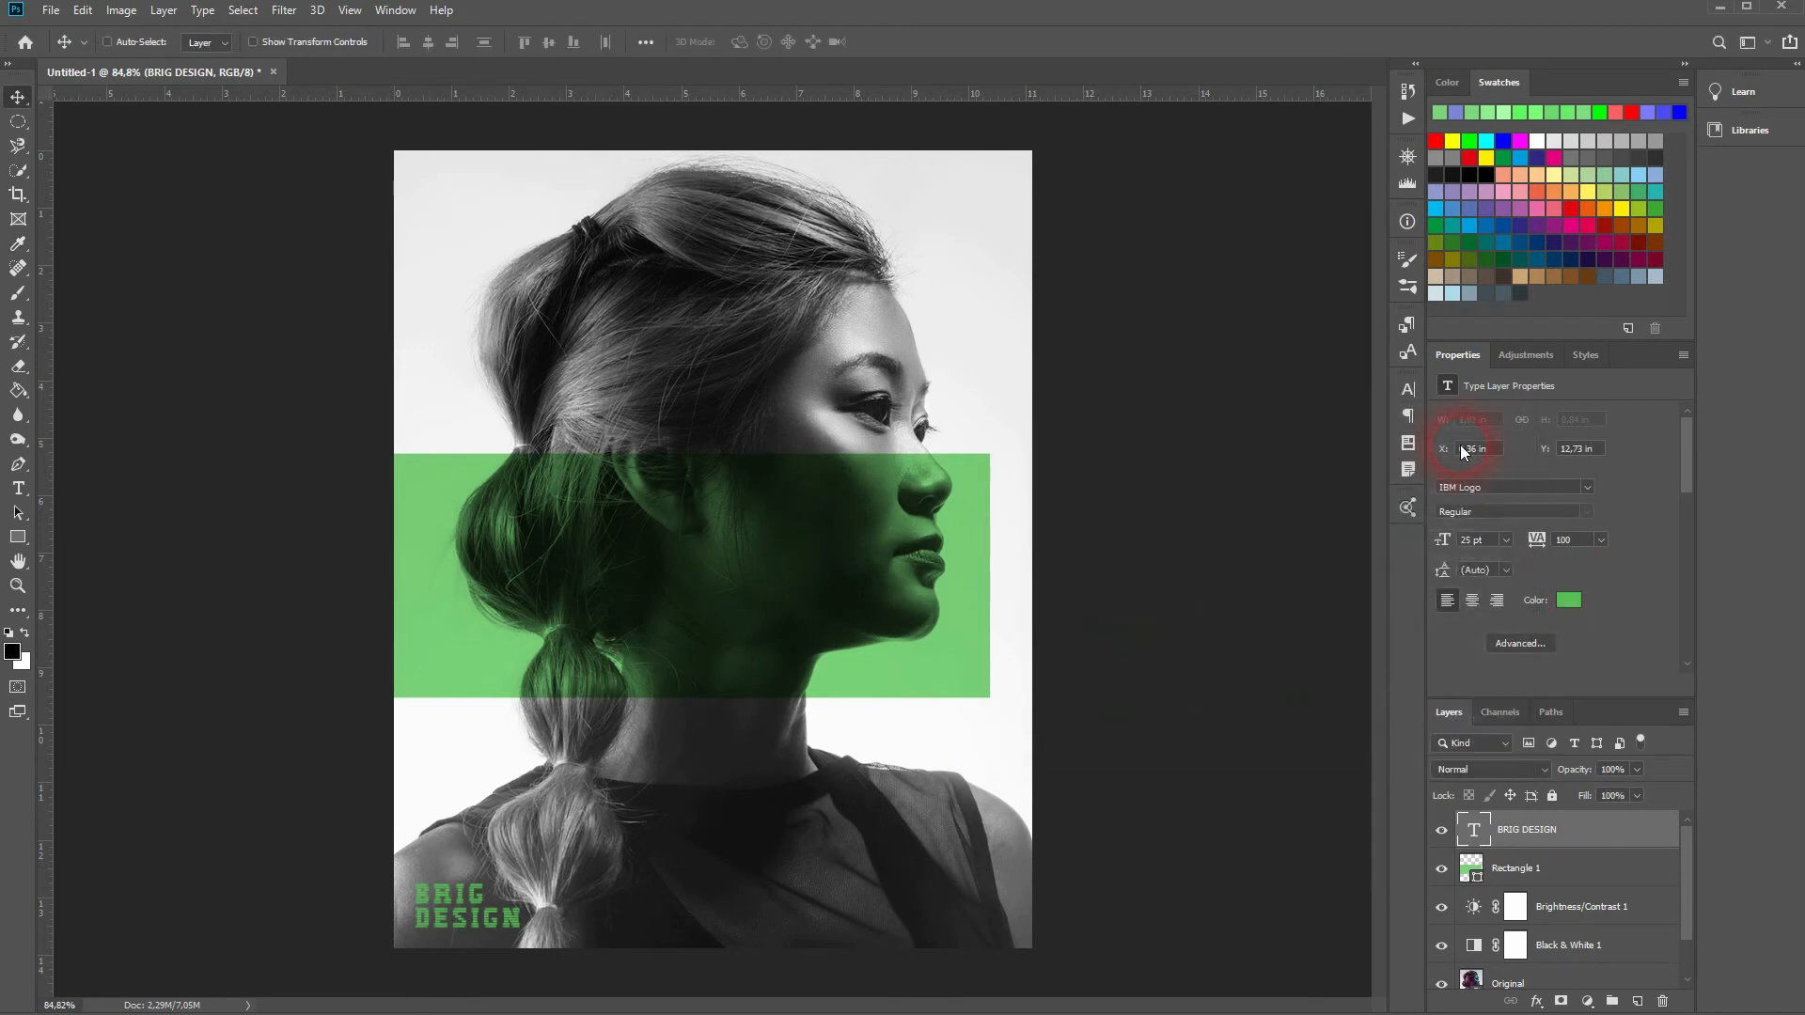
Change the BRIG DESIGN text's font to Acumin Variable Concept
{"action": "left_click", "coordinate": [1507, 489]}
{"action": "left_click", "coordinate": [1586, 487]}
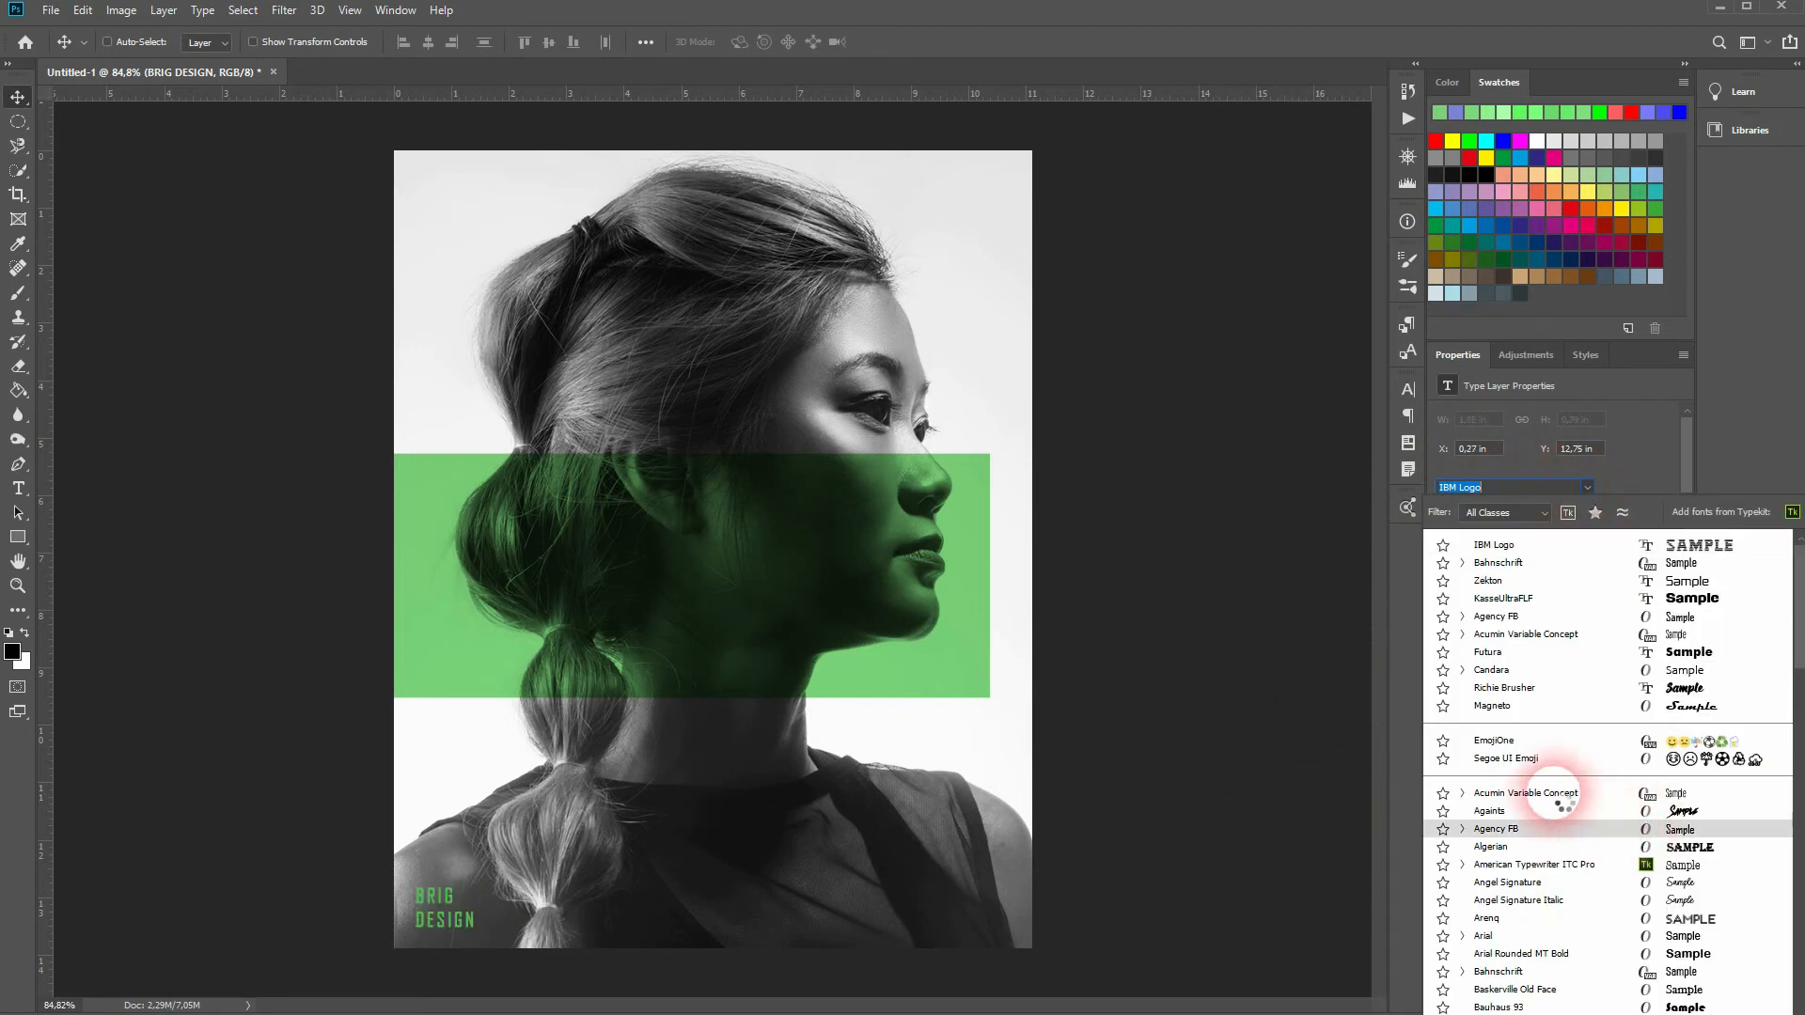
{"action": "left_click", "coordinate": [1555, 792]}
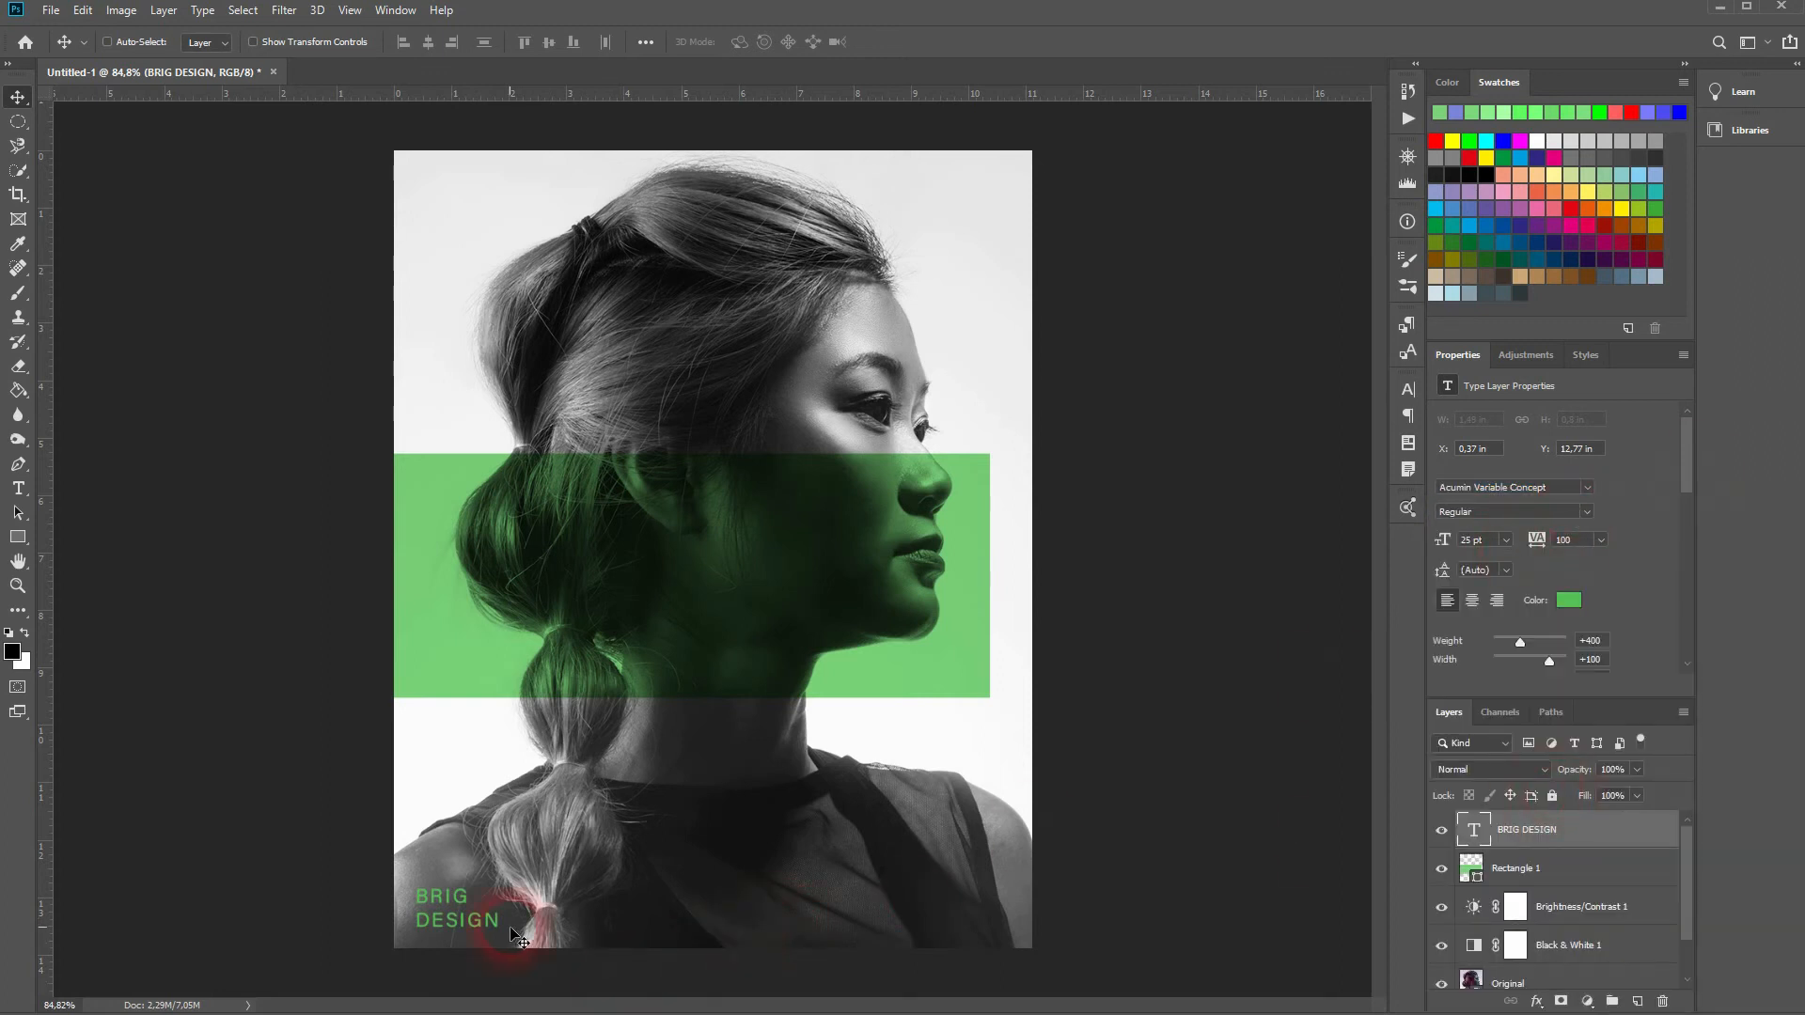
Try the BRIG DESIGN text at 50 pt, and settle on a size of 30 pt
{"action": "left_click", "coordinate": [1495, 544]}
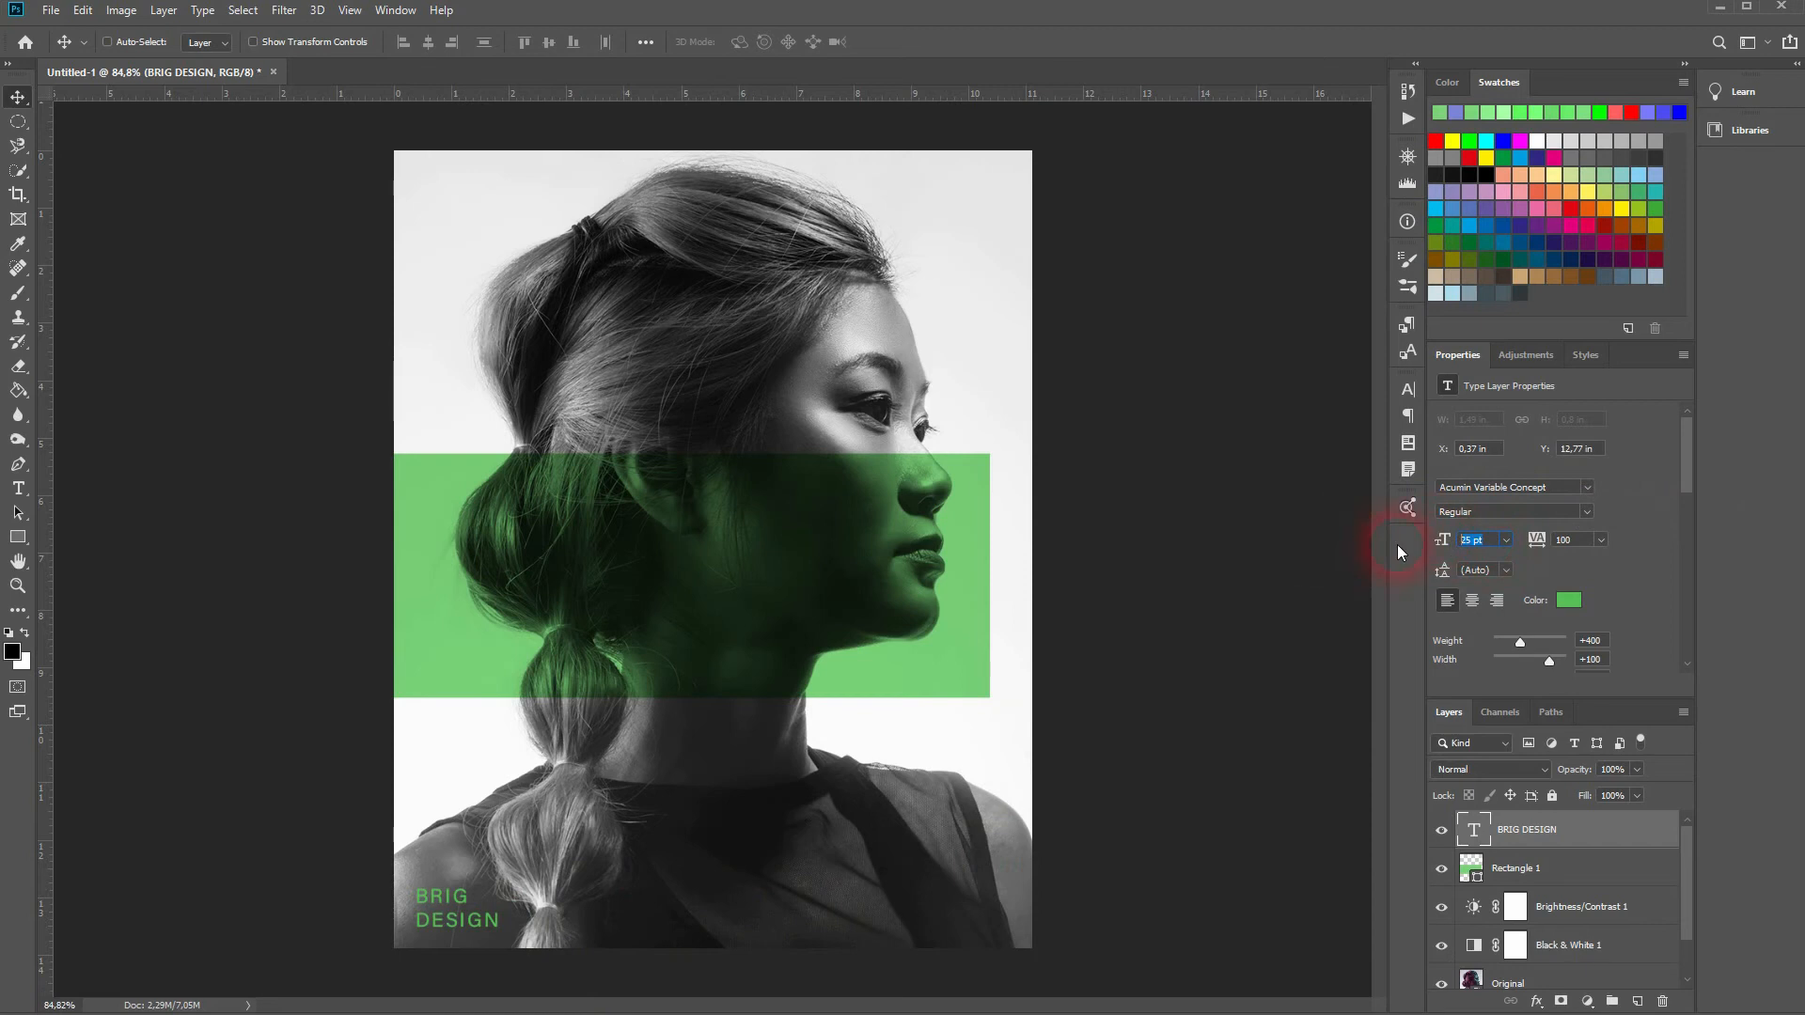
{"action": "type", "text": "50"}
{"action": "key", "text": "Return"}
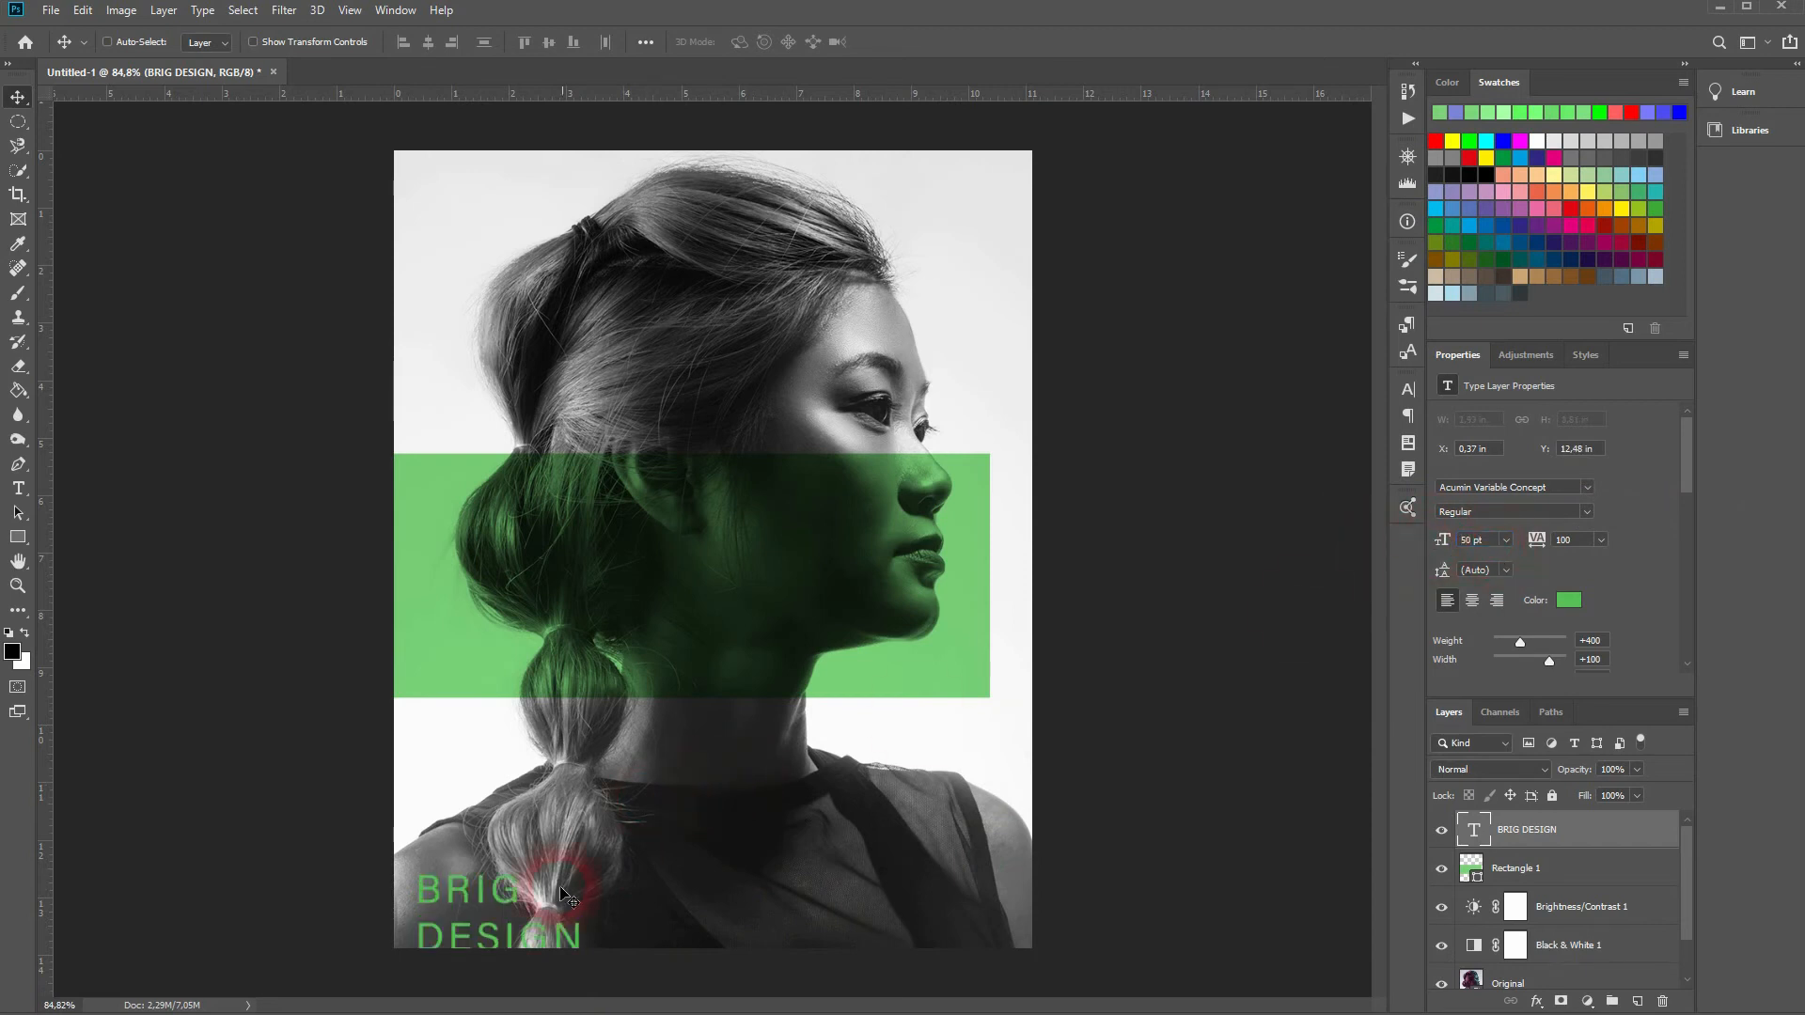
{"action": "left_click", "coordinate": [1495, 542]}
{"action": "type", "text": "30"}
{"action": "key", "text": "Return"}
{"action": "left_click", "coordinate": [660, 854]}
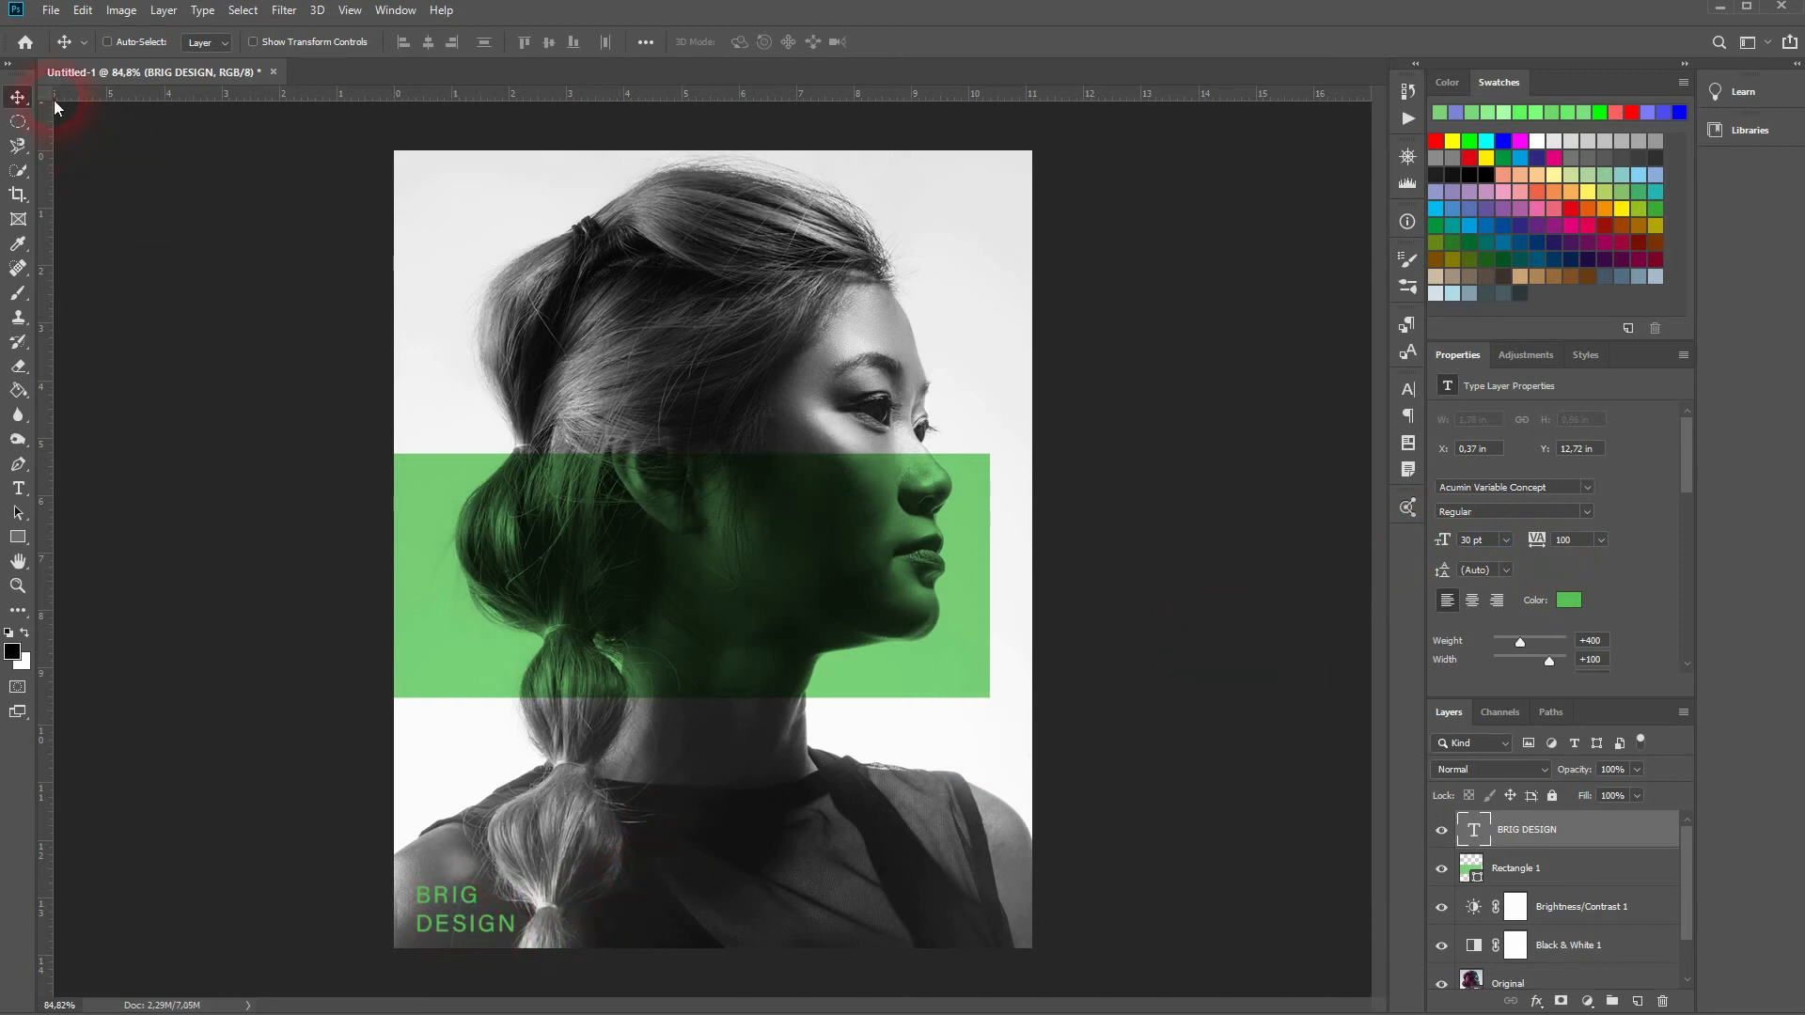
Try the BRIG DESIGN text right-aligned in the portrait's lower-right corner
{"action": "left_click_drag", "start_coordinate": [451, 923], "coordinate": [950, 909]}
{"action": "left_click", "coordinate": [1505, 602]}
{"action": "left_click_drag", "start_coordinate": [947, 910], "coordinate": [947, 910]}
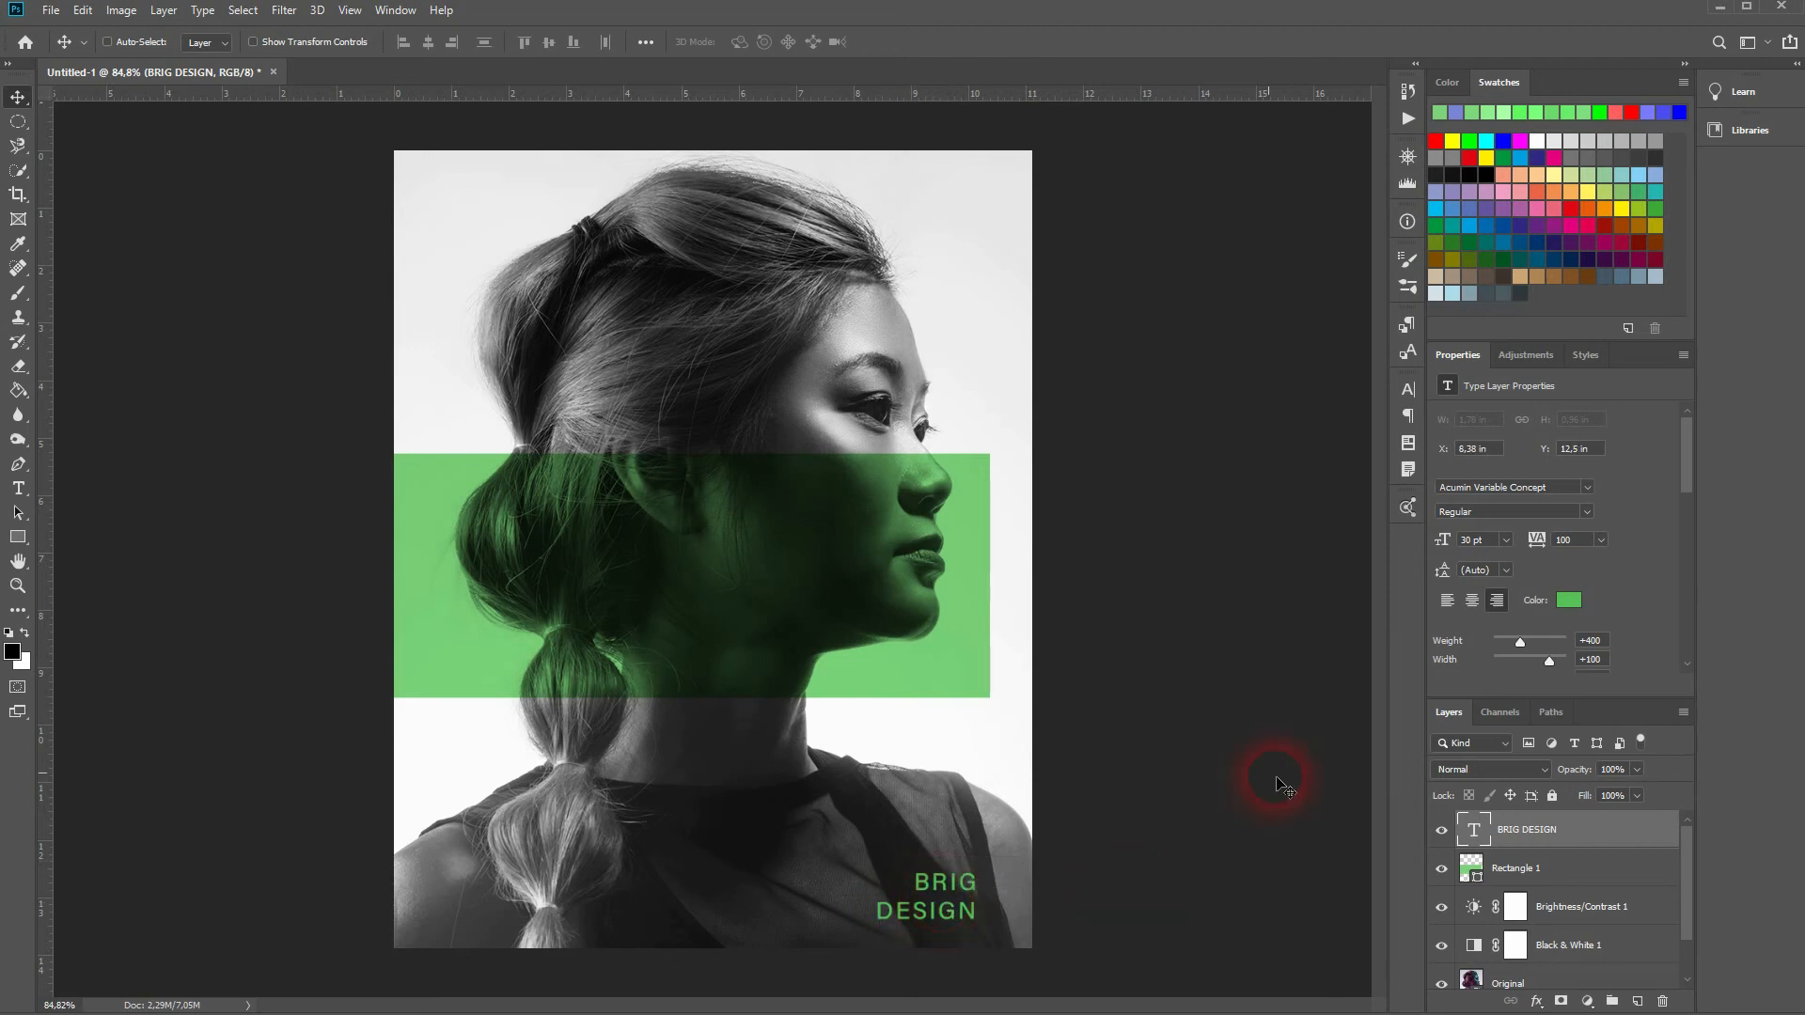
Line up the text's right edge with the green band's right edge using a vertical guide, and hide the guide
{"action": "key", "text": "ctrl+r"}
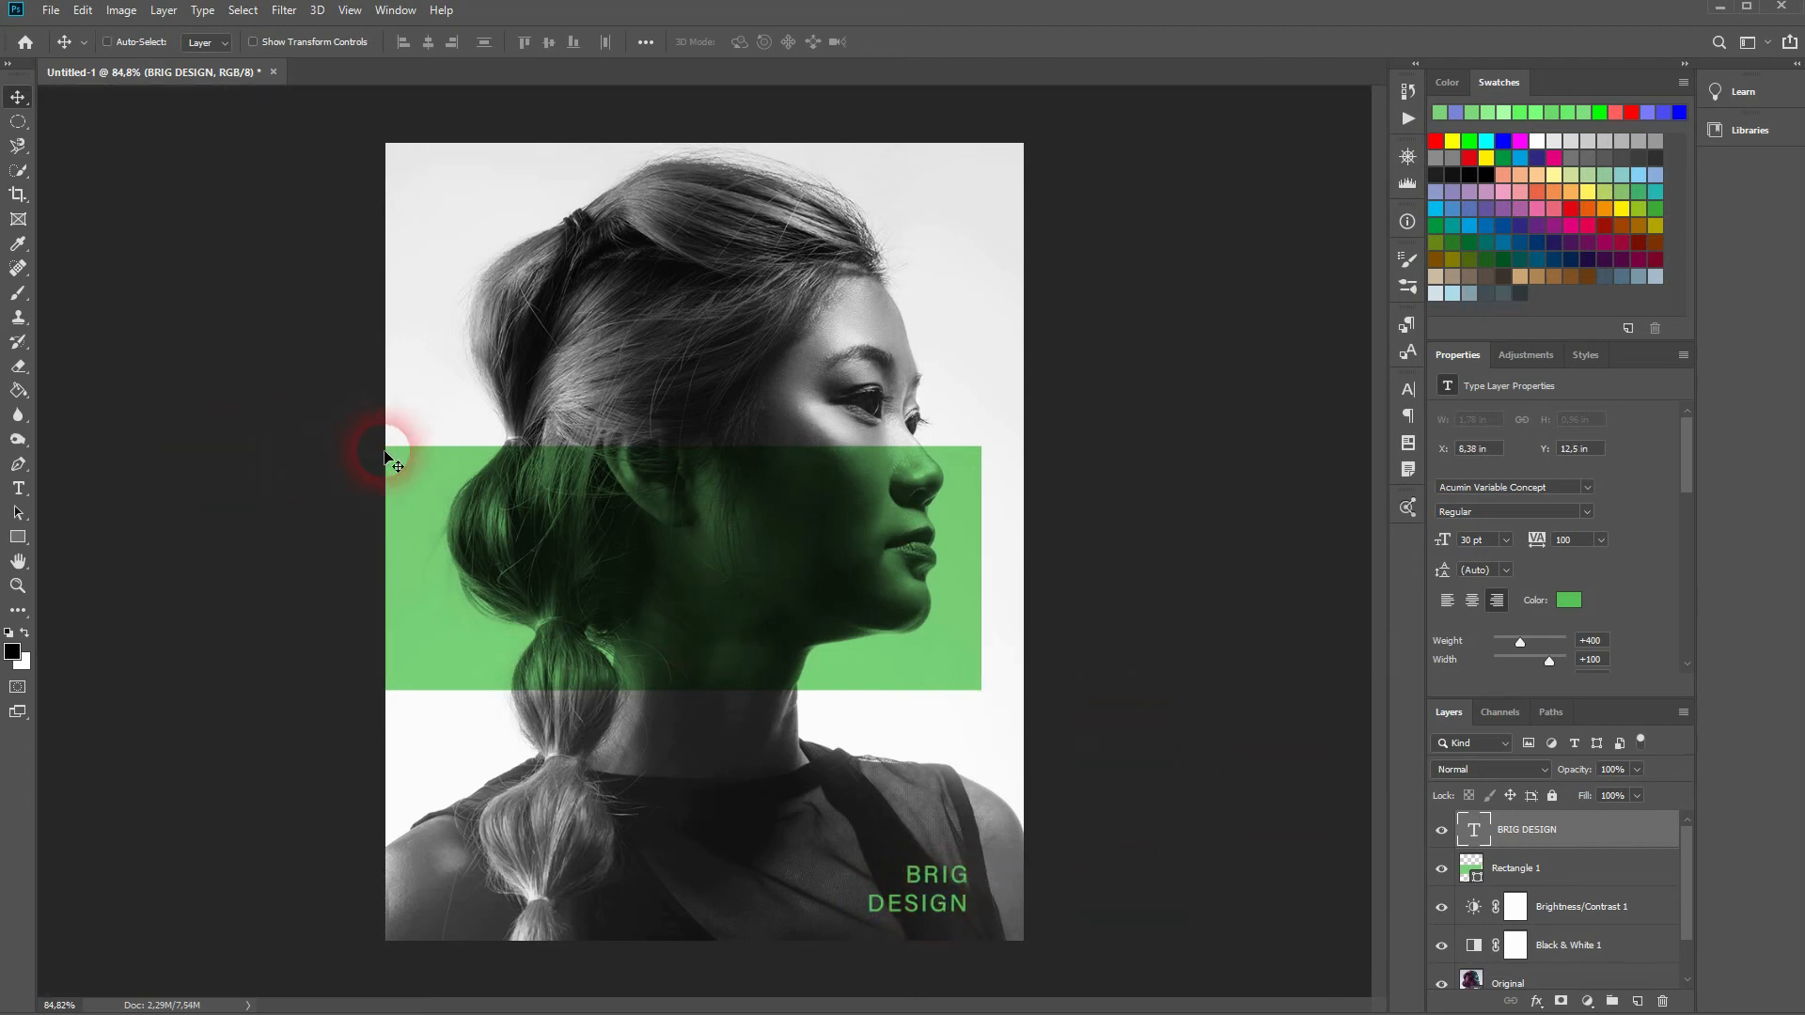
{"action": "key", "text": "ctrl+r"}
{"action": "left_click_drag", "start_coordinate": [46, 311], "coordinate": [998, 374]}
{"action": "left_click_drag", "start_coordinate": [949, 887], "coordinate": [961, 893]}
{"action": "key", "text": "ctrl+semicolon"}
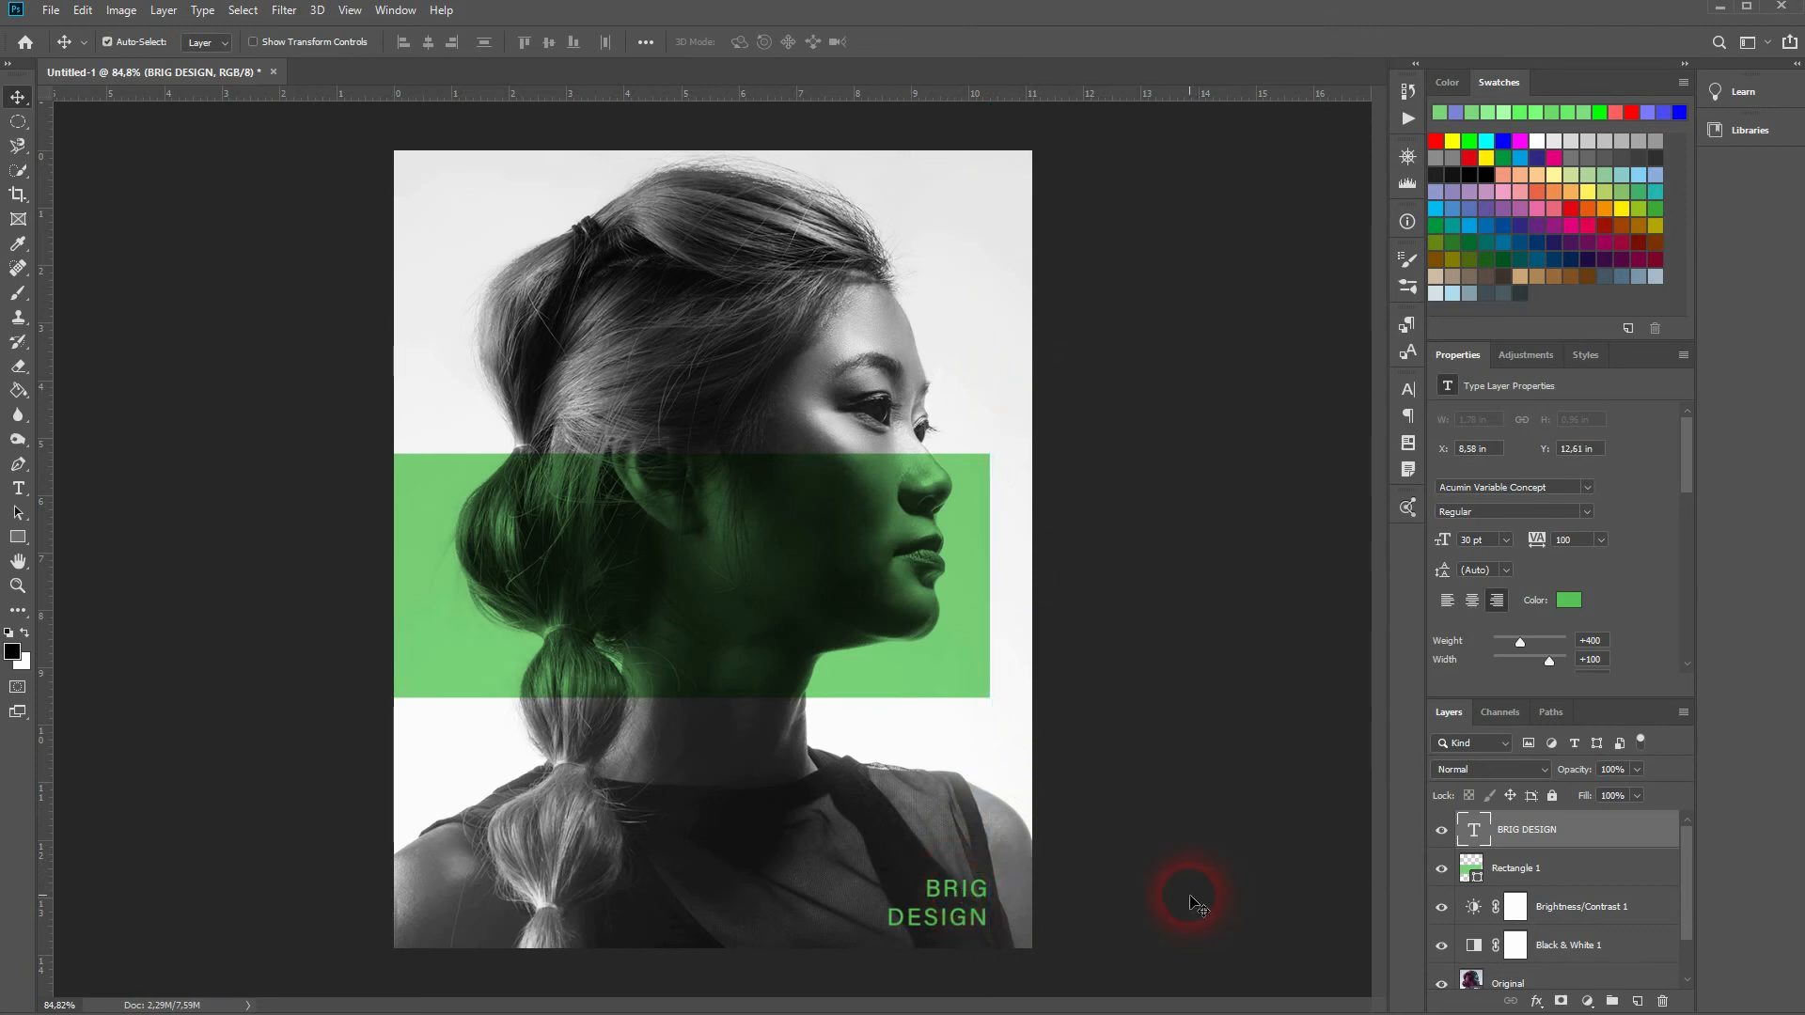
Move the BRIG DESIGN text back to the portrait's lower-left corner at X 0.3 in, Y 12.61 in, and left-align it
{"action": "key", "text": "ctrl+minus"}
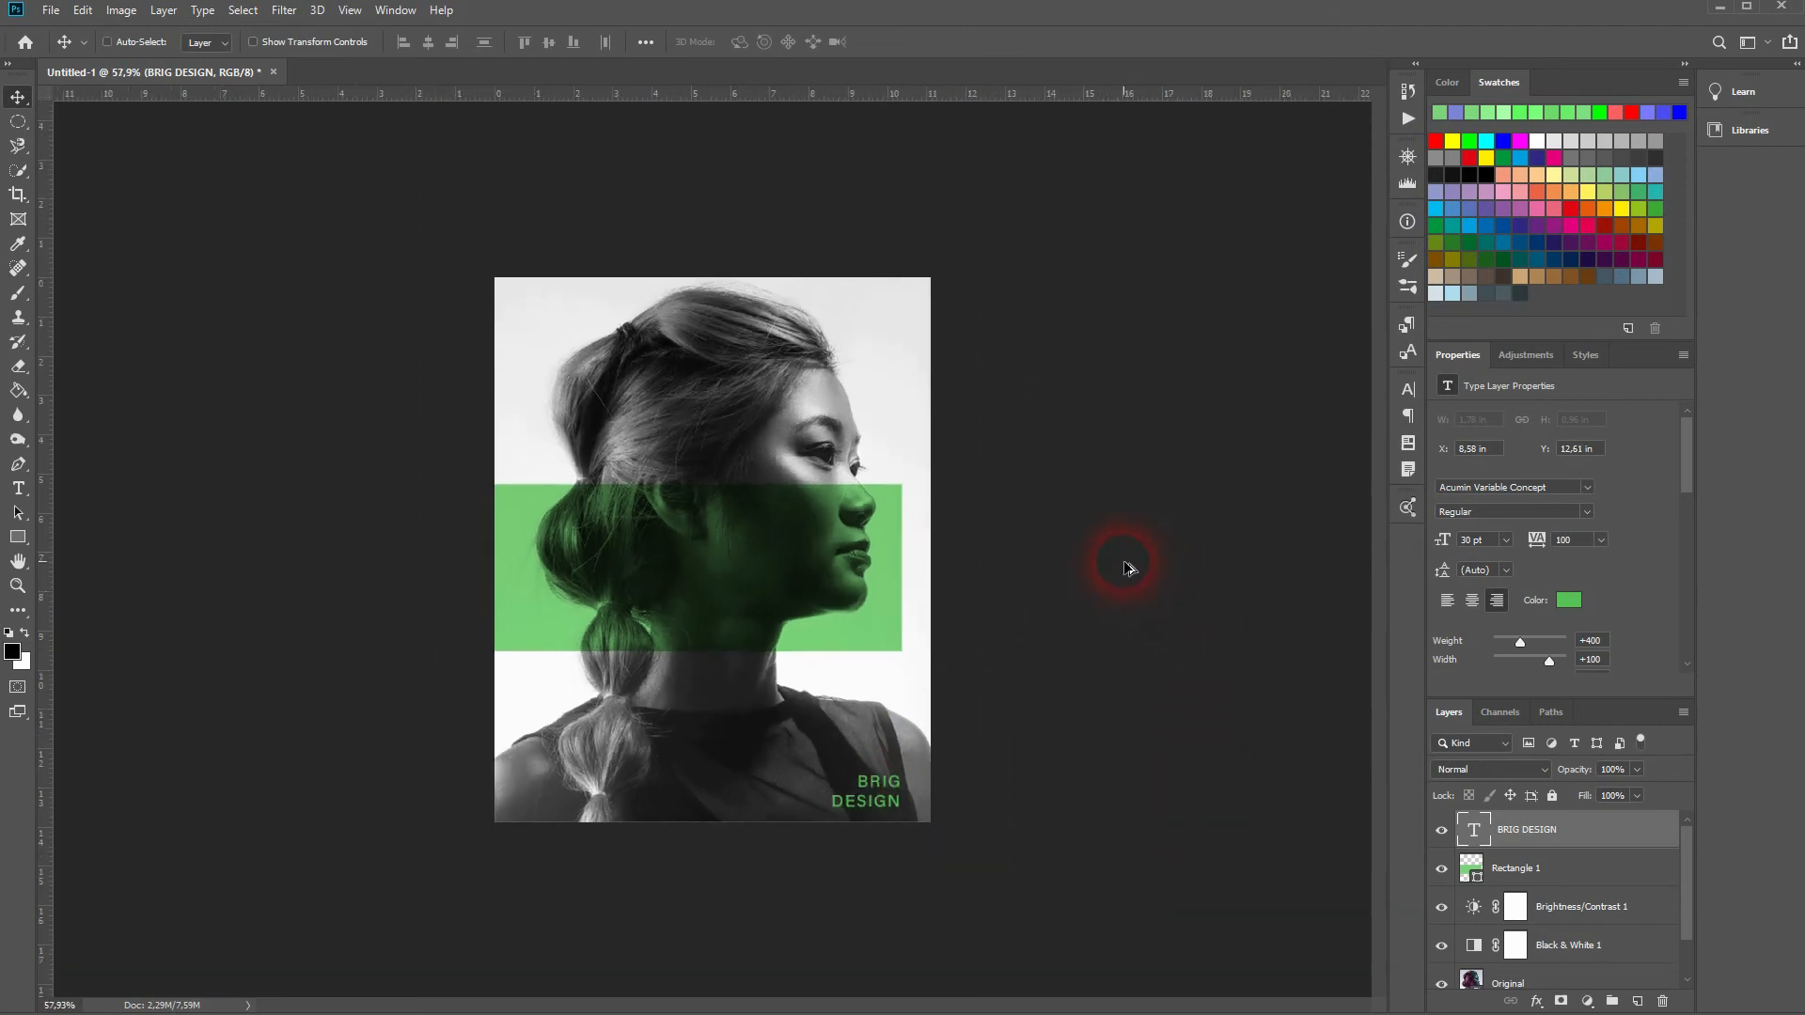
{"action": "key", "text": "ctrl+plus"}
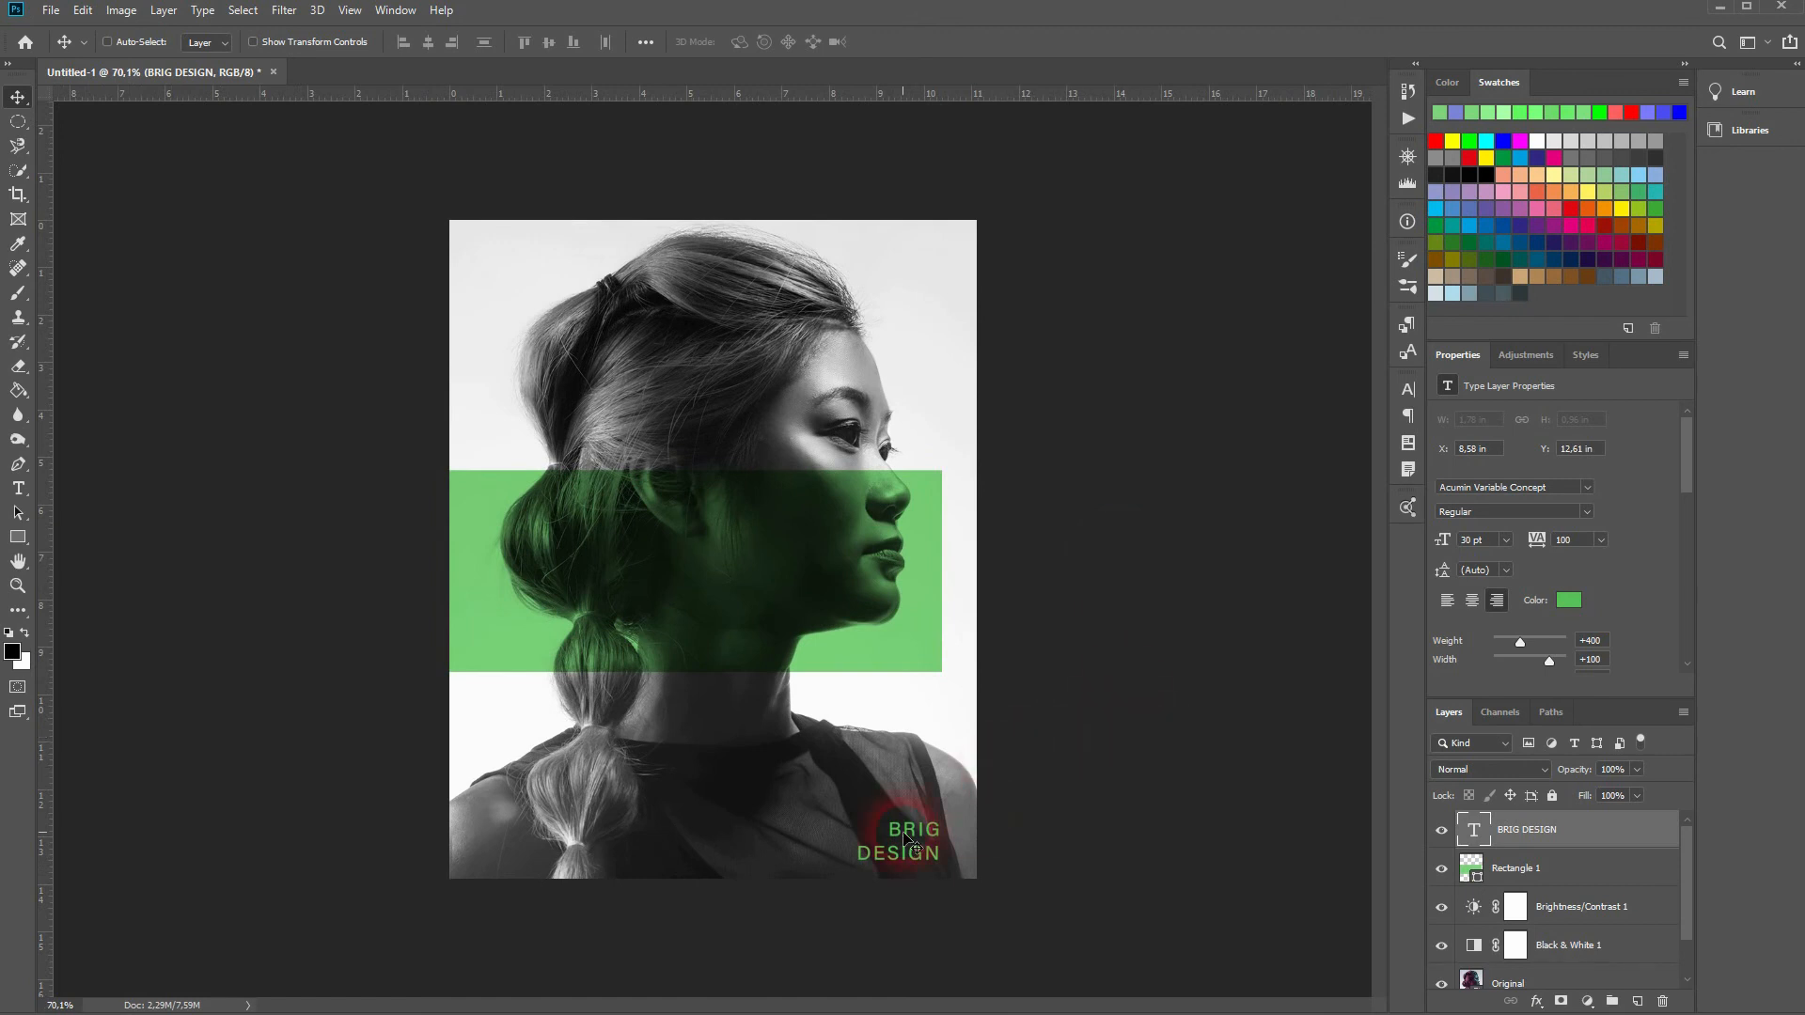
{"action": "left_click_drag", "start_coordinate": [910, 836], "coordinate": [496, 826]}
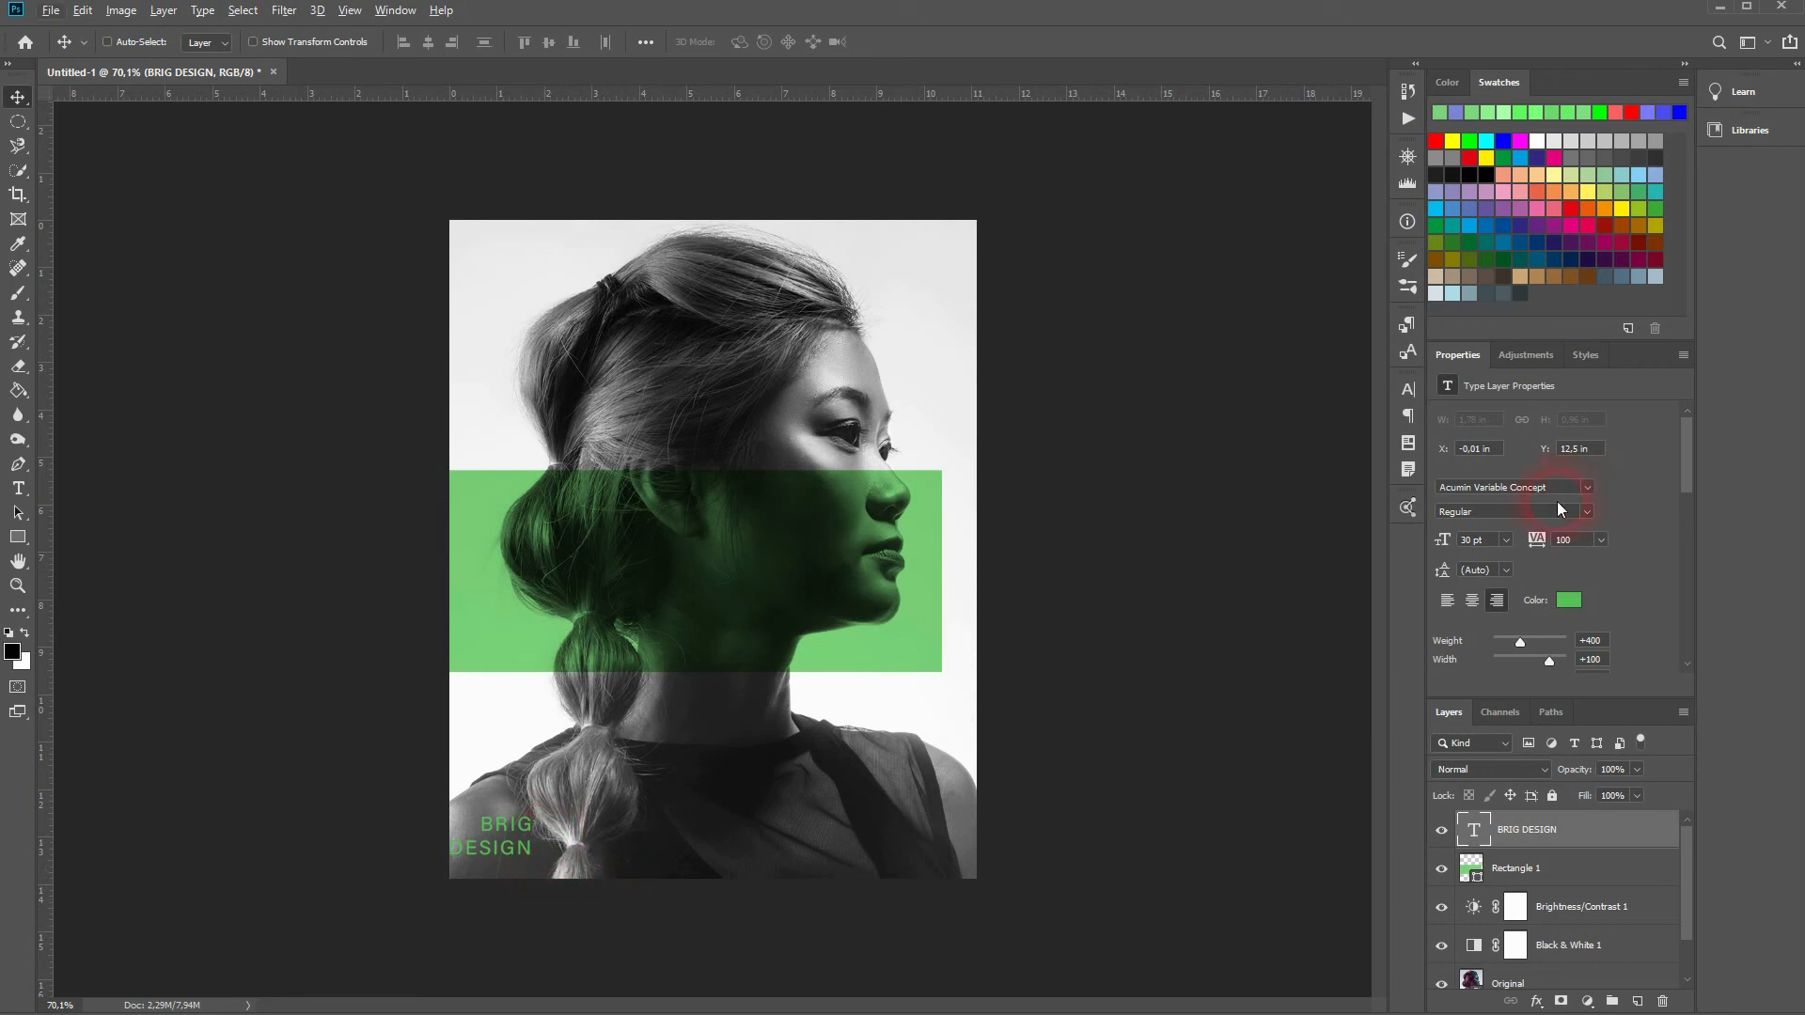
{"action": "left_click", "coordinate": [1446, 610]}
{"action": "left_click_drag", "start_coordinate": [576, 837], "coordinate": [508, 843]}
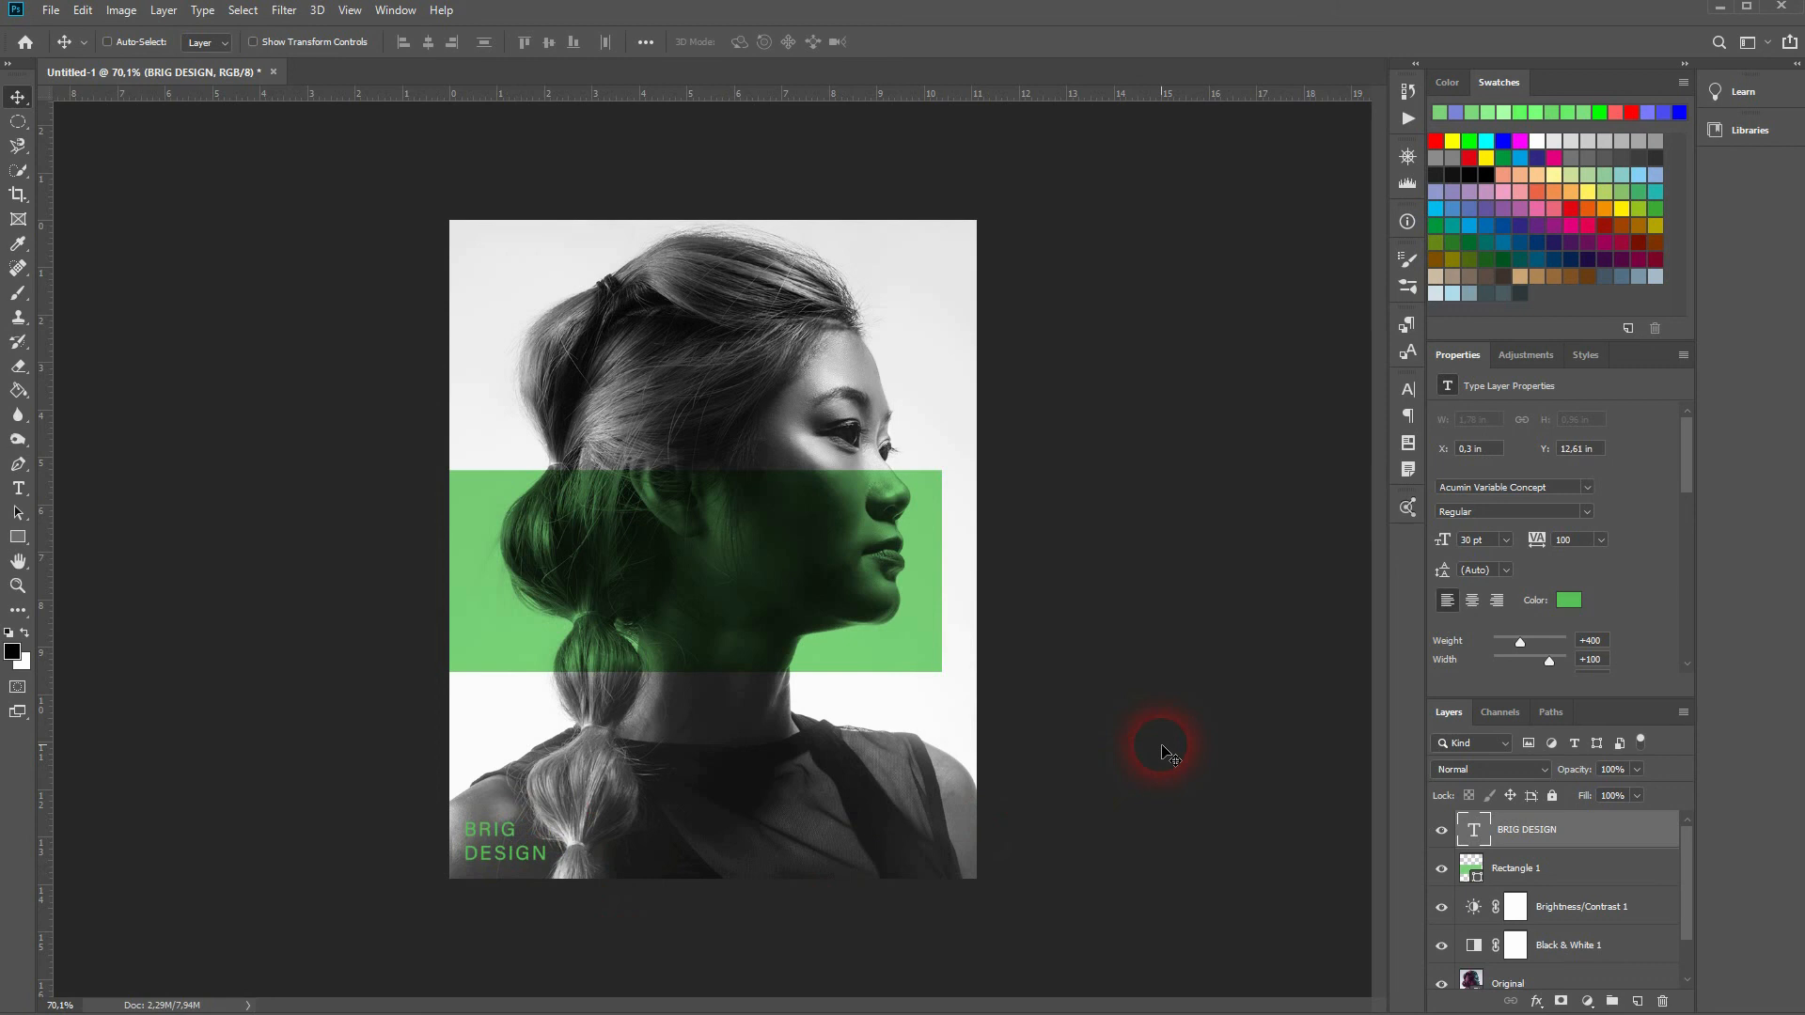
Try the Multiply blend mode and a brighter green on the BRIG DESIGN text, discard the colour and restore Normal blending
{"action": "left_click", "coordinate": [1503, 767]}
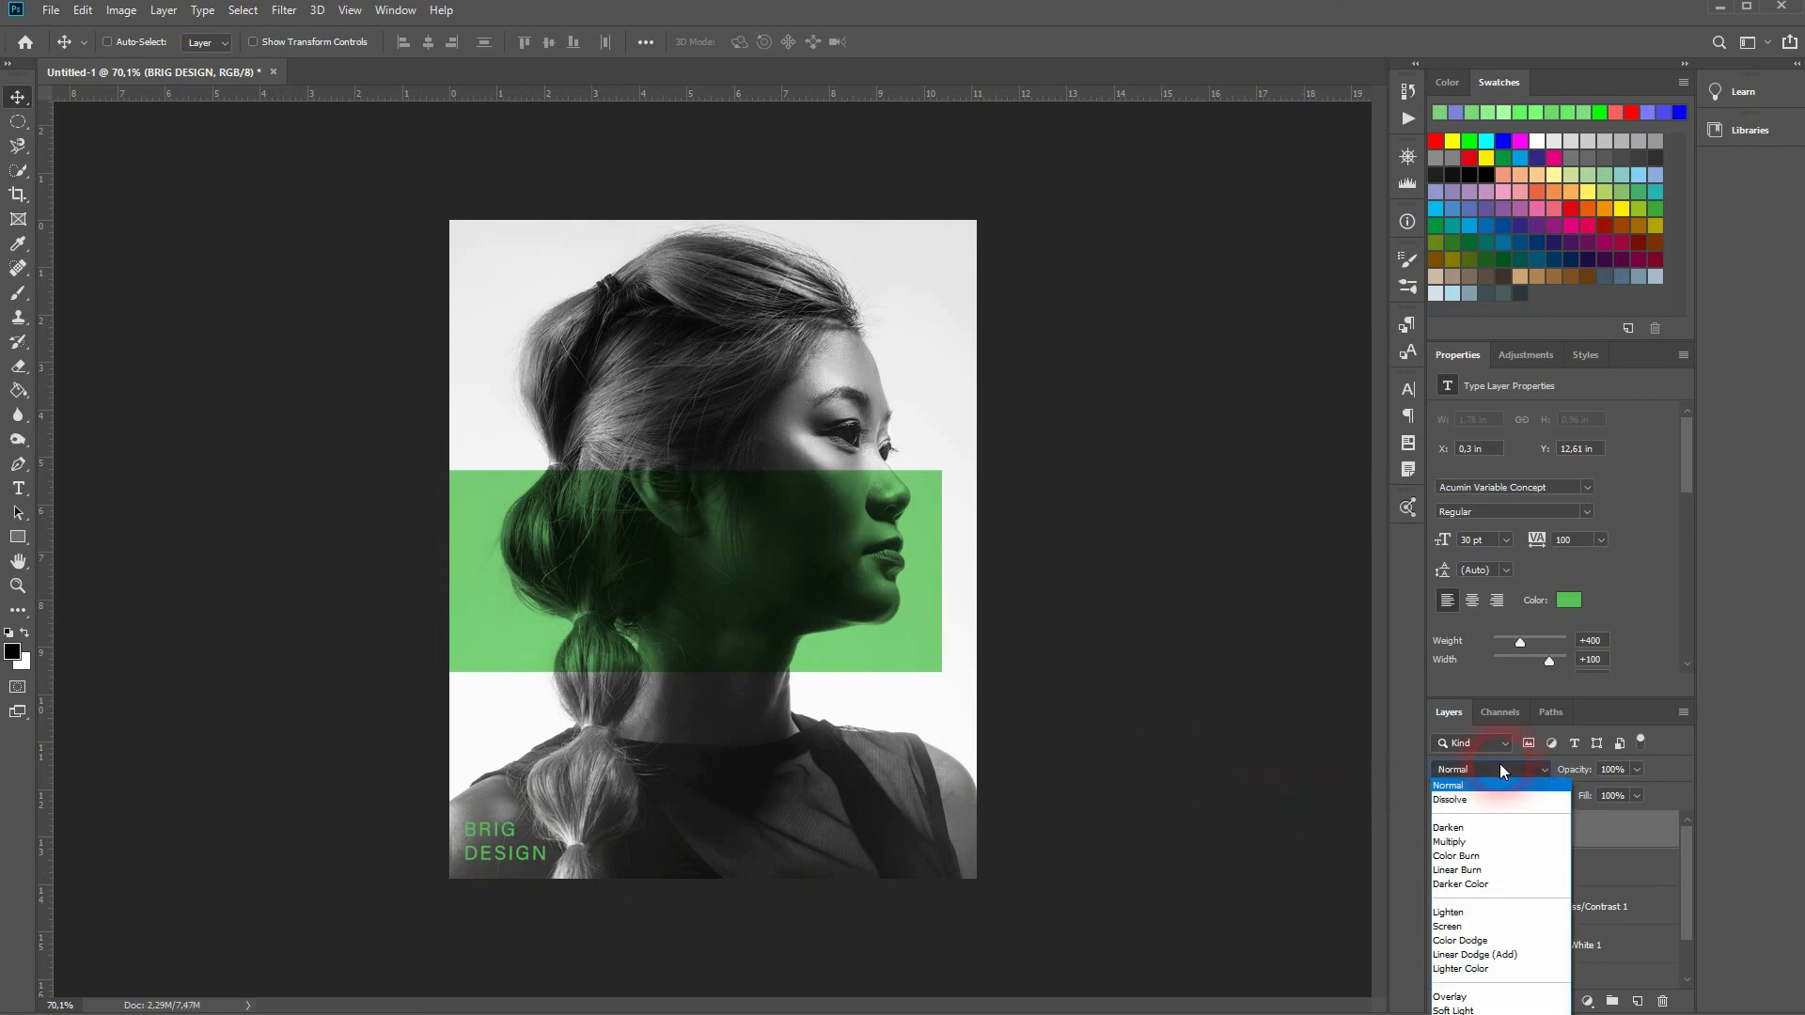
{"action": "left_click", "coordinate": [1493, 842]}
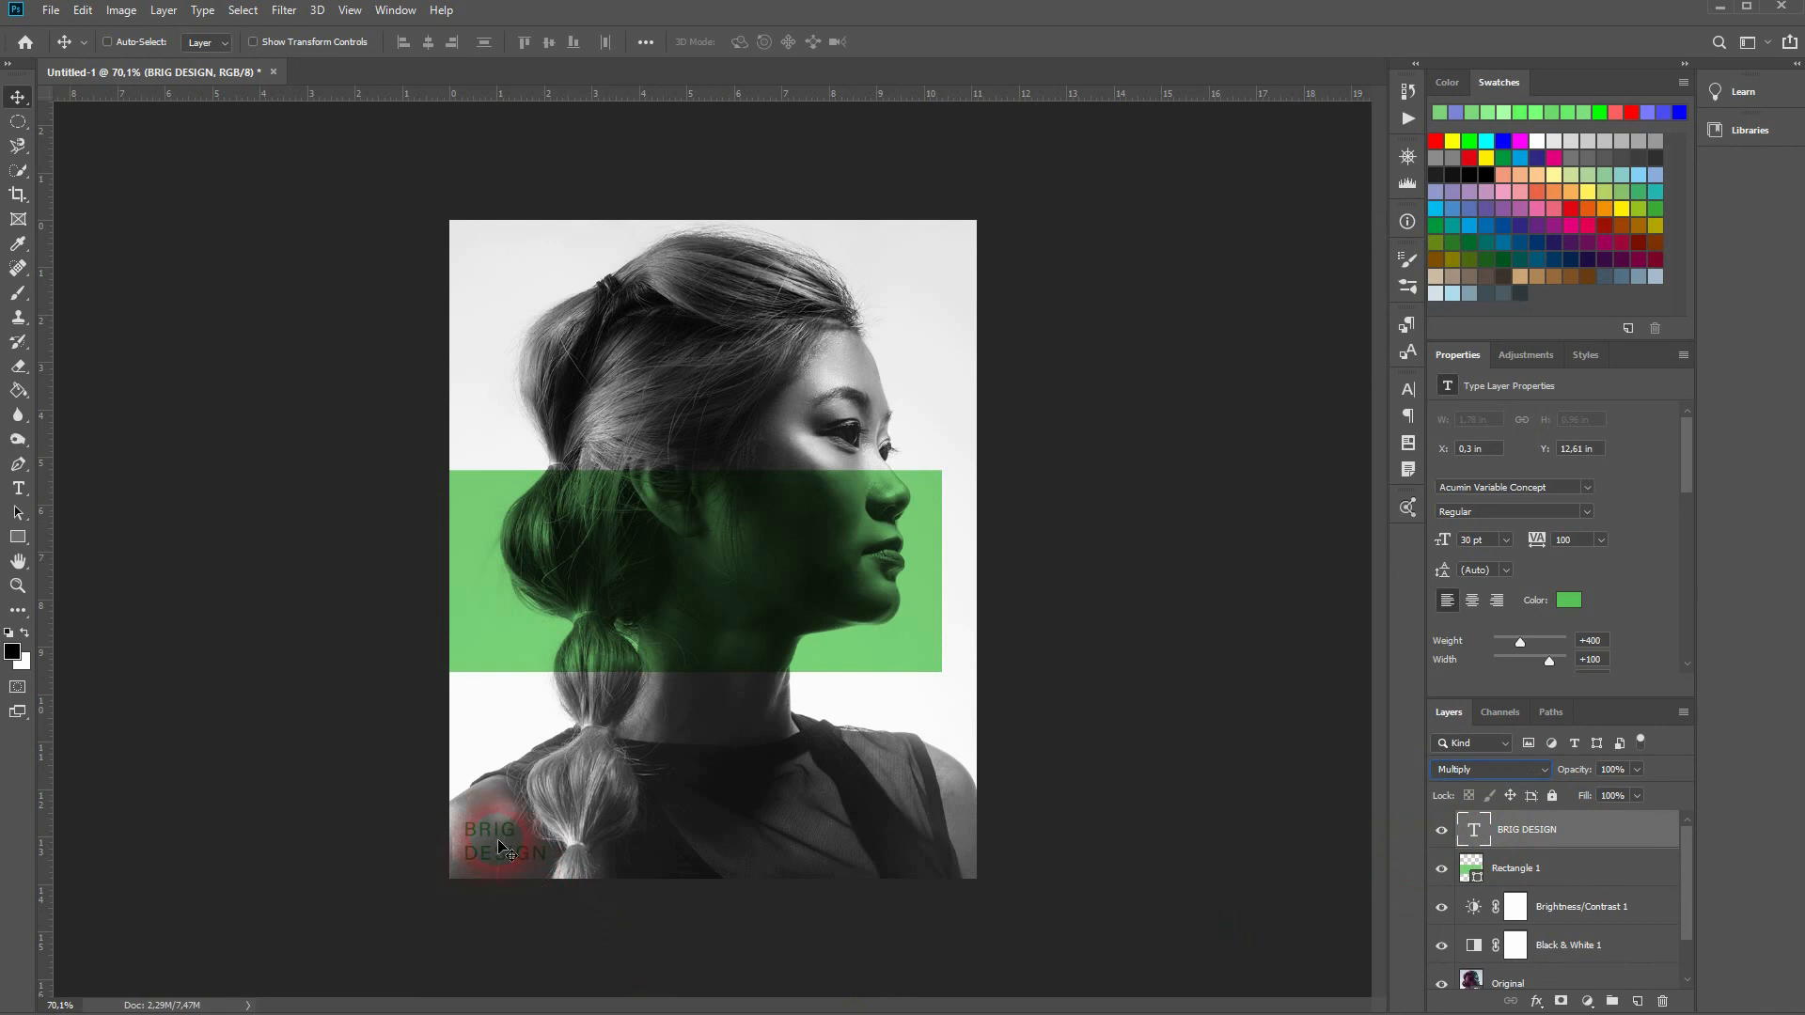
{"action": "left_click", "coordinate": [1568, 600]}
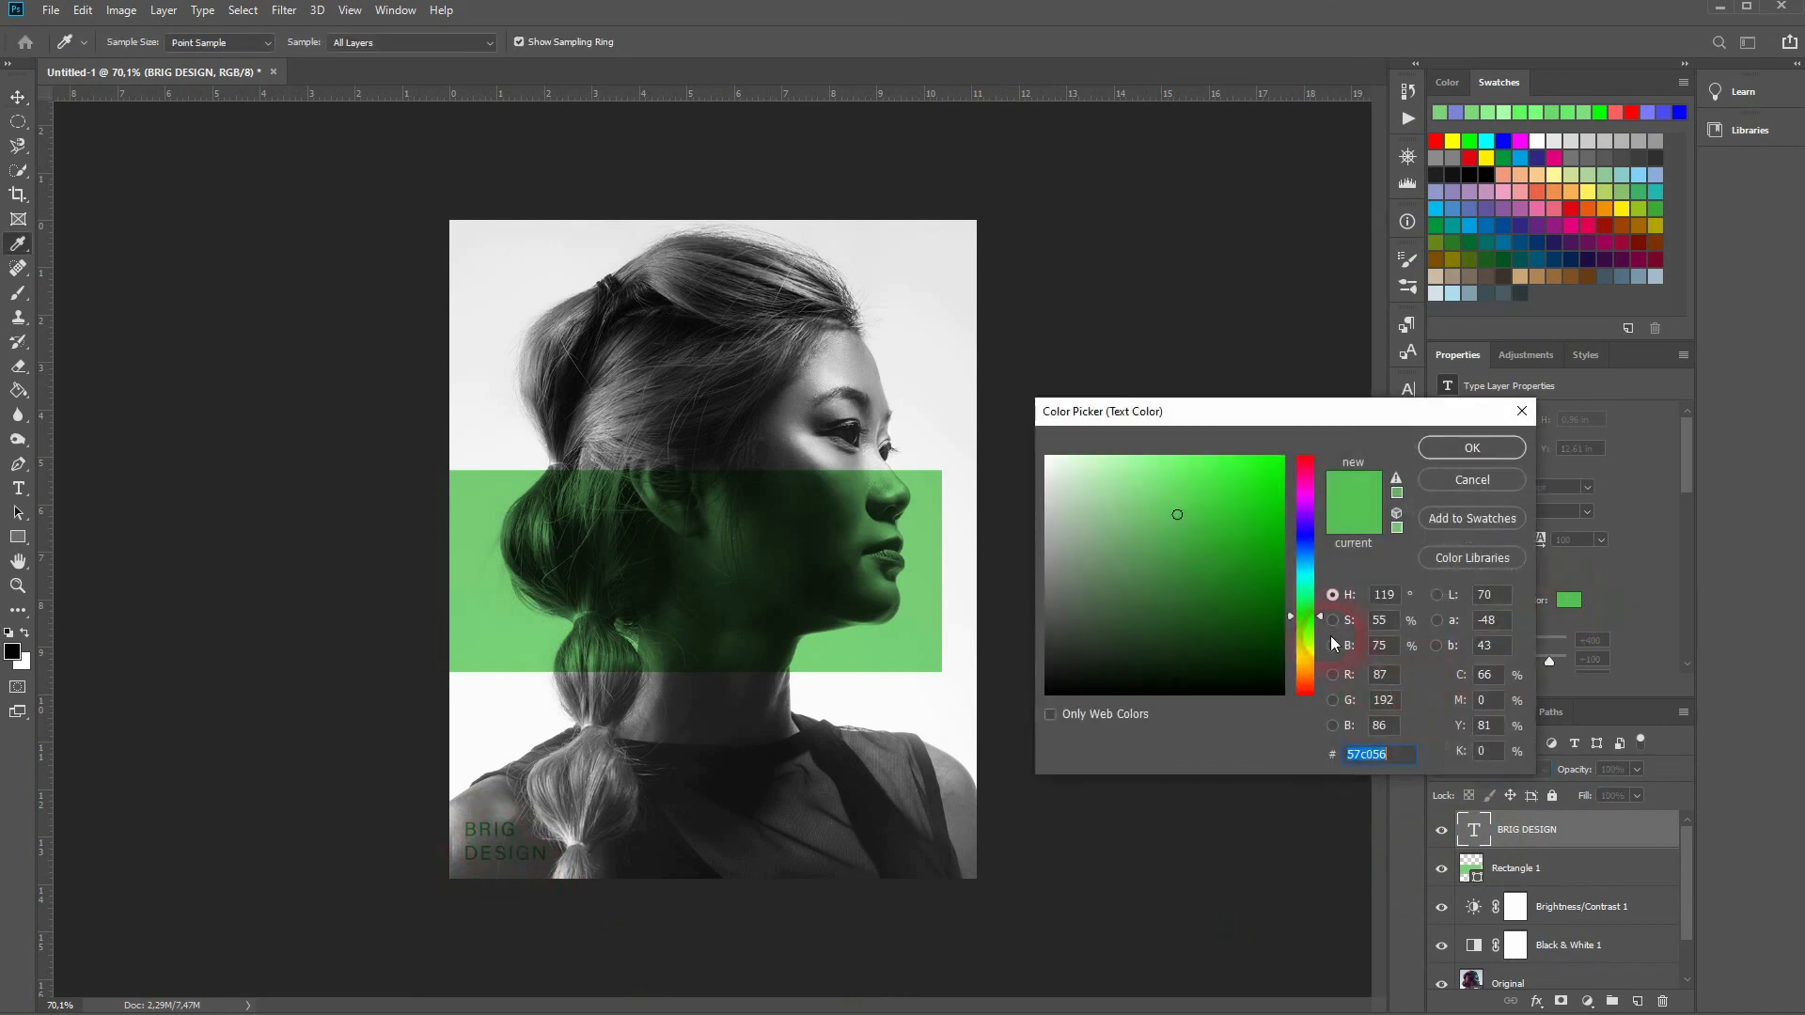
{"action": "mouse_move", "coordinate": [1261, 486]}
{"action": "left_mouse_down"}
{"action": "mouse_move", "coordinate": [1310, 451]}
{"action": "mouse_move", "coordinate": [1165, 620]}
{"action": "mouse_move", "coordinate": [1109, 513]}
{"action": "mouse_move", "coordinate": [1126, 536]}
{"action": "mouse_move", "coordinate": [1177, 453]}
{"action": "mouse_move", "coordinate": [1192, 532]}
{"action": "left_mouse_up"}
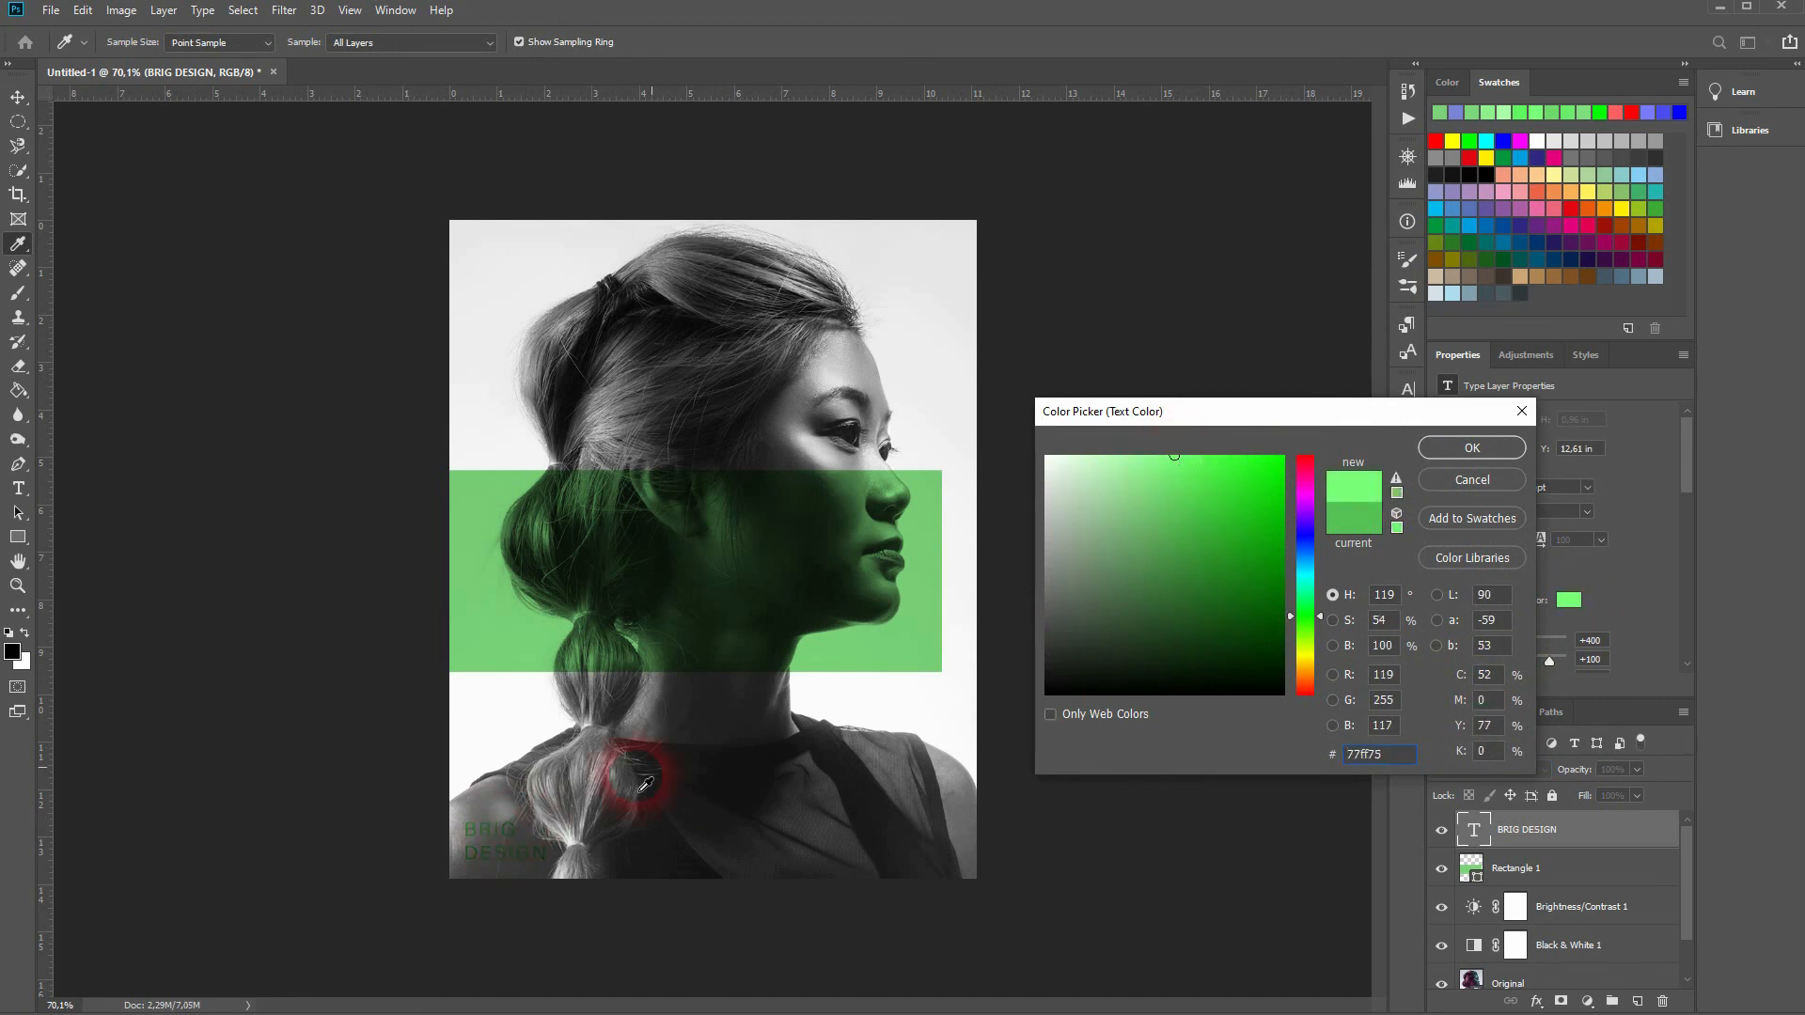
{"action": "left_click", "coordinate": [1469, 484]}
{"action": "left_click", "coordinate": [1504, 769]}
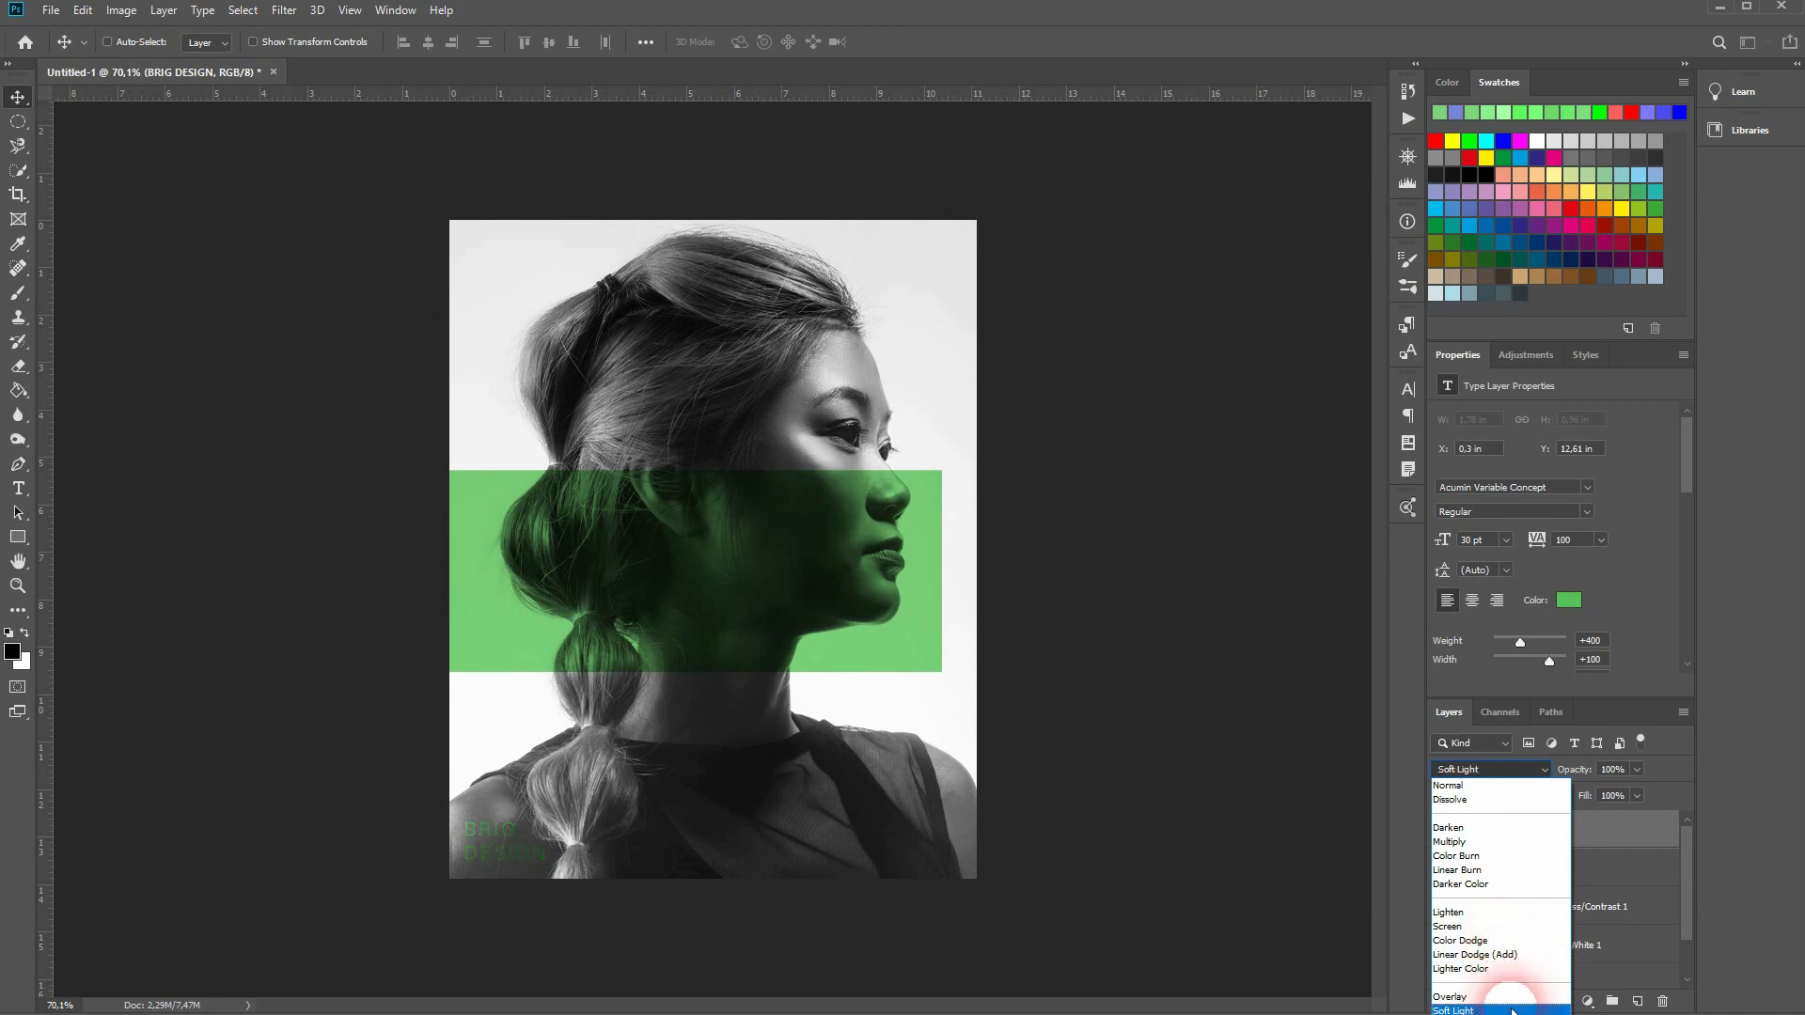
{"action": "left_click", "coordinate": [1476, 788]}
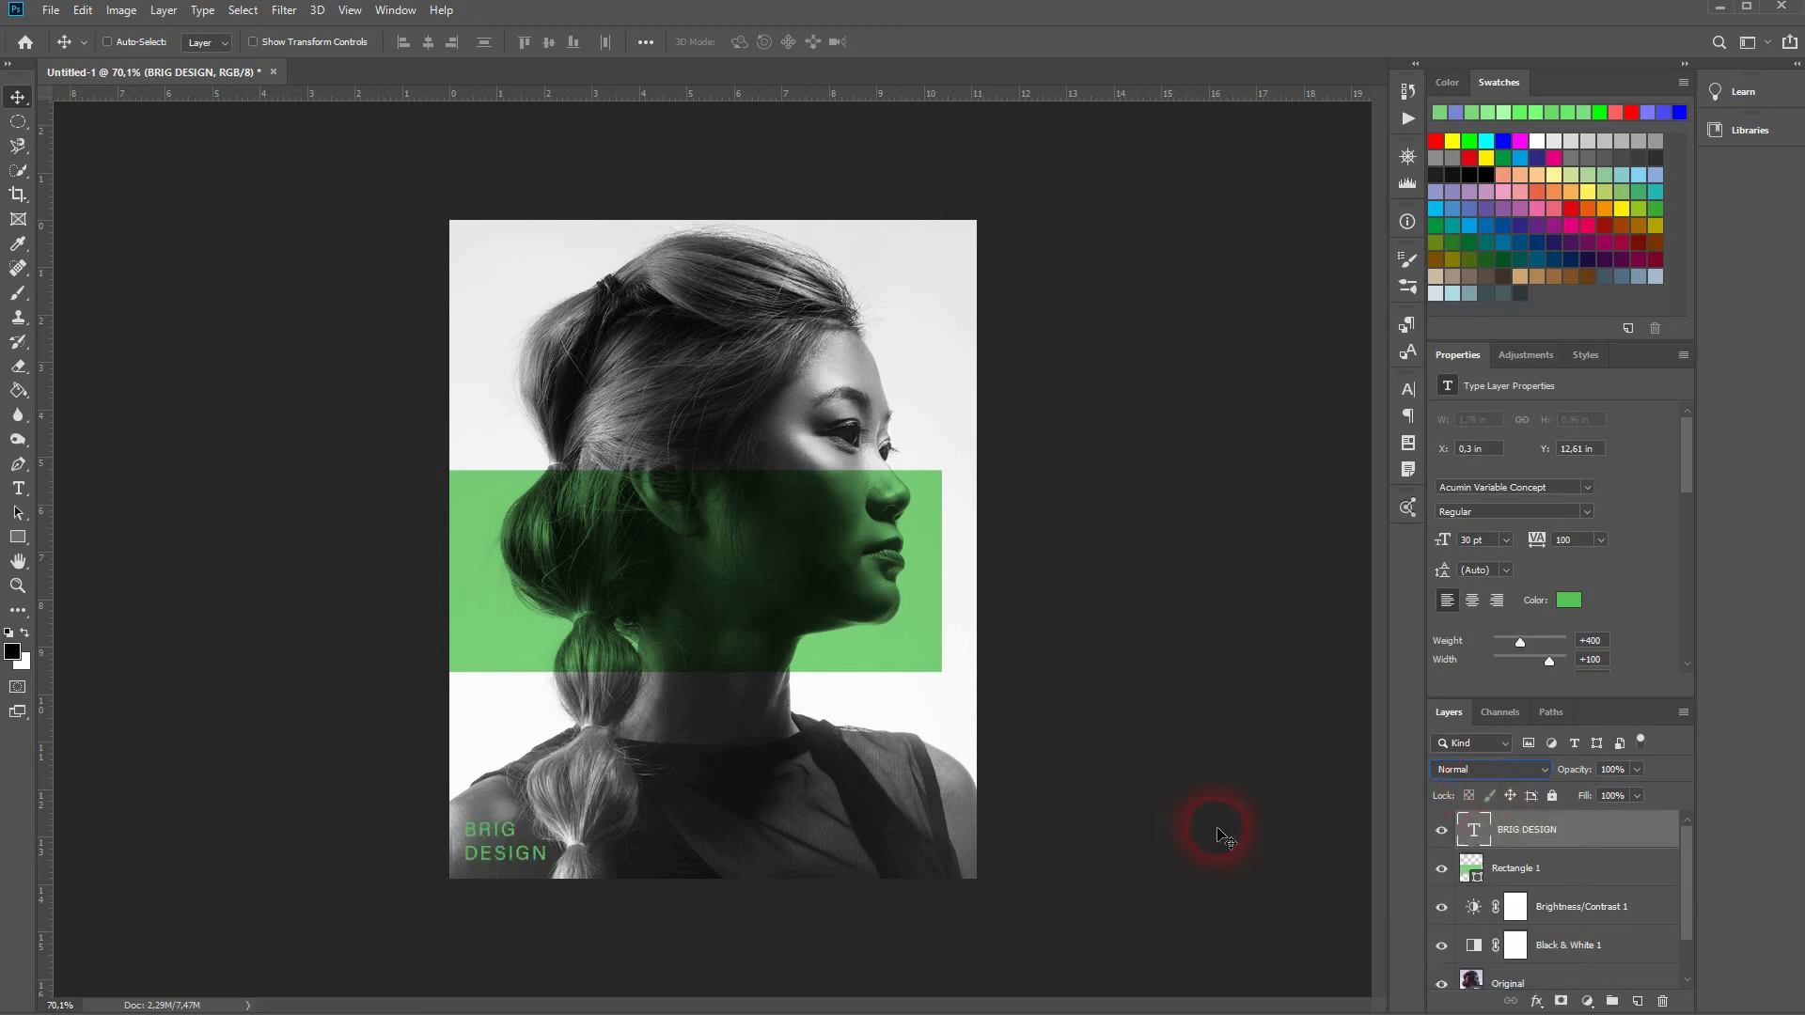